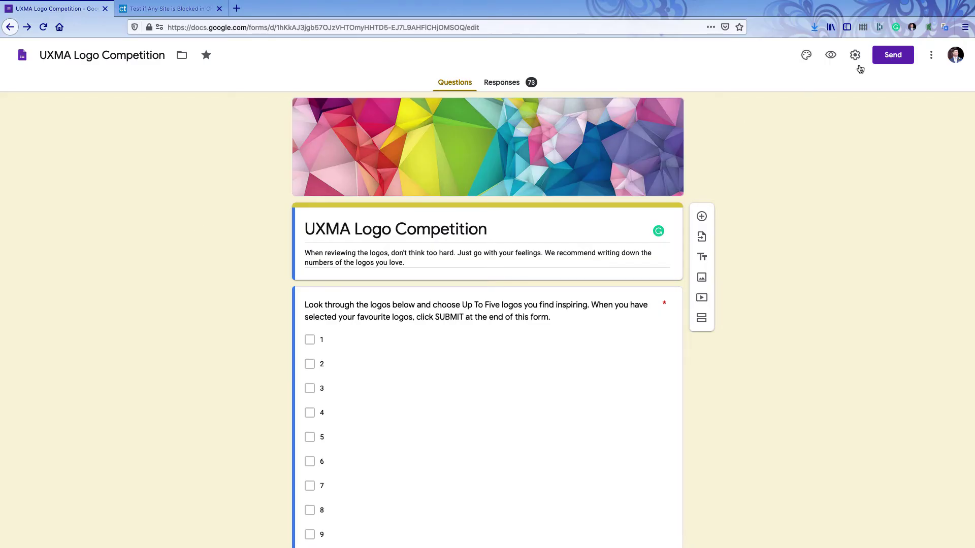
# - Copy the Google Form's shareable link and switch to Comparitech's China block checker
pyautogui.click(892, 55)
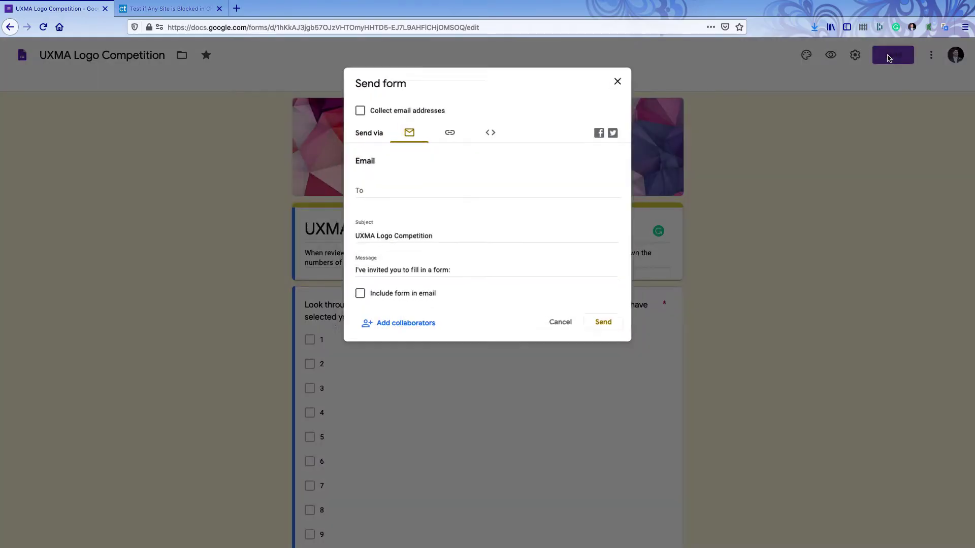
pyautogui.click(448, 130)
pyautogui.click(408, 180)
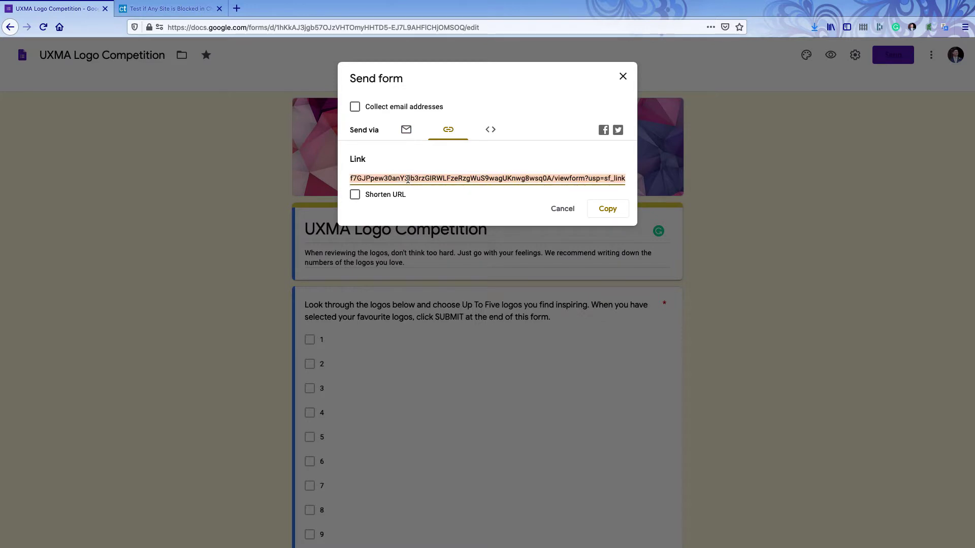
pyautogui.click(154, 9)
# - Paste the form link into Comparitech's domain field and run the China block check
pyautogui.press('super+v')
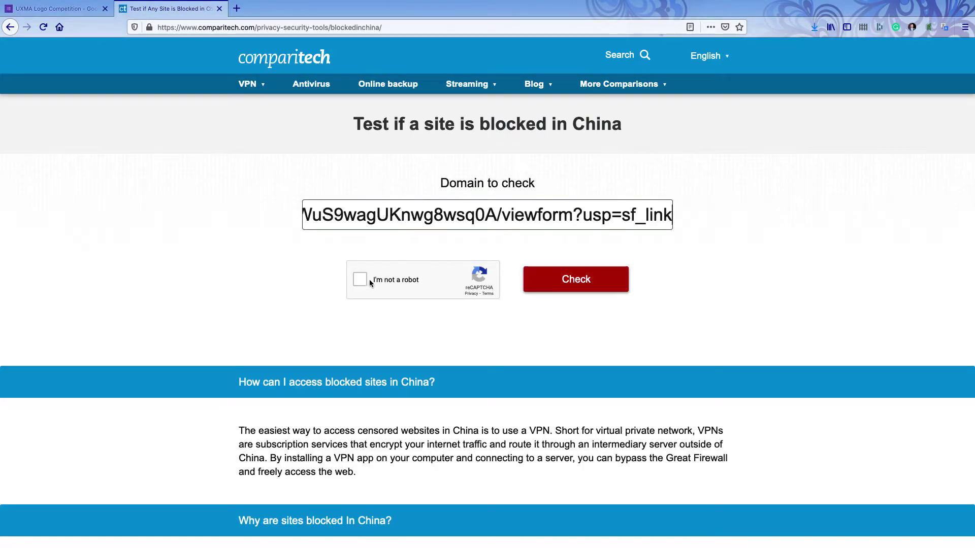
pyautogui.click(578, 279)
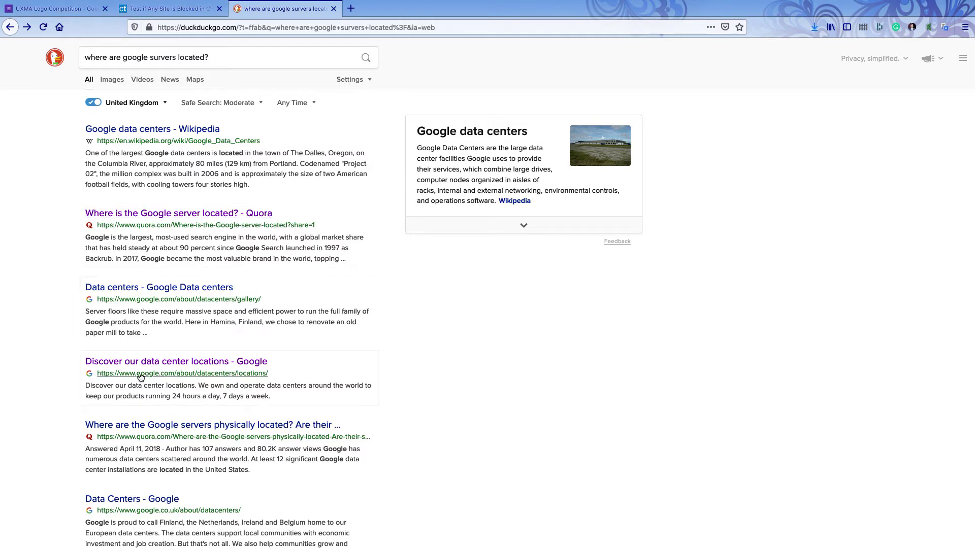
# - Open Google's data center locations map full screen and zoom in on the Quilicura, Chile pin
pyautogui.click(153, 362)
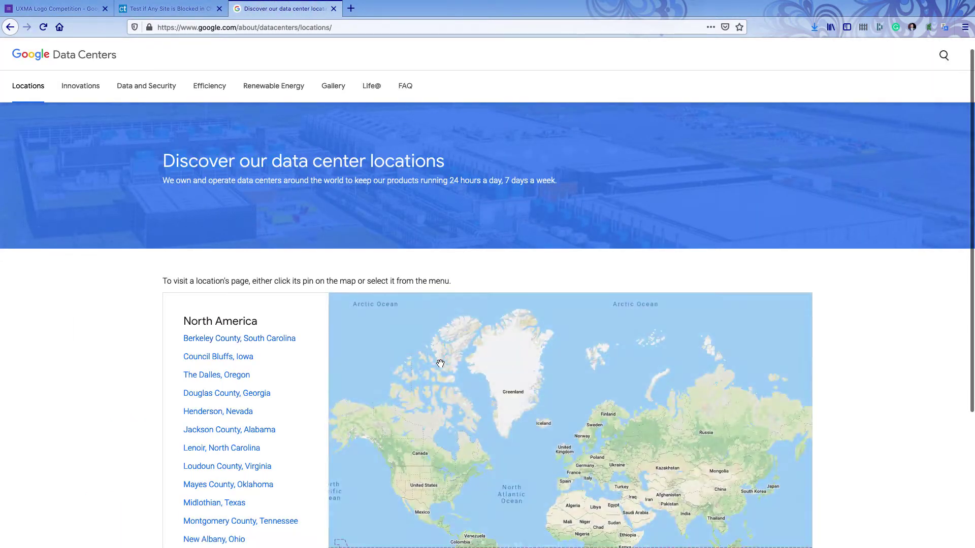
pyautogui.scroll(-3, 440, 363)
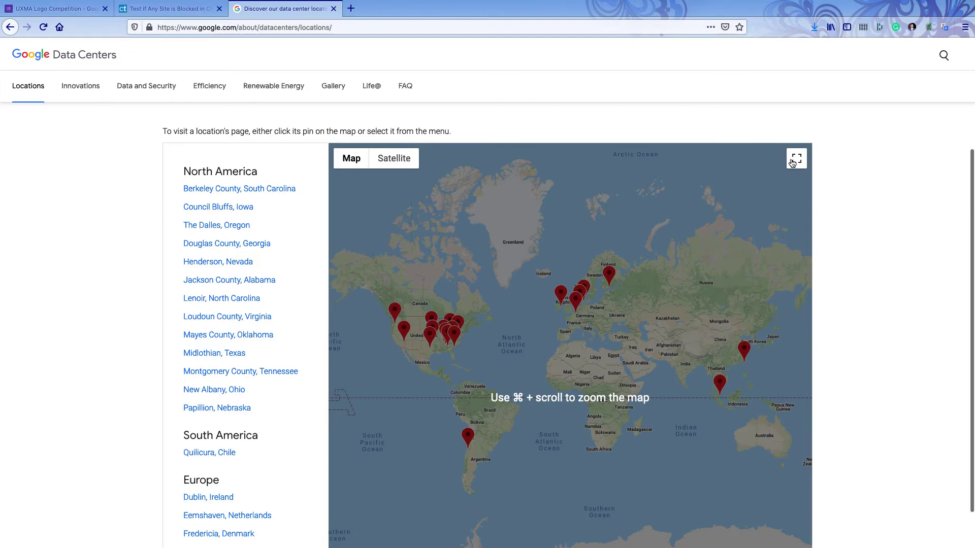
pyautogui.click(796, 159)
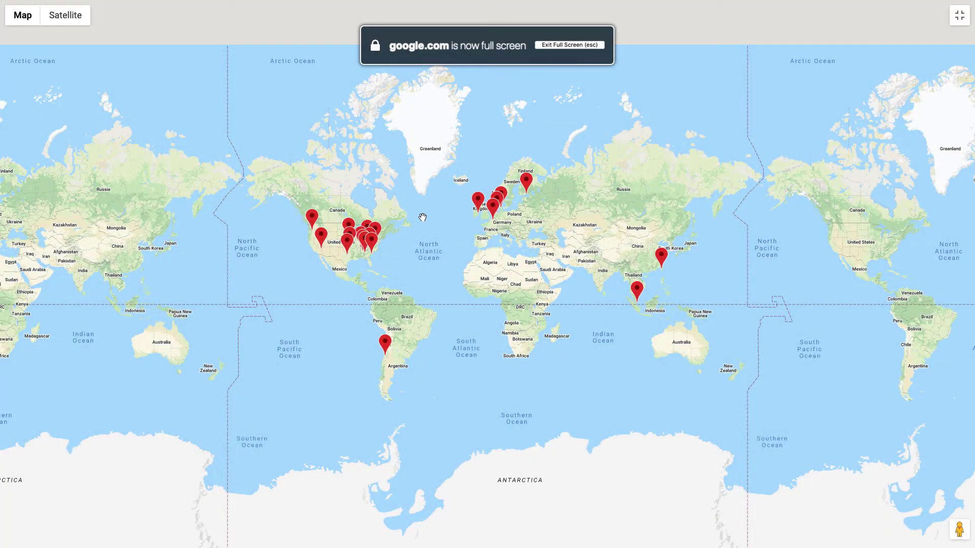
pyautogui.scroll(1, 422, 217)
pyautogui.moveTo(566, 322); pyautogui.dragTo(501, 306)
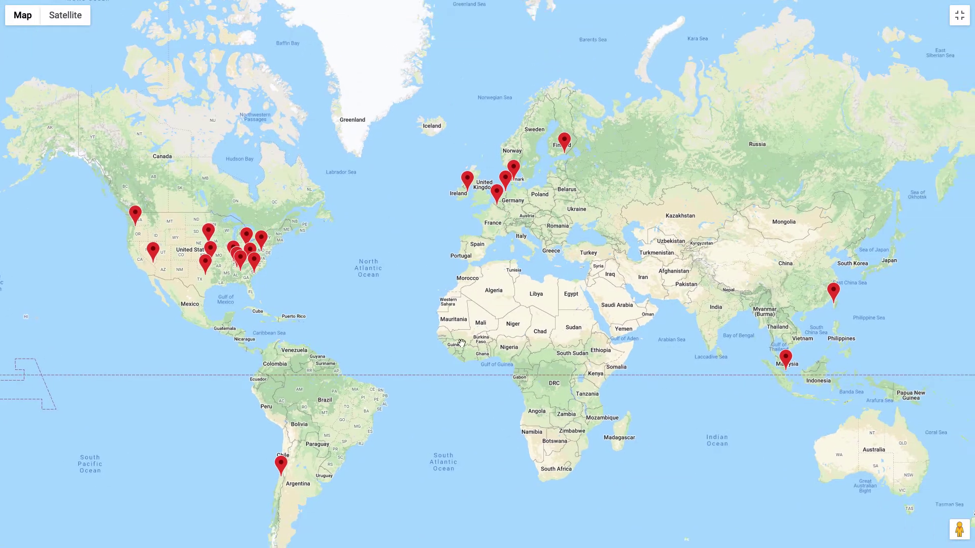
pyautogui.scroll(1, 315, 432)
pyautogui.moveTo(246, 523); pyautogui.dragTo(331, 344)
pyautogui.click(330, 343)
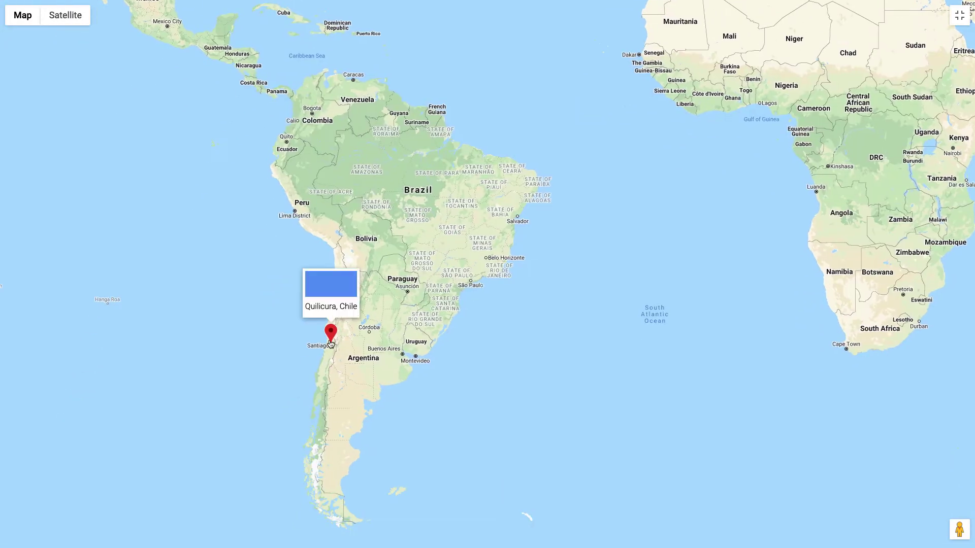
pyautogui.scroll(1, 331, 344)
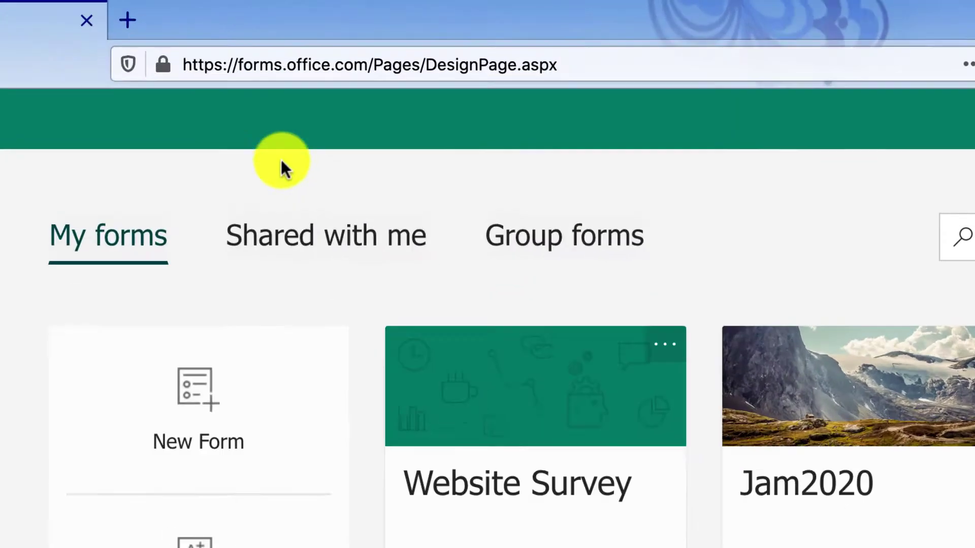
pyautogui.click(226, 63)
pyautogui.click(304, 63)
pyautogui.moveTo(368, 66); pyautogui.dragTo(167, 65)
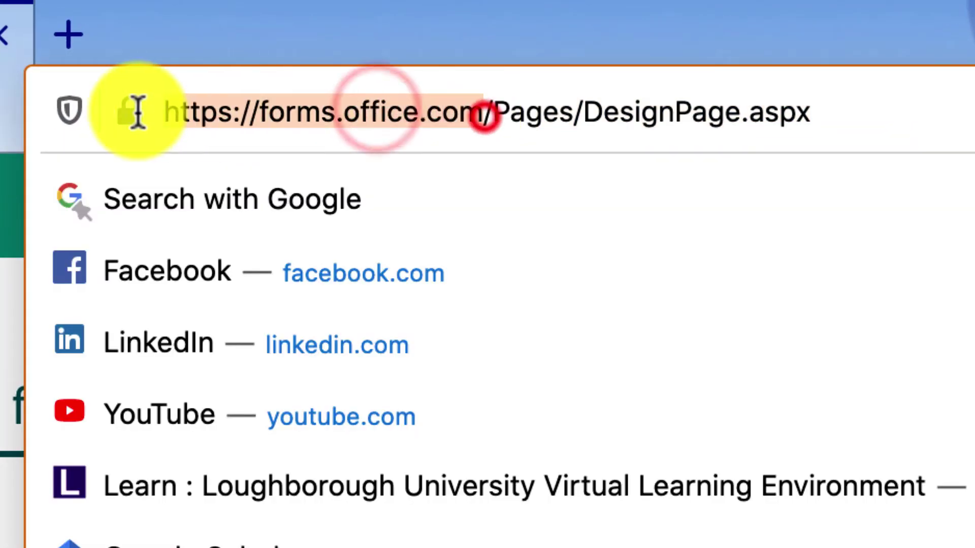
pyautogui.click(806, 317)
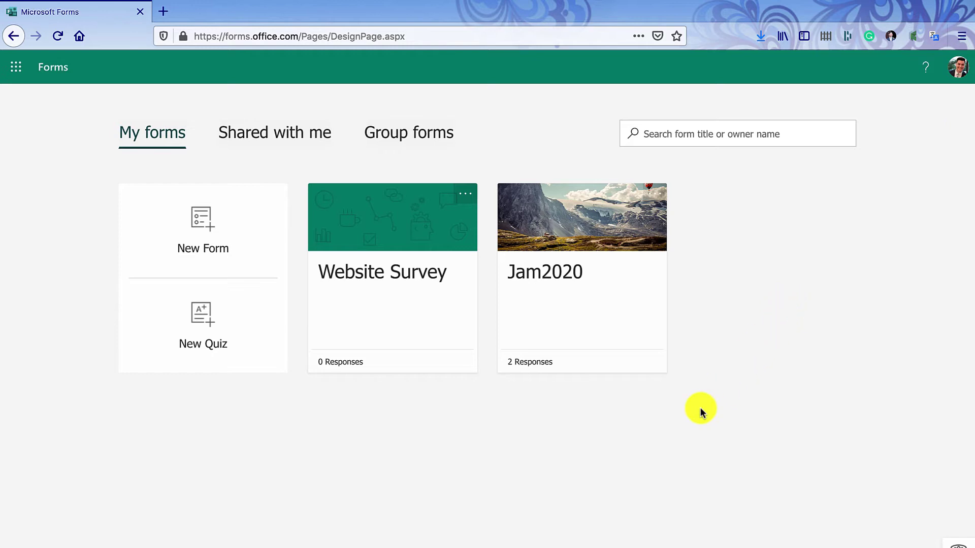
# - Create a new form titled 'Food love survey' with description 'Finding out about the food you love'
pyautogui.click(207, 228)
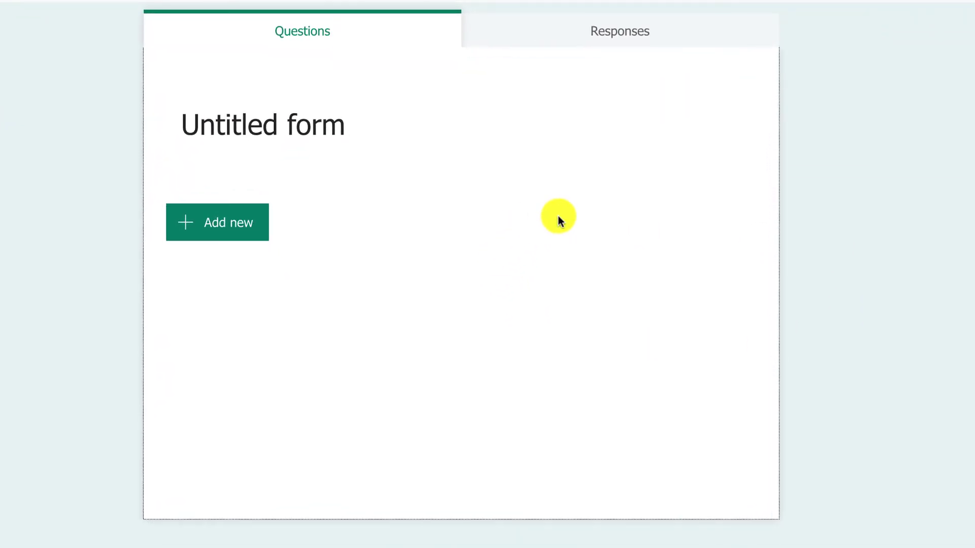
pyautogui.click(374, 130)
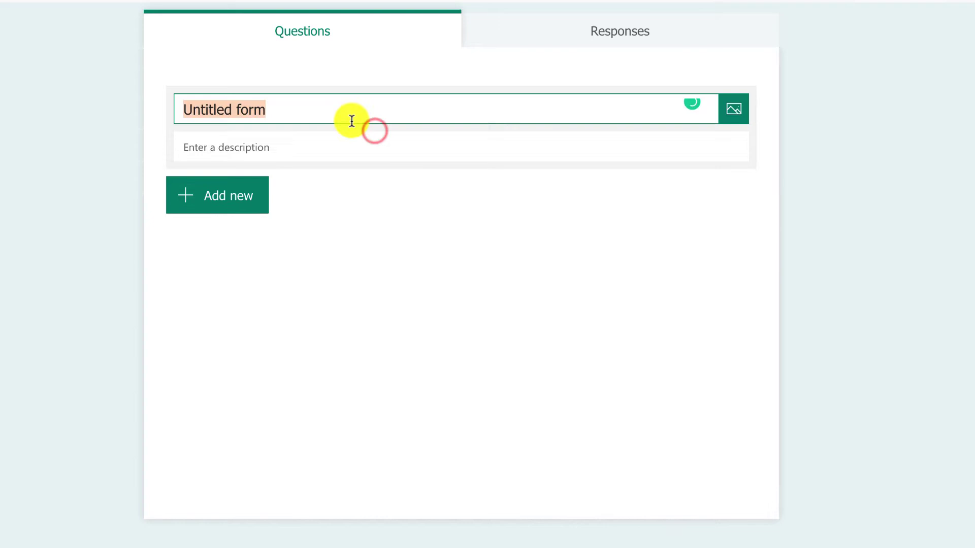
pyautogui.write('Food love survey')
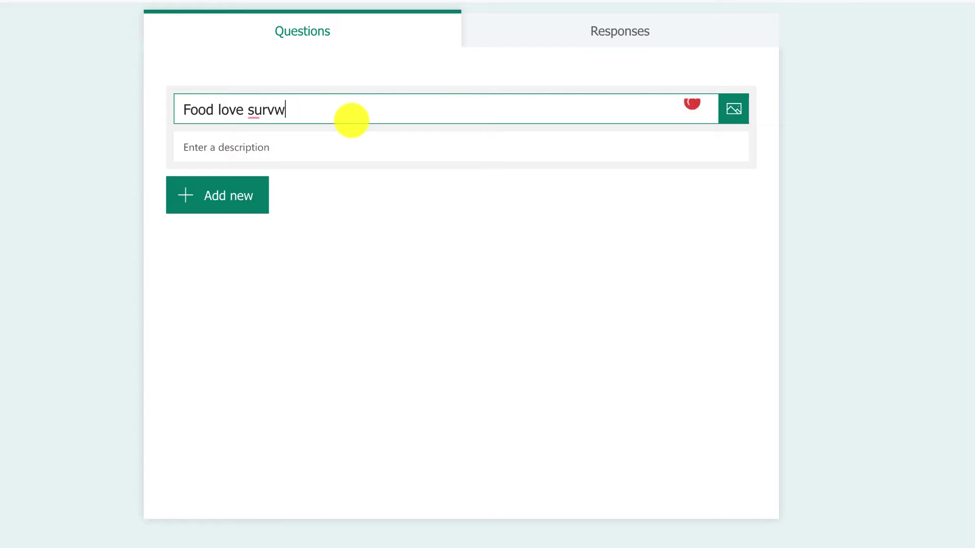
pyautogui.click(330, 148)
pyautogui.write('Fi')
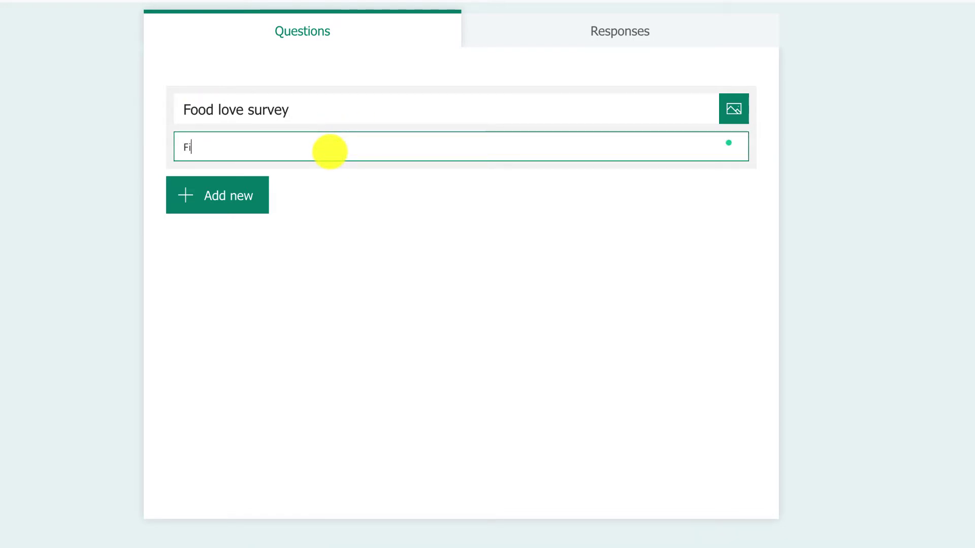
pyautogui.write('nding out ')
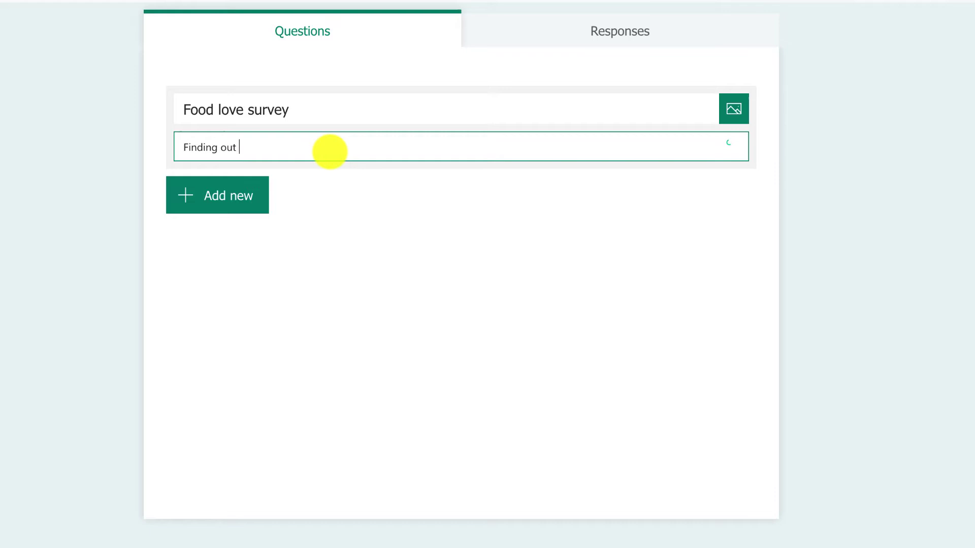
pyautogui.write('about the food you l')
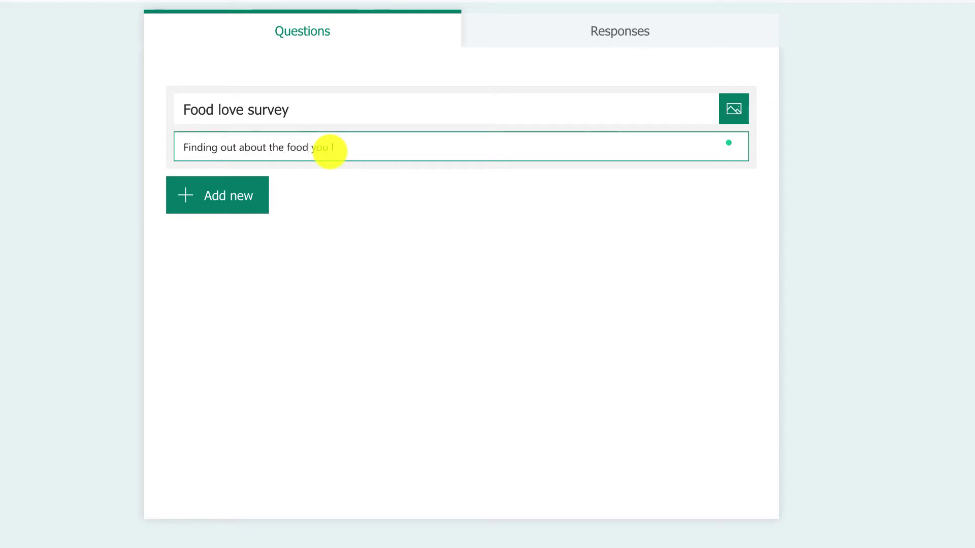
pyautogui.write('ove')
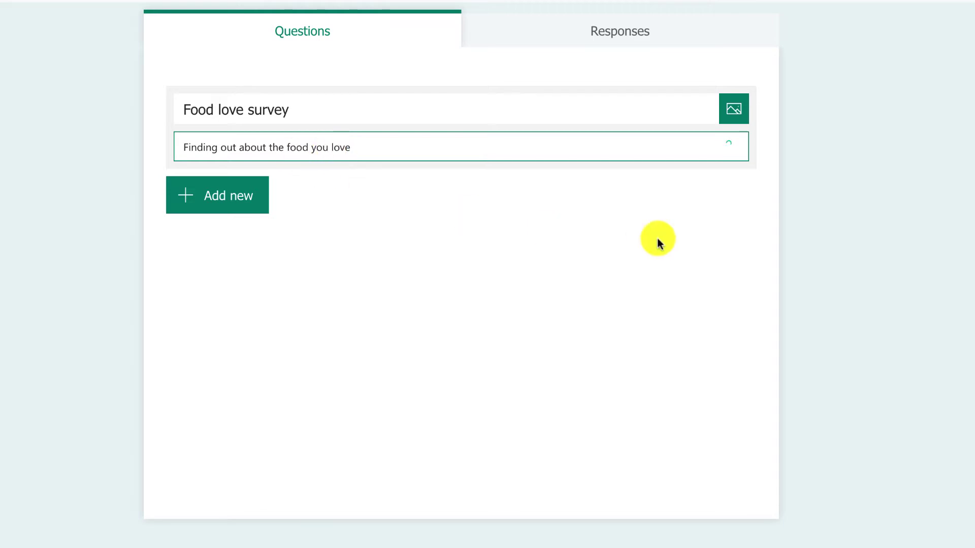
pyautogui.click(781, 231)
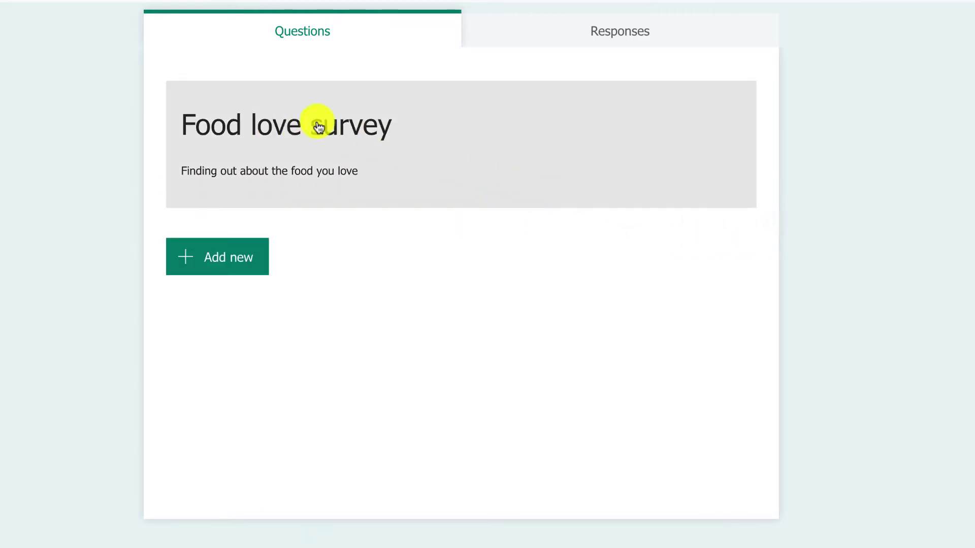
# - Recheck the title and description, then bring up the available question types
pyautogui.click(227, 121)
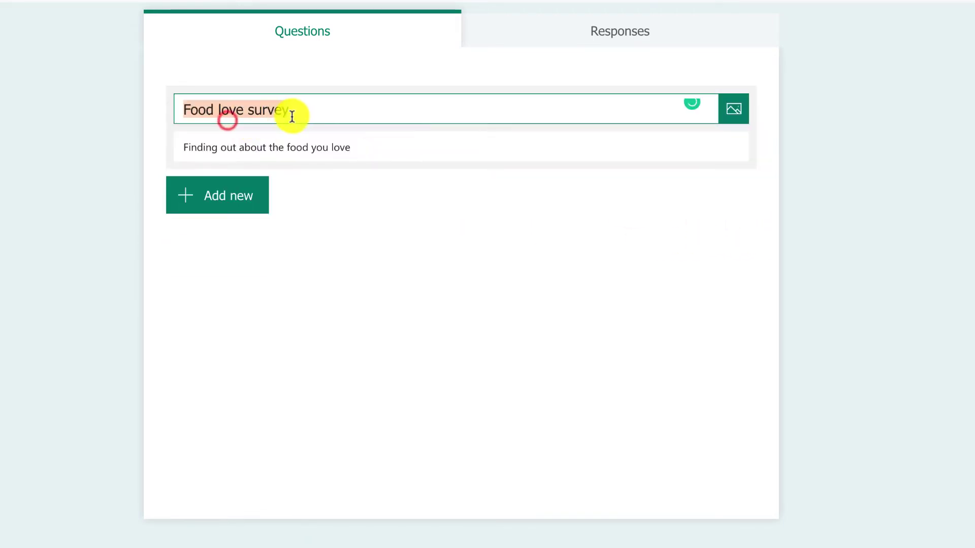
pyautogui.click(232, 144)
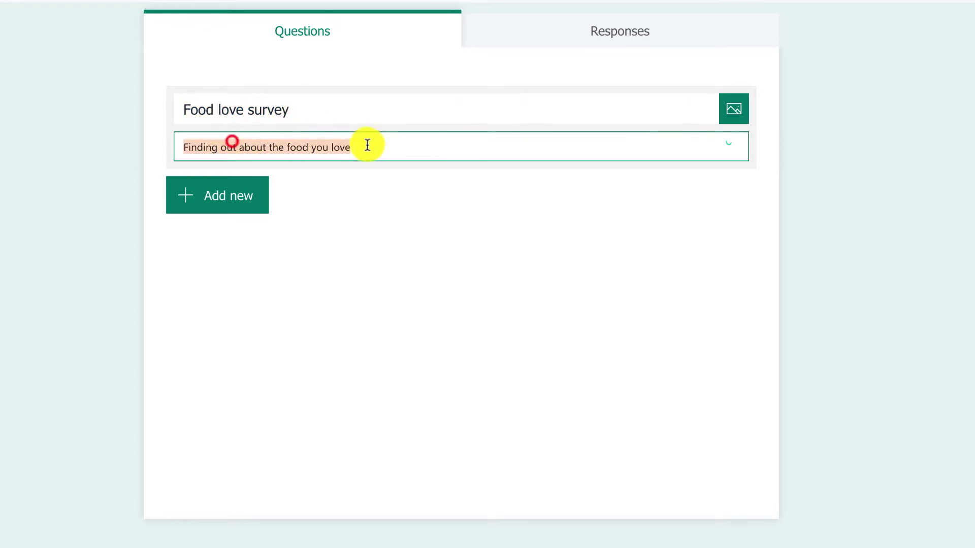
pyautogui.click(339, 147)
pyautogui.click(217, 193)
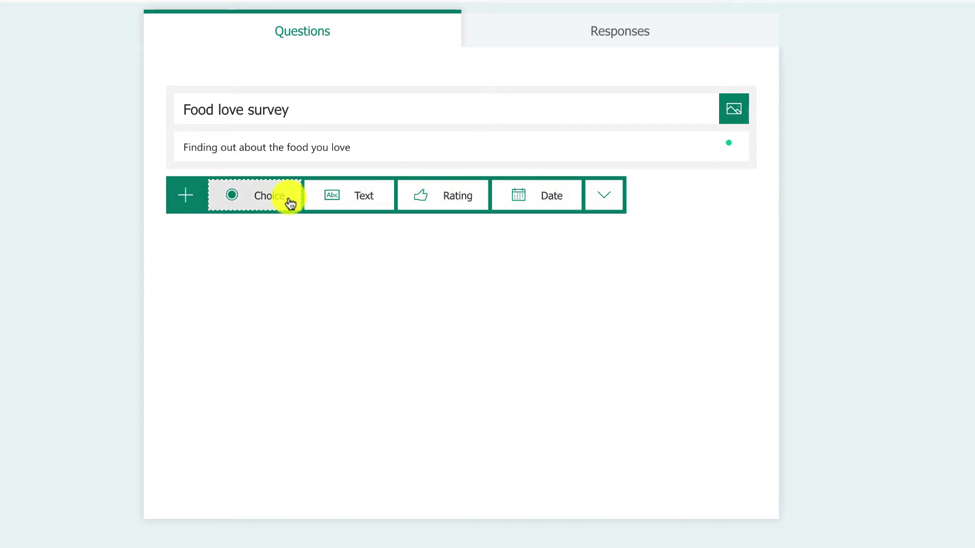
# - Add choice question 1 'What food do you love?' with options Cheese, Potatoes and Hot Pot
pyautogui.click(255, 202)
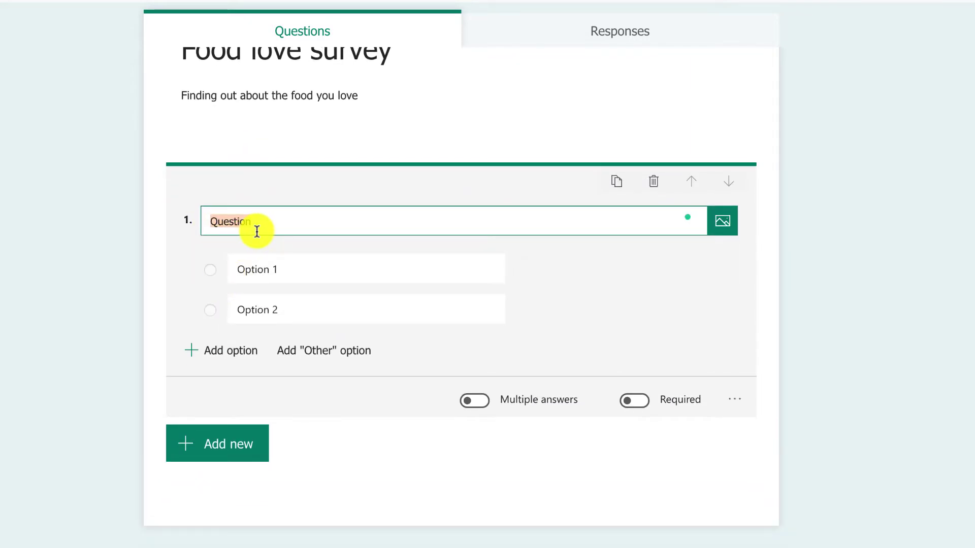
pyautogui.write('What food do you love')
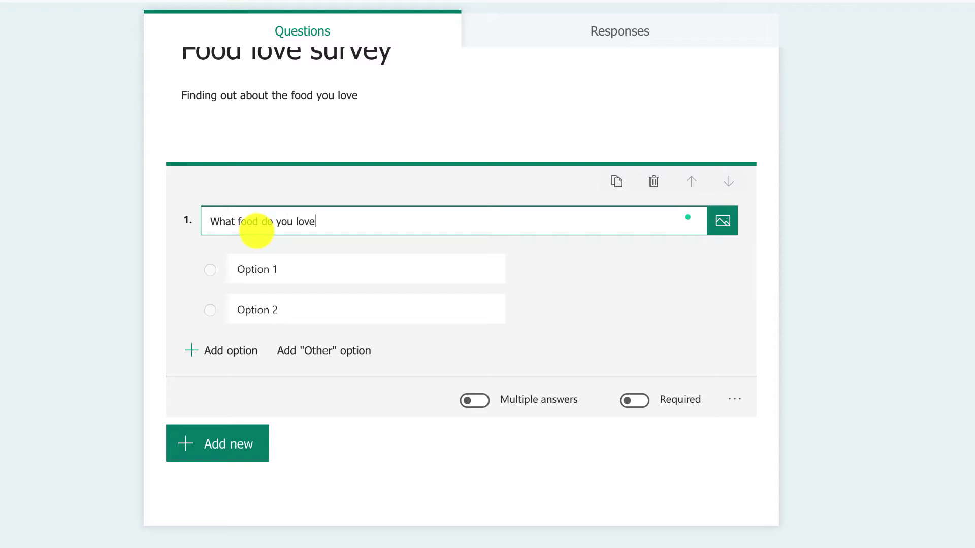
pyautogui.click(325, 268)
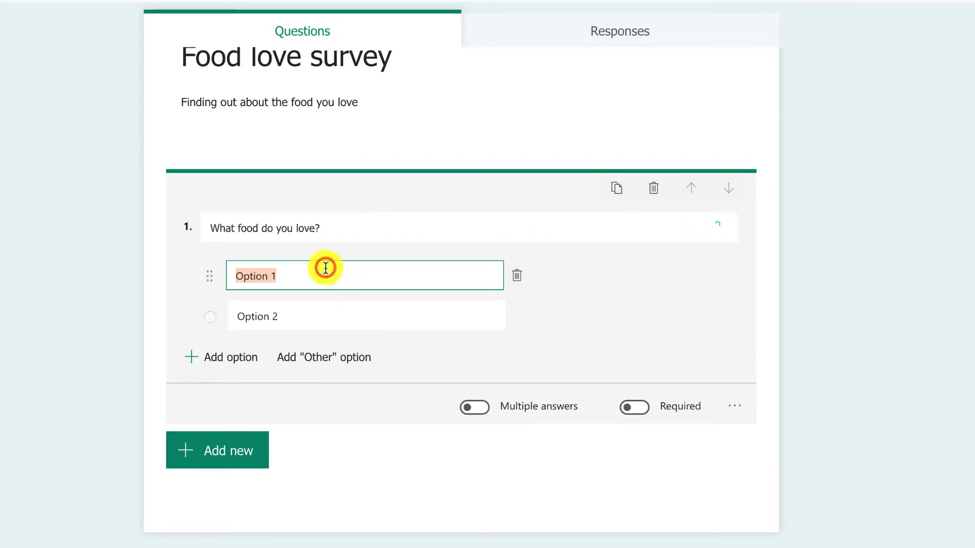
pyautogui.write('Cheese')
pyautogui.click(348, 311)
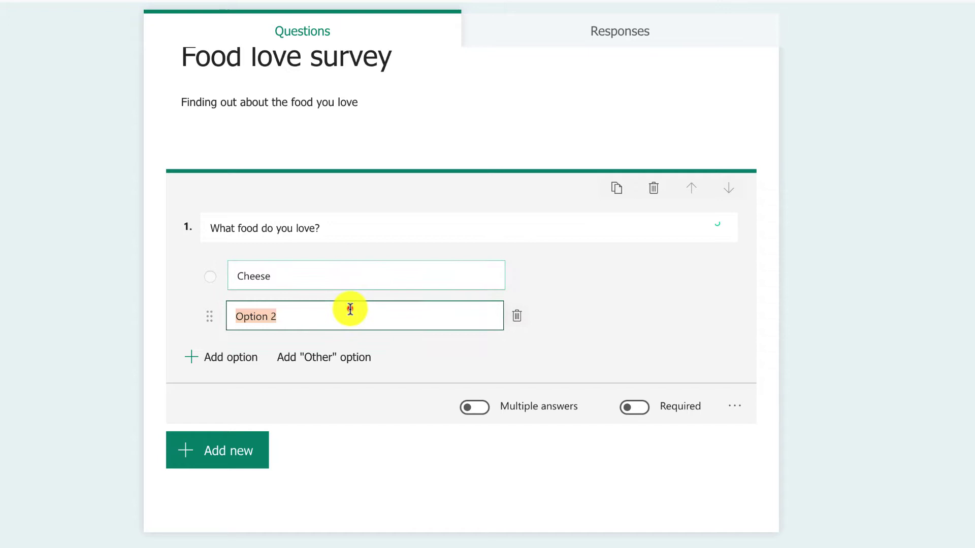
pyautogui.write('Potatoes')
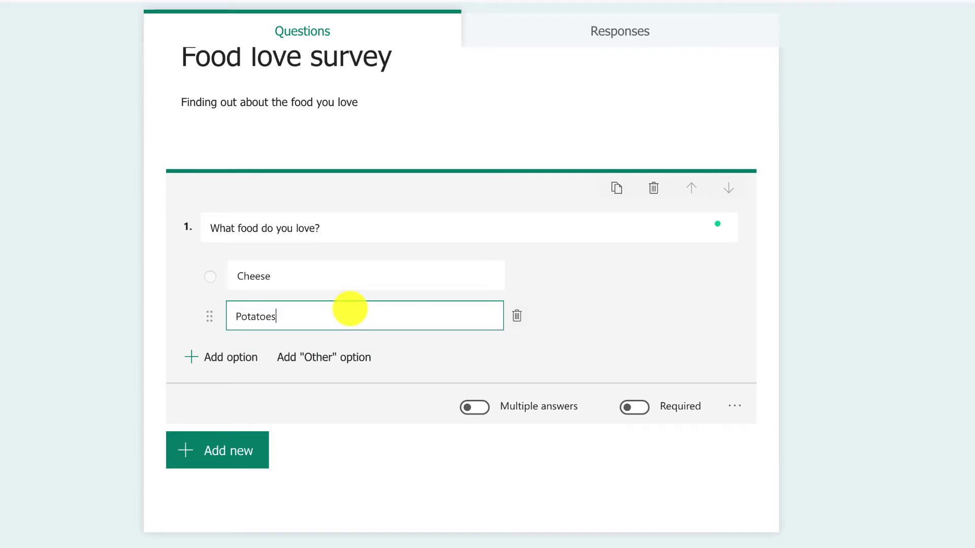
pyautogui.click(239, 355)
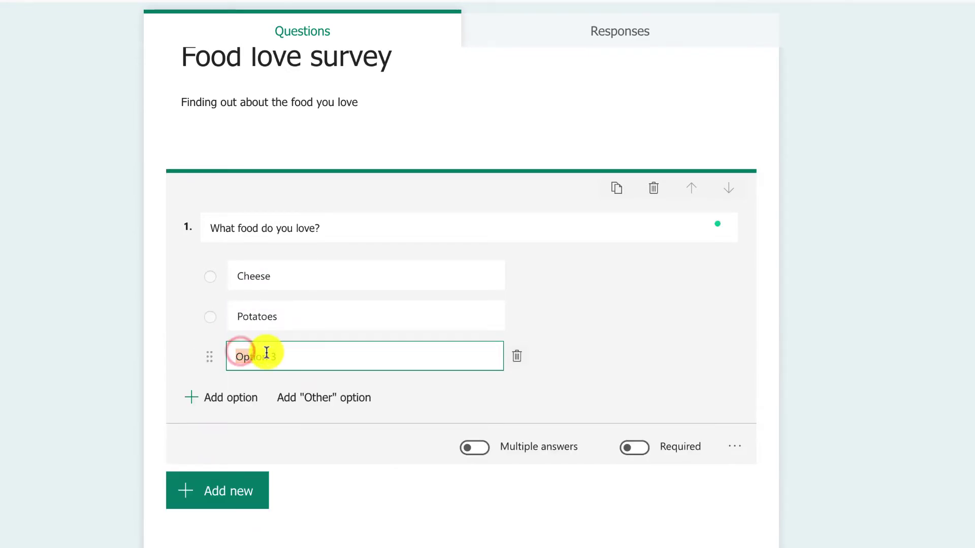
pyautogui.write('Hot Pot')
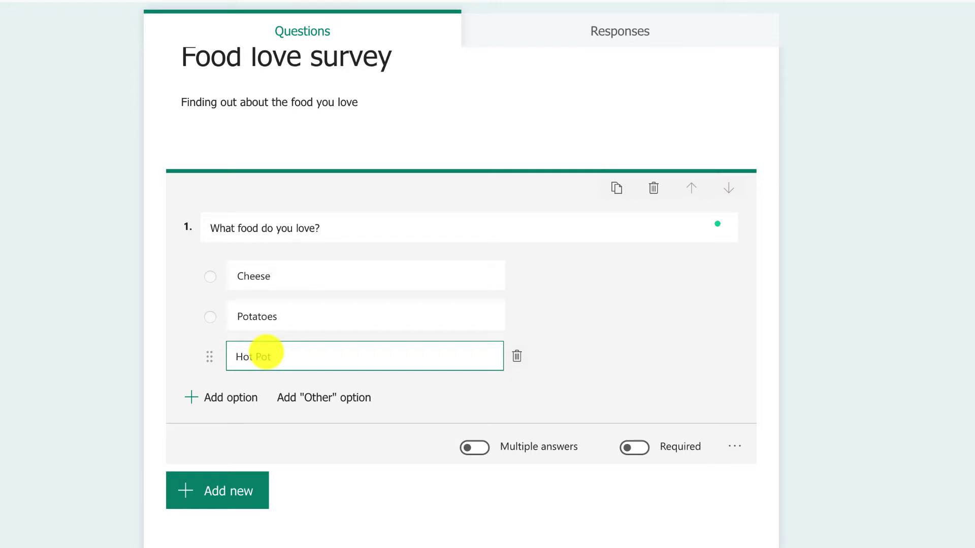
# - Make question 1 required and allow multiple answers
pyautogui.click(471, 447)
pyautogui.click(637, 446)
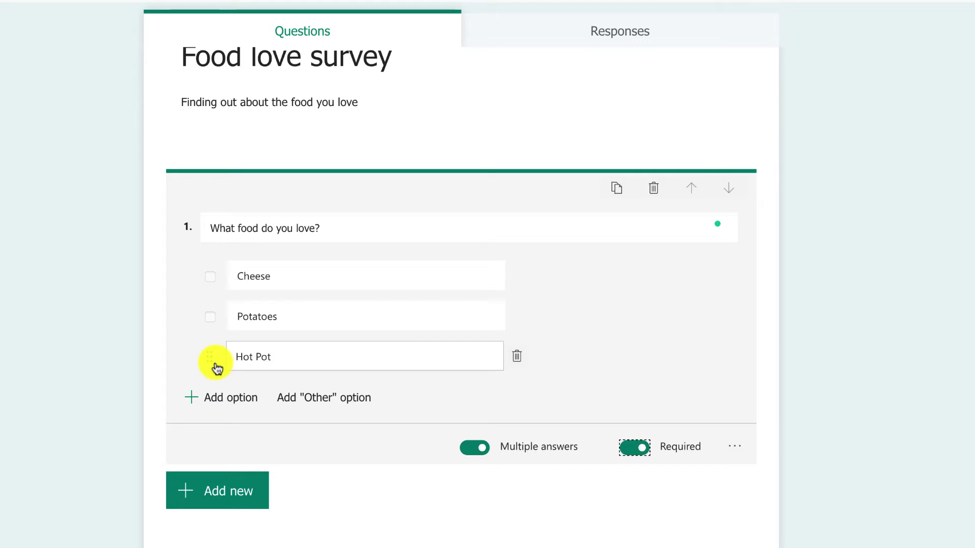
pyautogui.click(476, 449)
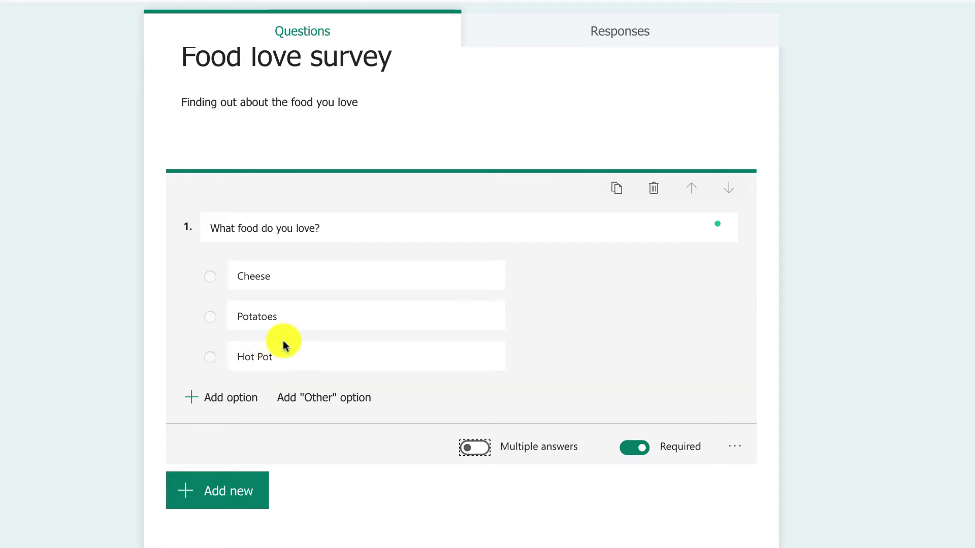
pyautogui.click(480, 449)
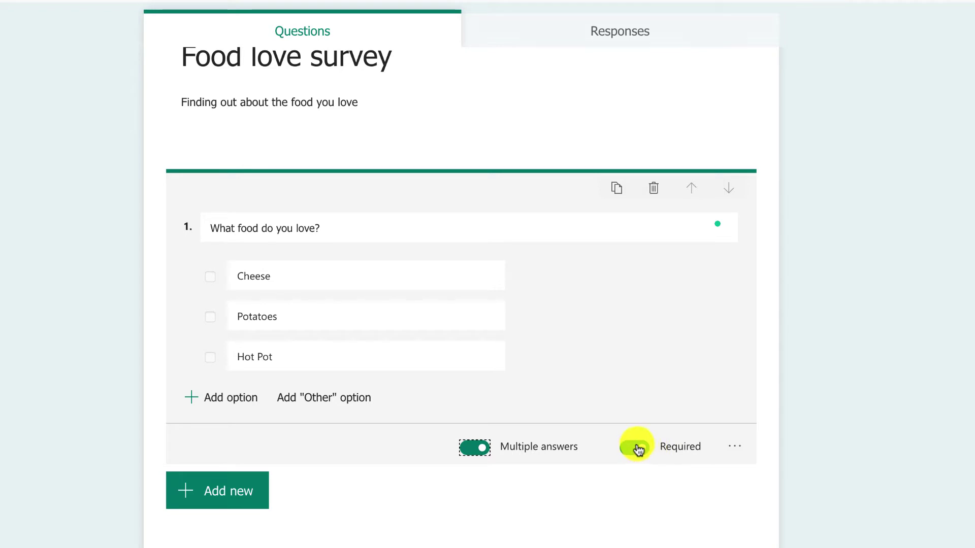
# - Add optional long-answer text question 2 'Why do you love this food?'
pyautogui.click(199, 485)
pyautogui.click(336, 477)
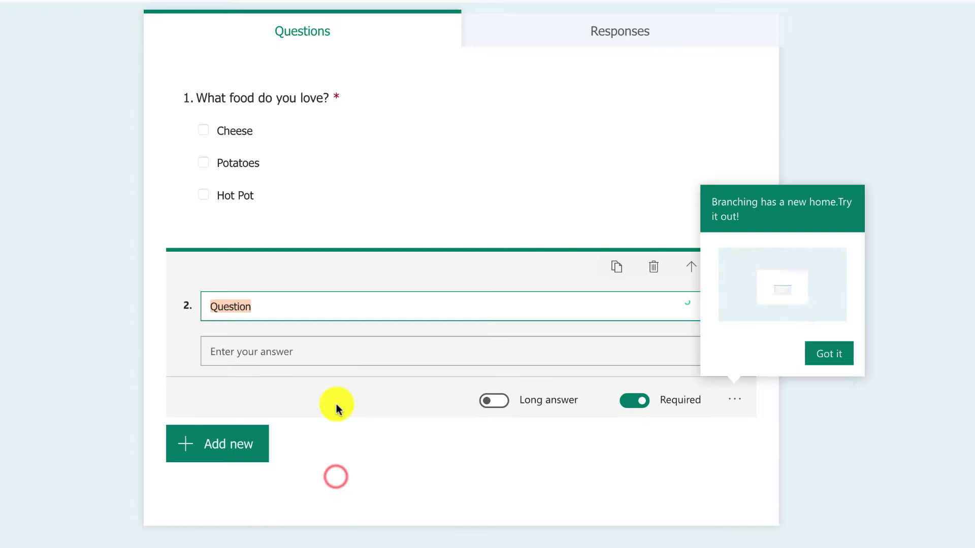
pyautogui.write('W')
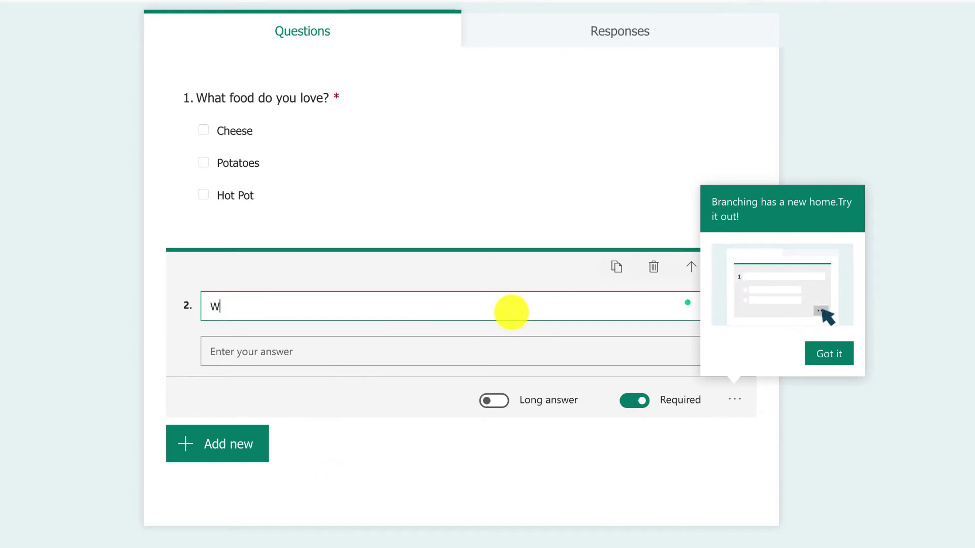
pyautogui.write('hy do you')
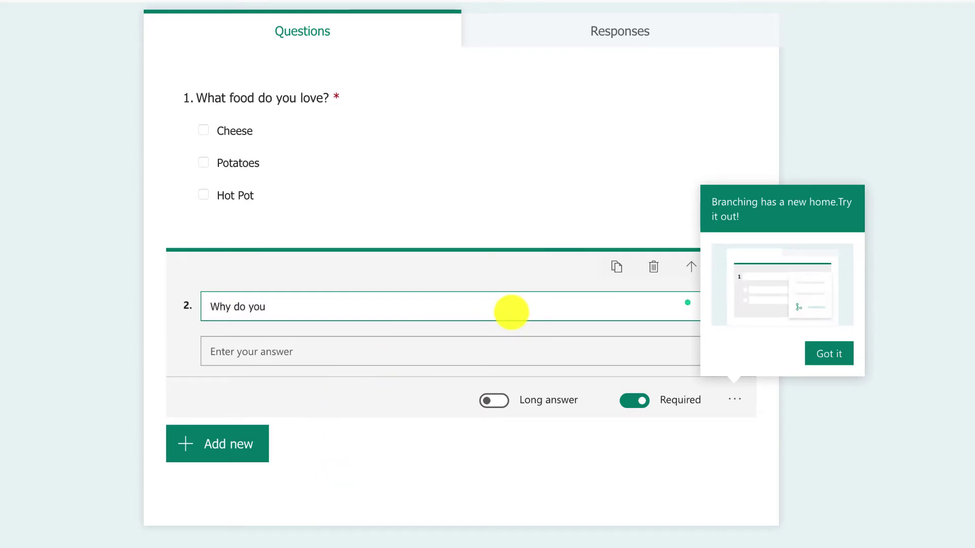
pyautogui.write(' love this food?')
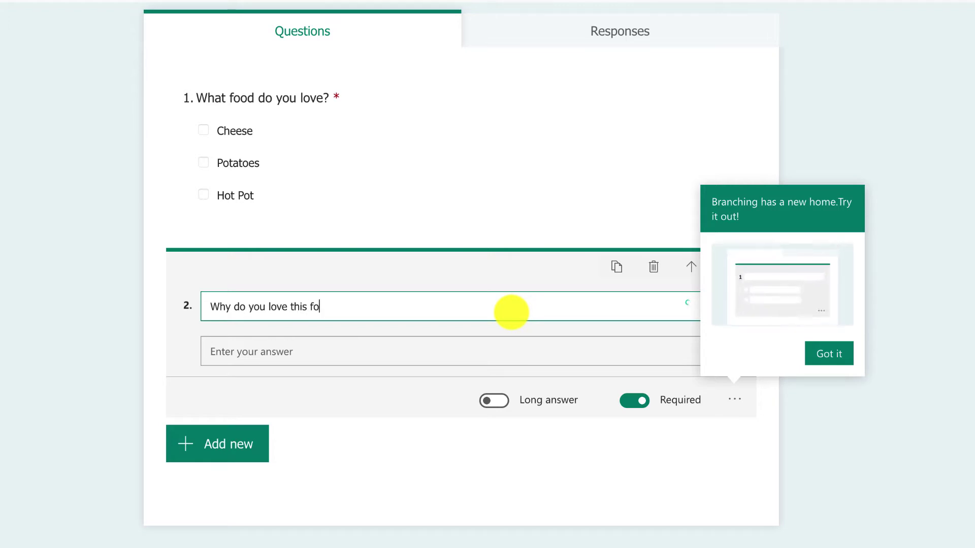
pyautogui.click(398, 437)
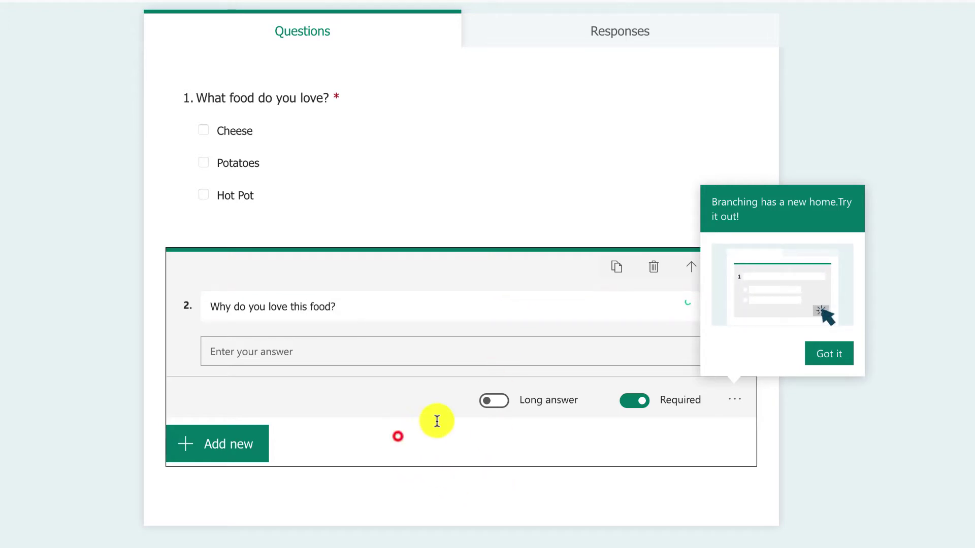
pyautogui.click(635, 401)
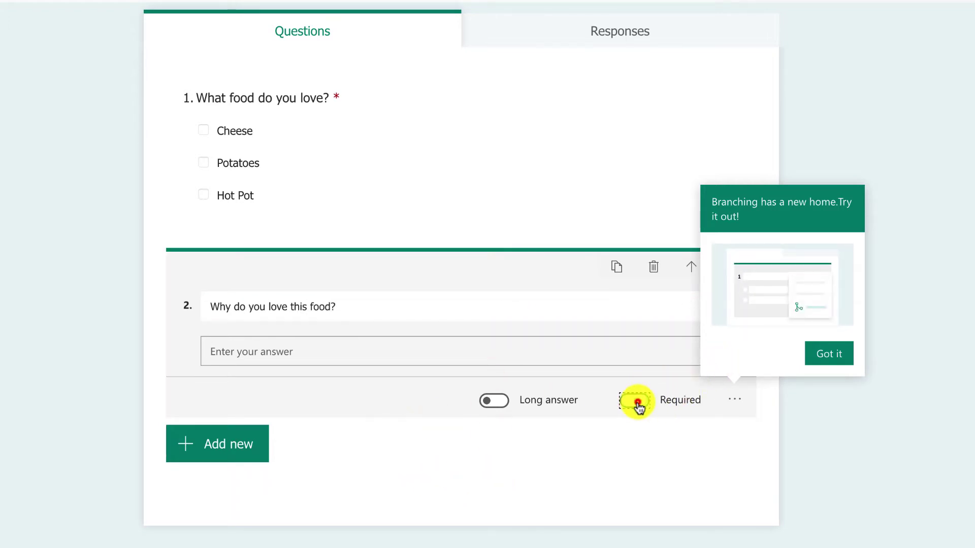
pyautogui.click(838, 364)
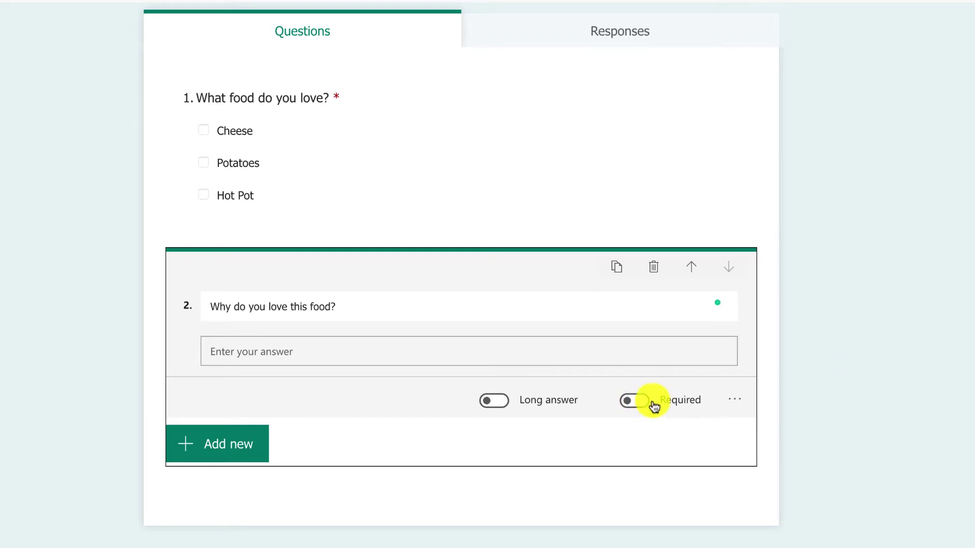
pyautogui.click(486, 401)
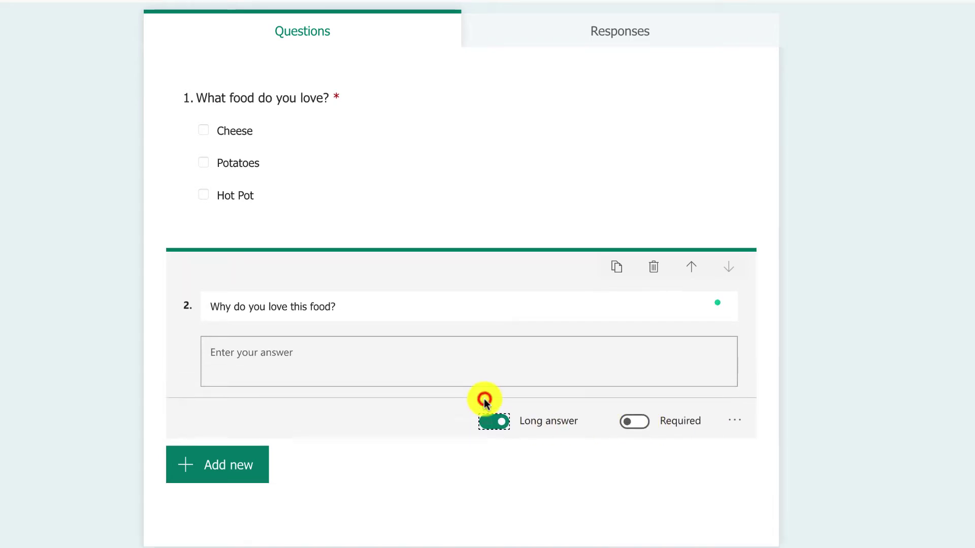
# - Open question 2's more-settings menu twice and close it without changes
pyautogui.click(249, 360)
pyautogui.click(734, 423)
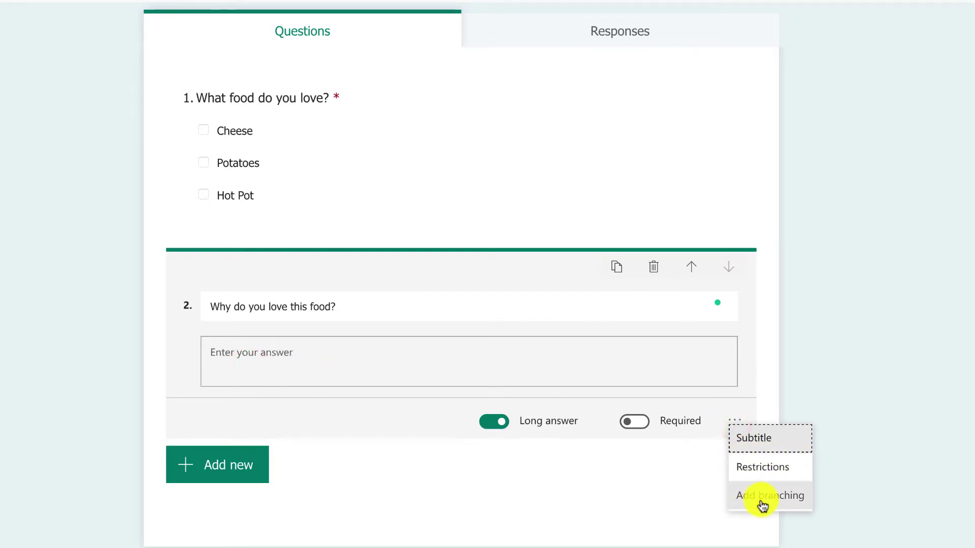
pyautogui.click(788, 387)
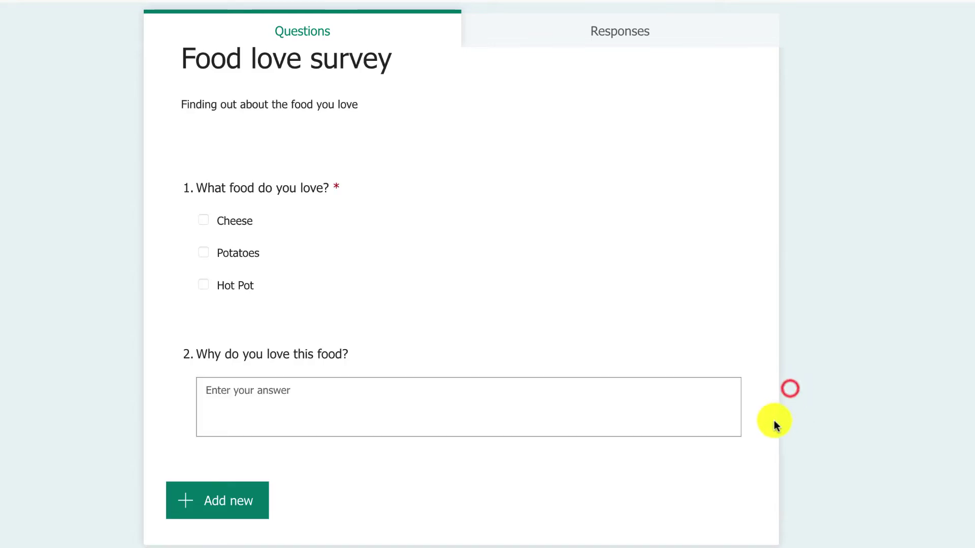
pyautogui.click(653, 407)
pyautogui.click(735, 449)
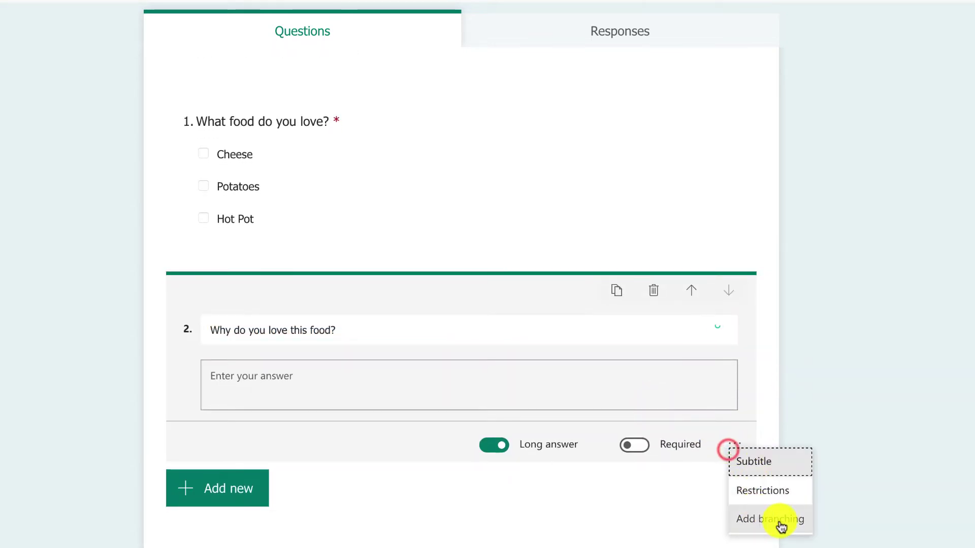
pyautogui.click(624, 515)
pyautogui.scroll(2, 360, 391)
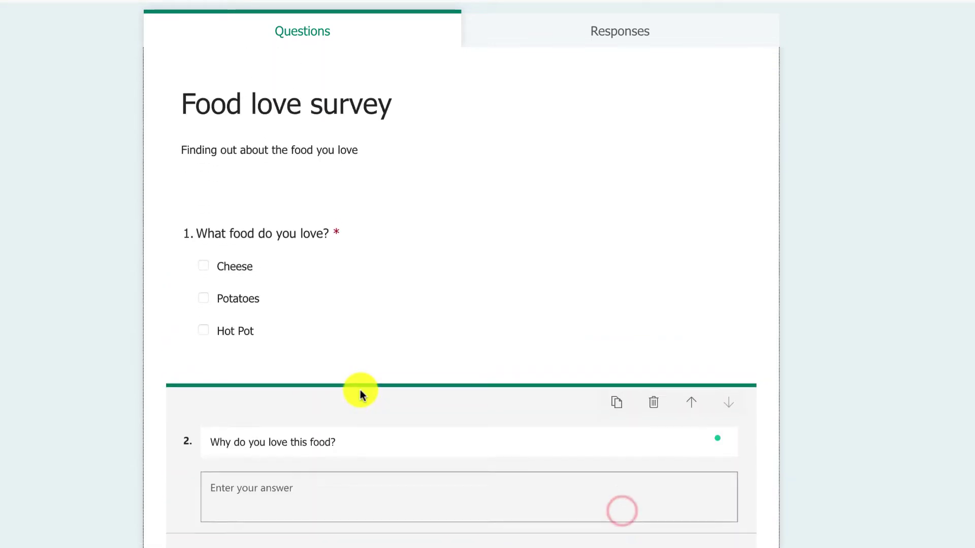
pyautogui.scroll(-3, 360, 390)
# - Add choice question 'Do you agree to take part in this survey' with answers Yes and No
pyautogui.click(249, 446)
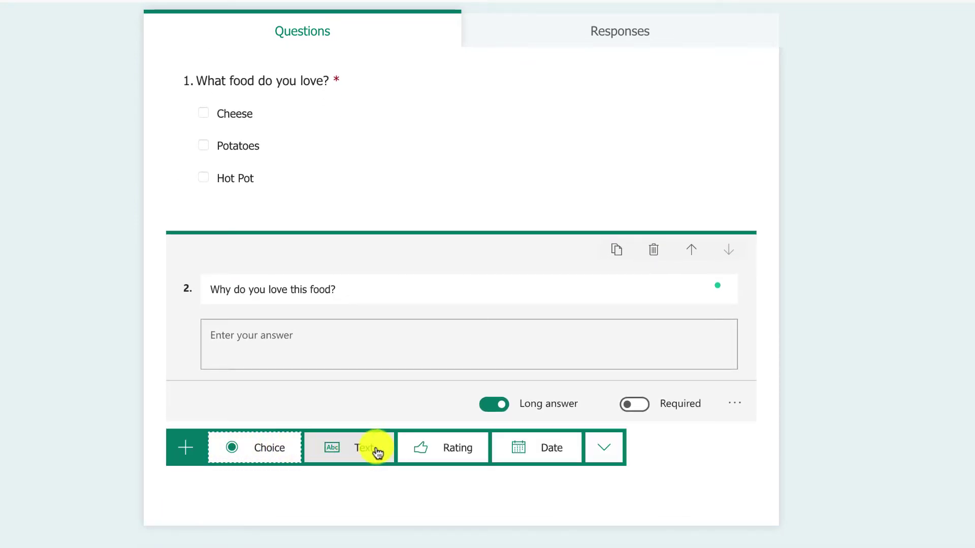
pyautogui.click(275, 446)
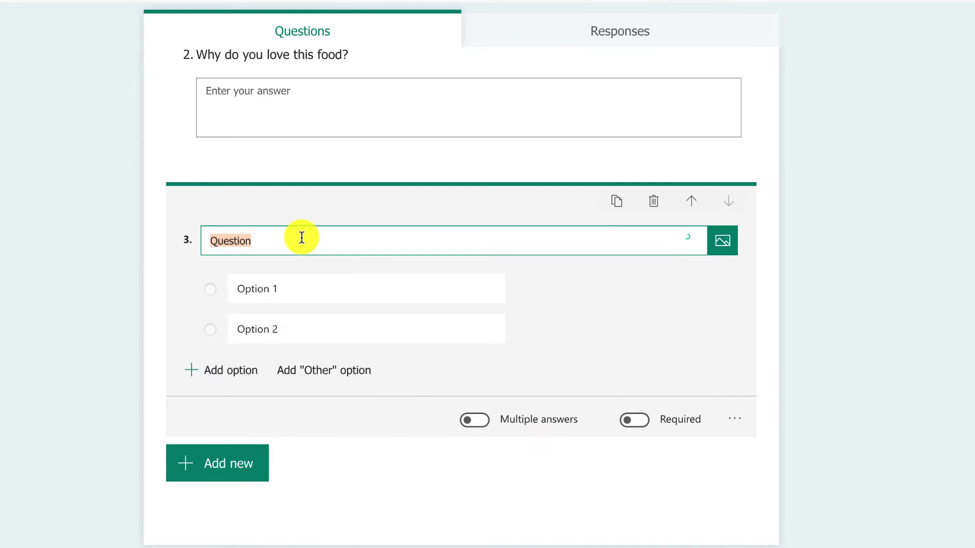
pyautogui.write('D')
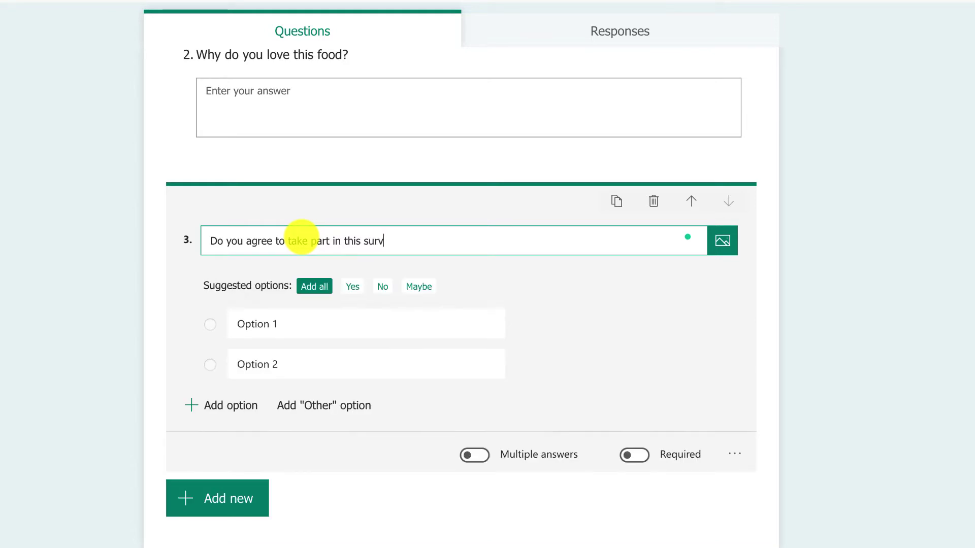
pyautogui.click(359, 289)
pyautogui.click(356, 288)
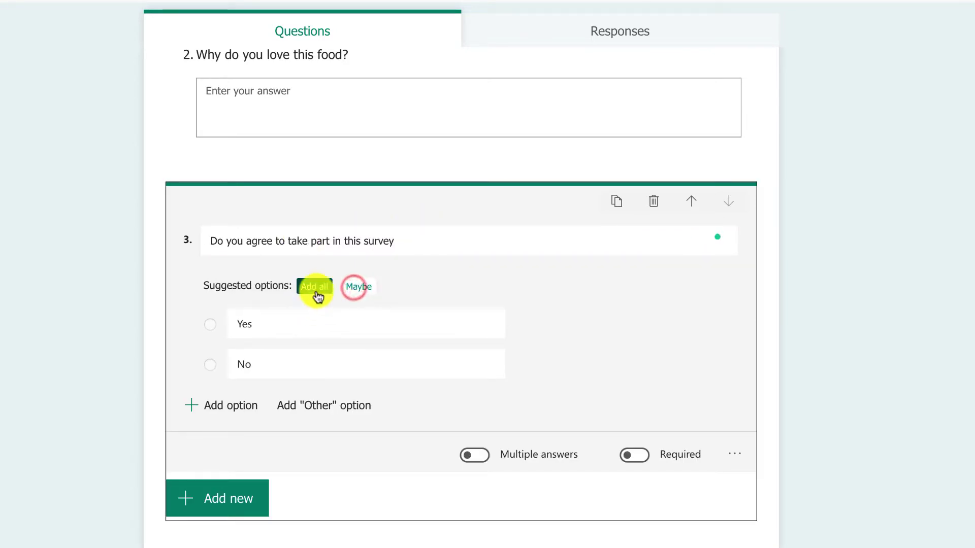
# - Move the consent question up one position
pyautogui.click(163, 198)
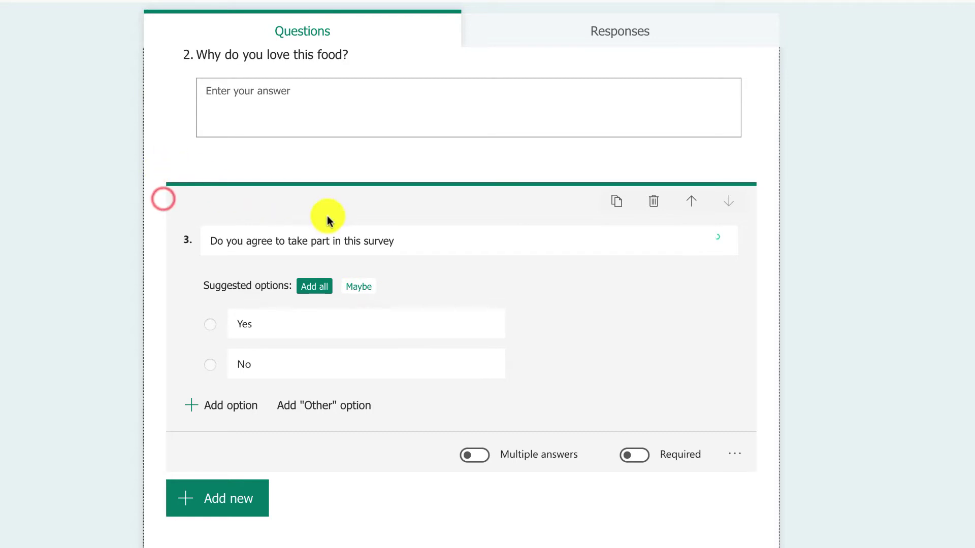
pyautogui.scroll(-1, 352, 211)
pyautogui.scroll(3, 659, 236)
pyautogui.click(691, 332)
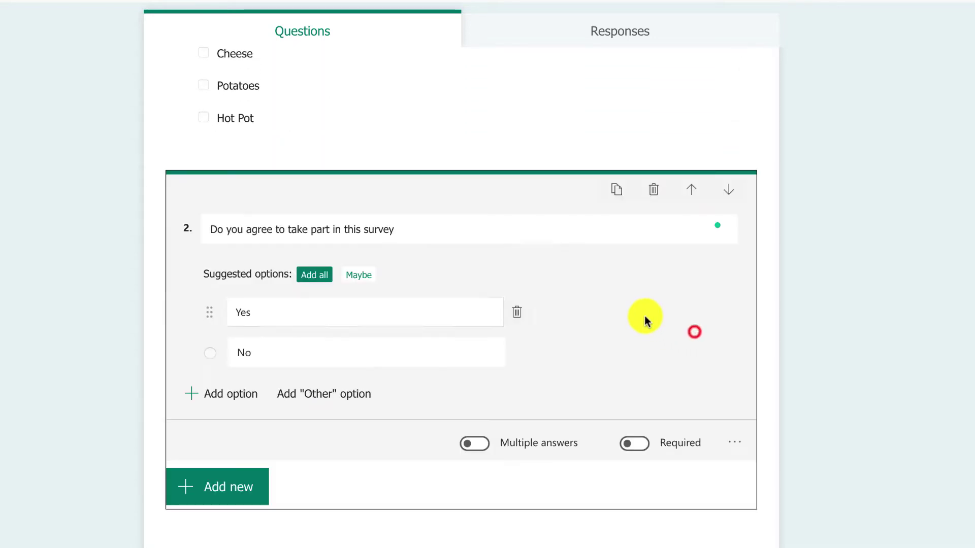
pyautogui.scroll(1, 647, 320)
# - Move the consent question to the top and make it required
pyautogui.click(692, 249)
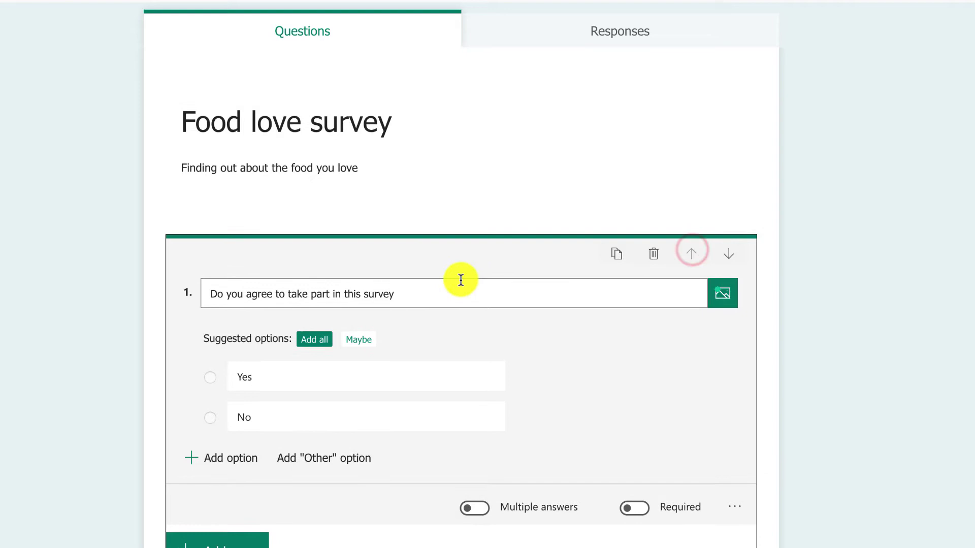
pyautogui.scroll(-2, 447, 282)
pyautogui.click(639, 431)
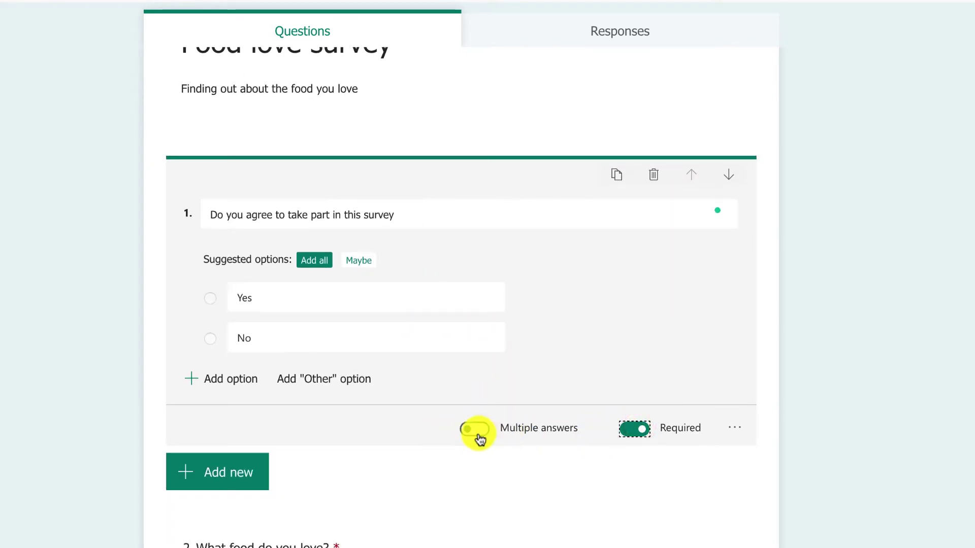
# - Add branching so Yes goes to the next question and No to the end of the form
pyautogui.click(742, 430)
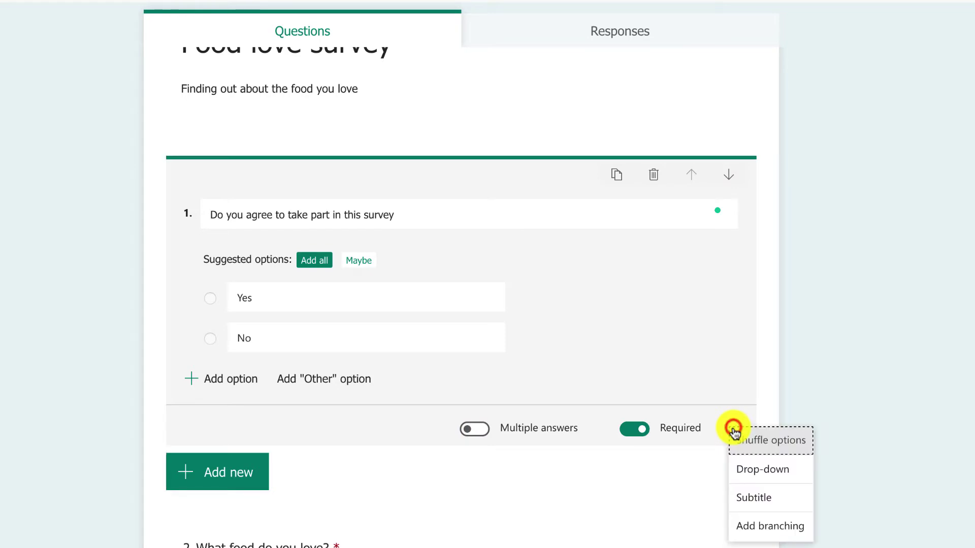
pyautogui.click(785, 528)
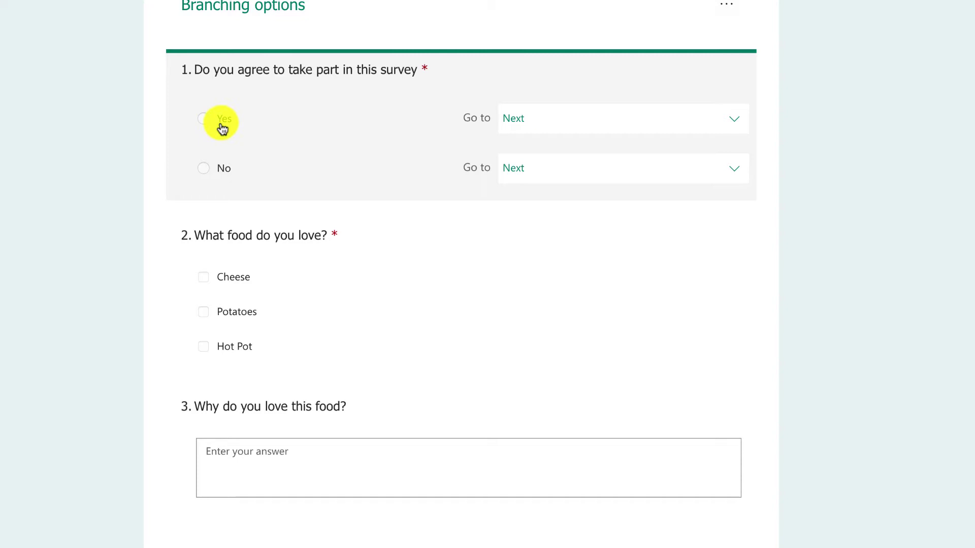
pyautogui.click(589, 118)
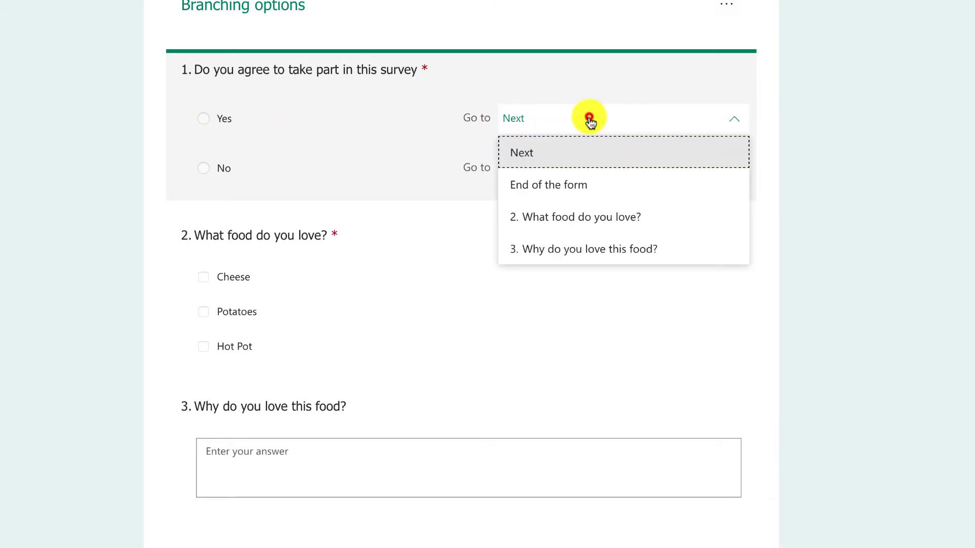
pyautogui.click(546, 155)
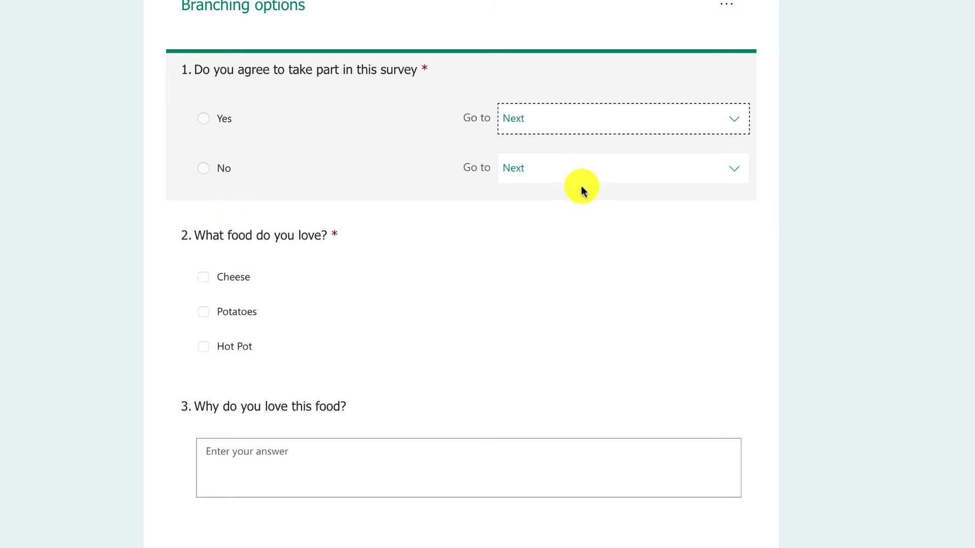
pyautogui.click(544, 172)
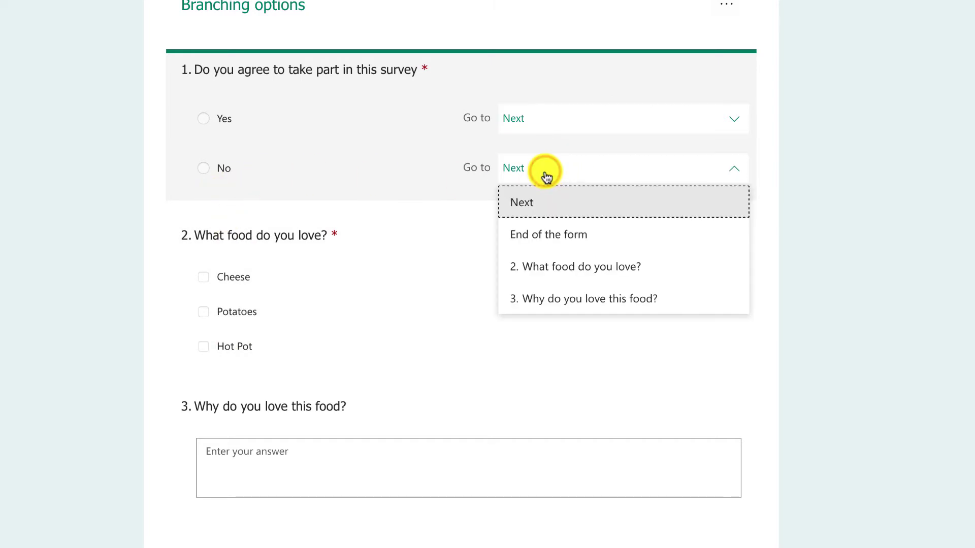
pyautogui.click(558, 238)
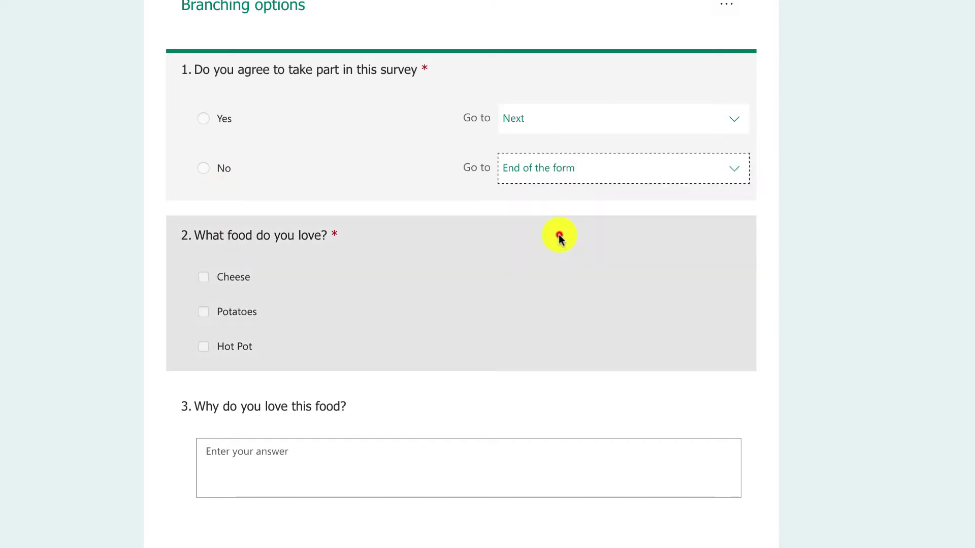
pyautogui.click(797, 182)
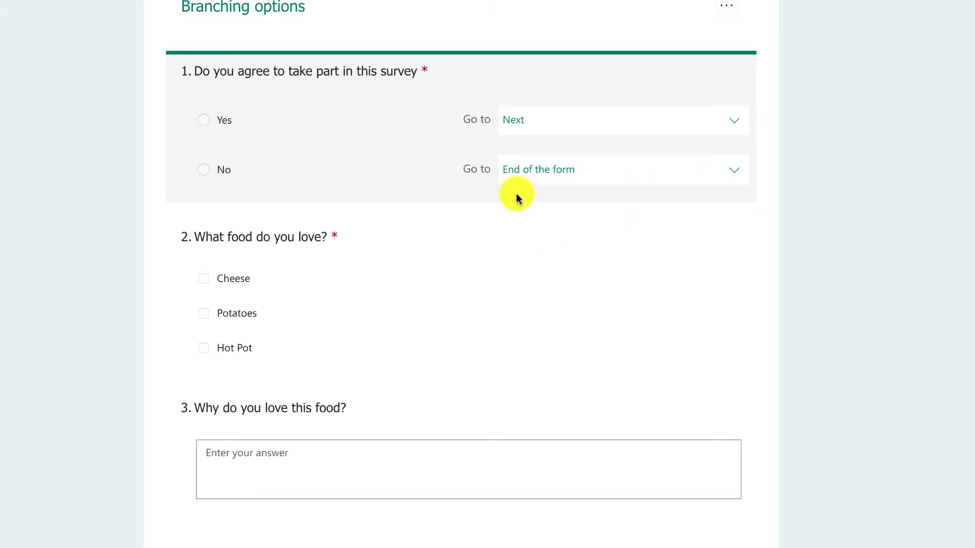
pyautogui.scroll(-1, 480, 224)
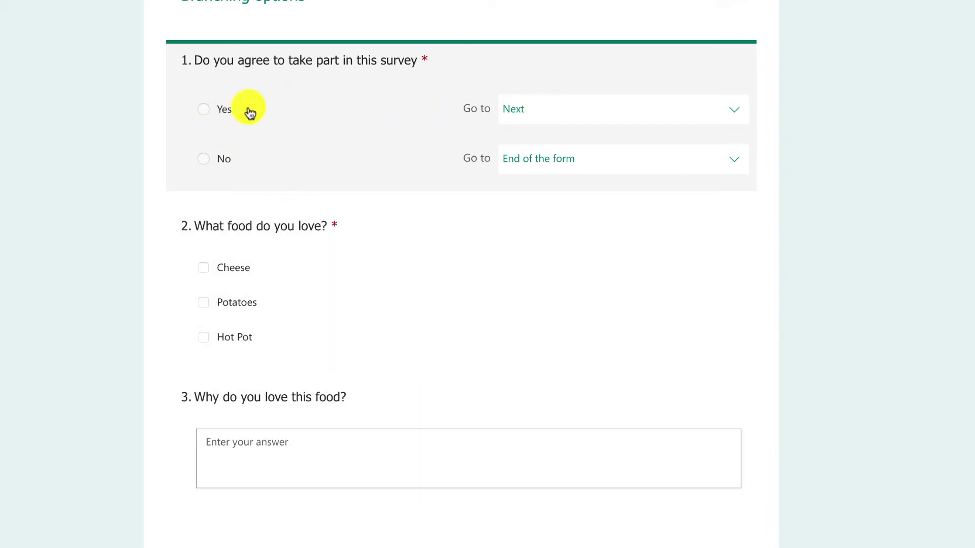
pyautogui.click(842, 216)
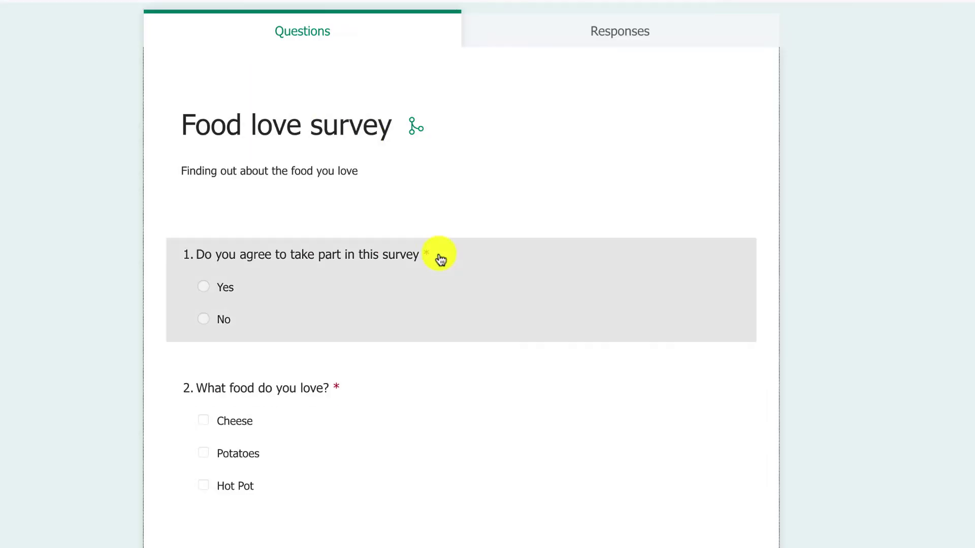
# - Add a rating question, trying Number symbols before settling back on Star
pyautogui.scroll(-2, 437, 283)
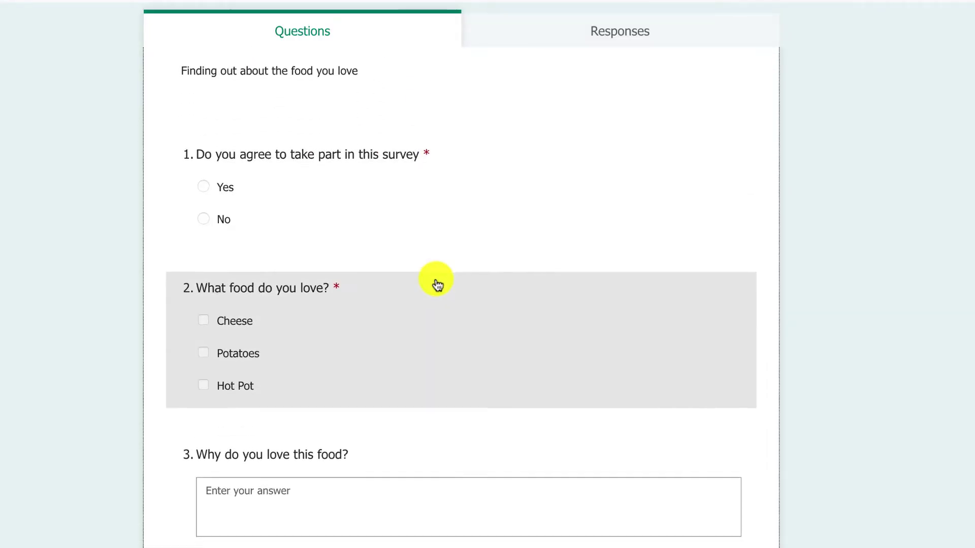
pyautogui.scroll(-2, 311, 429)
pyautogui.click(255, 487)
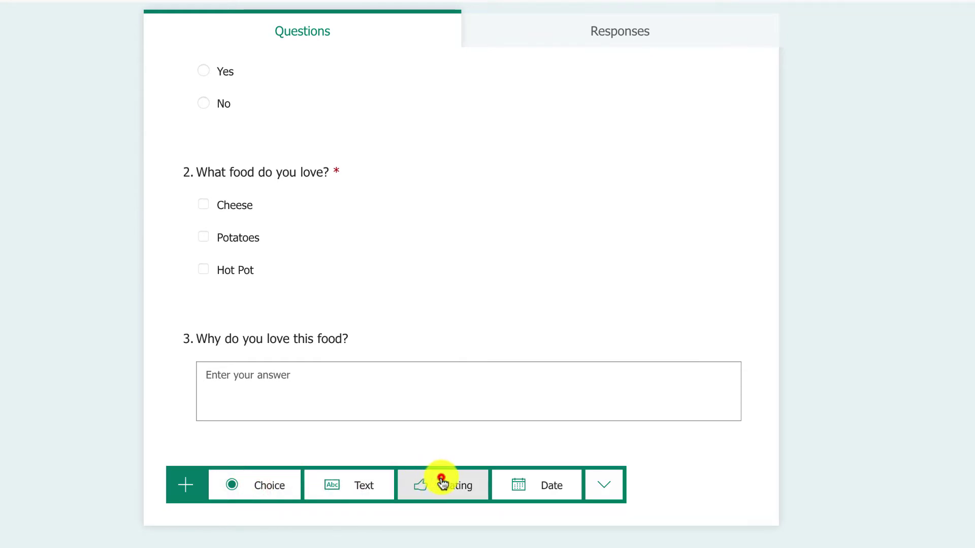
pyautogui.click(442, 481)
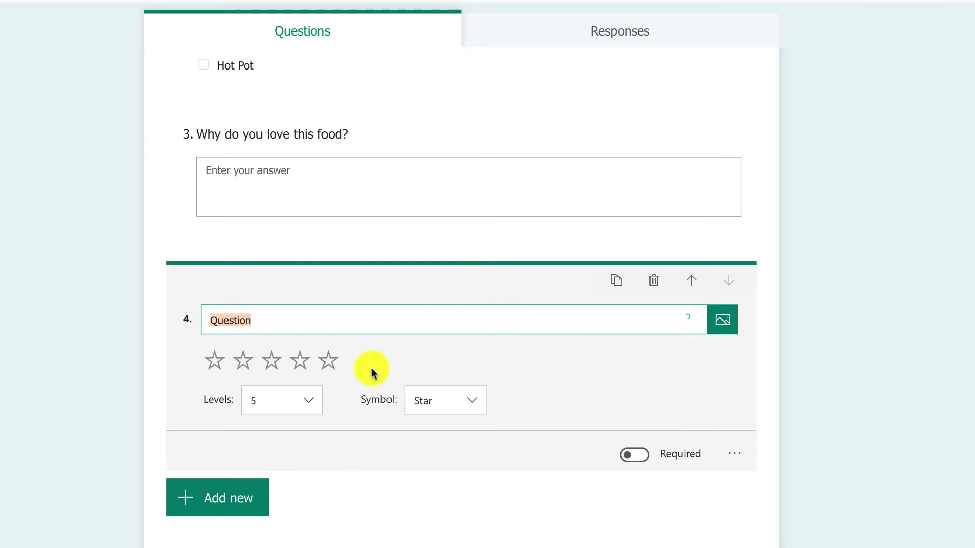
pyautogui.click(426, 401)
pyautogui.click(456, 438)
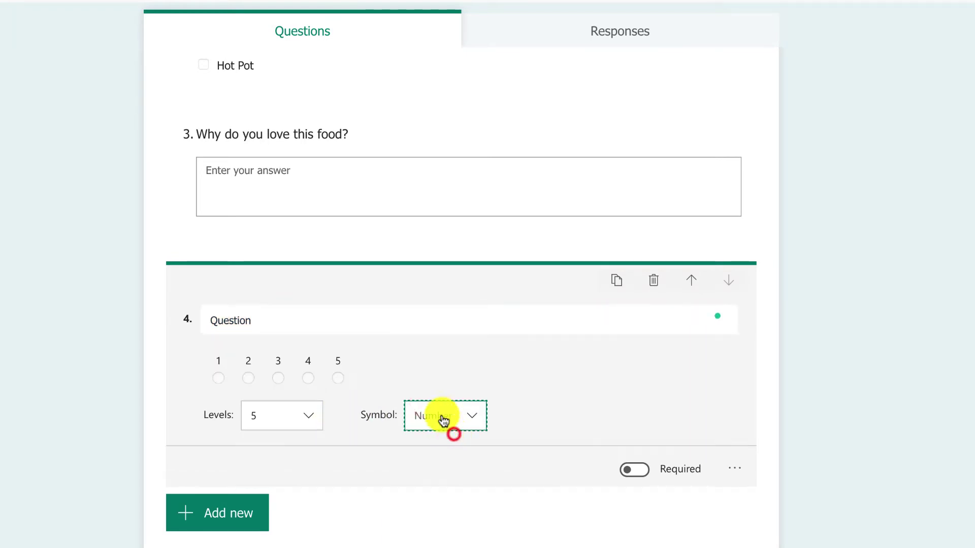
pyautogui.click(441, 406)
pyautogui.click(435, 467)
# - Title question 4 'How do you rate the food on Lboro Campus?', keep 5 levels, and make it required
pyautogui.click(267, 317)
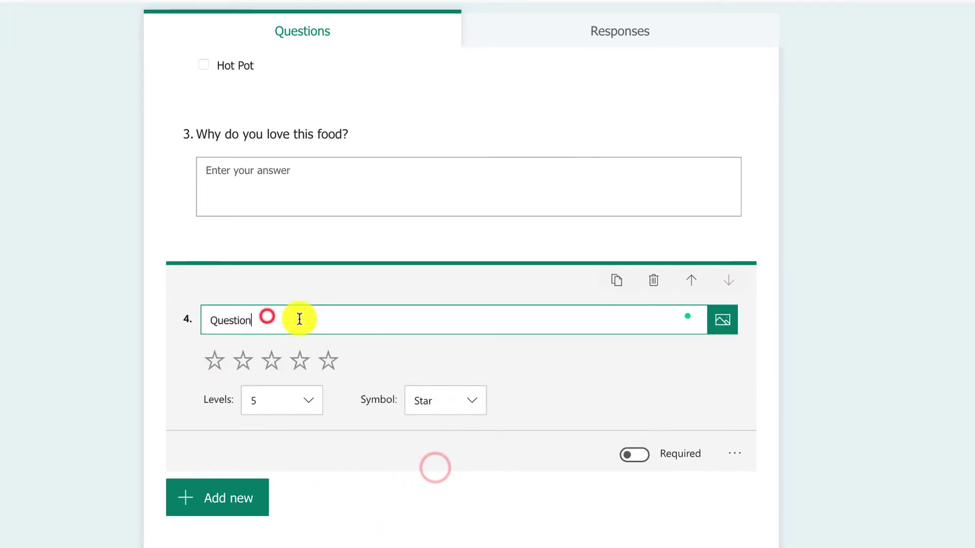
pyautogui.moveTo(299, 318); pyautogui.dragTo(141, 314)
pyautogui.write('How do you rate the food')
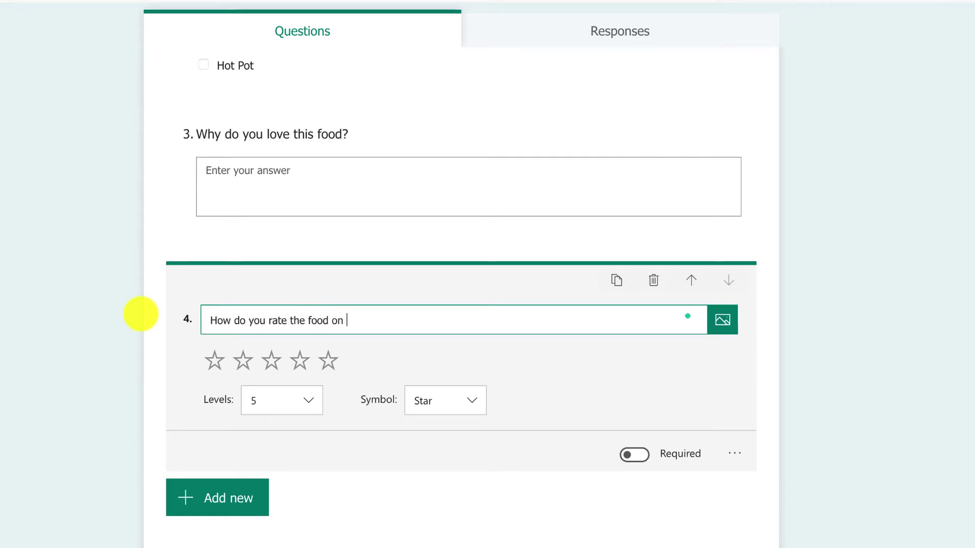
pyautogui.write(' on Lbioro Campus?')
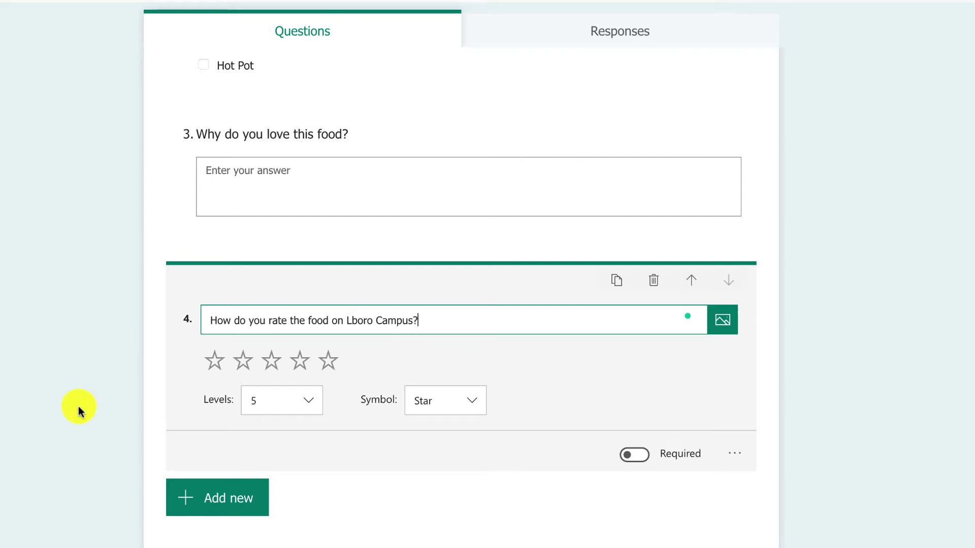
pyautogui.click(317, 362)
pyautogui.click(309, 400)
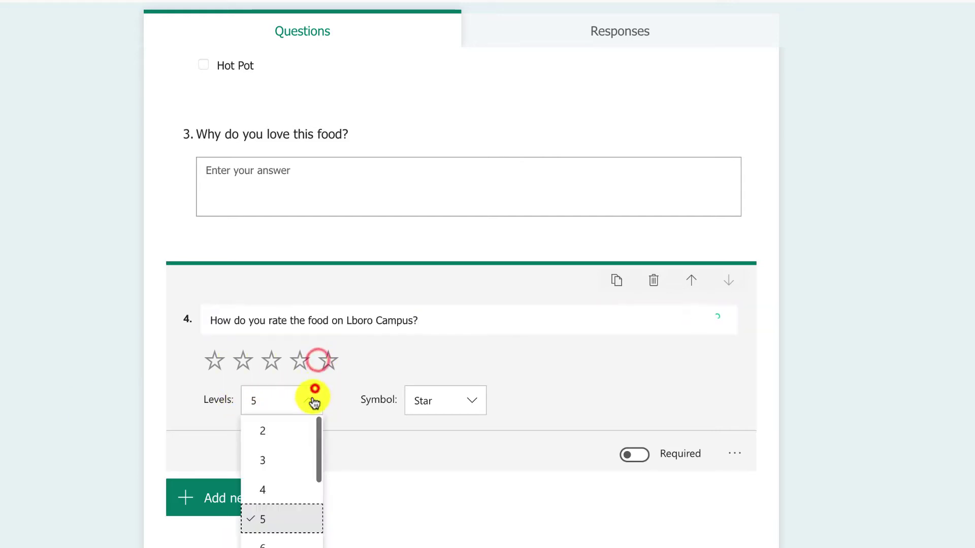
pyautogui.moveTo(320, 451); pyautogui.dragTo(320, 522)
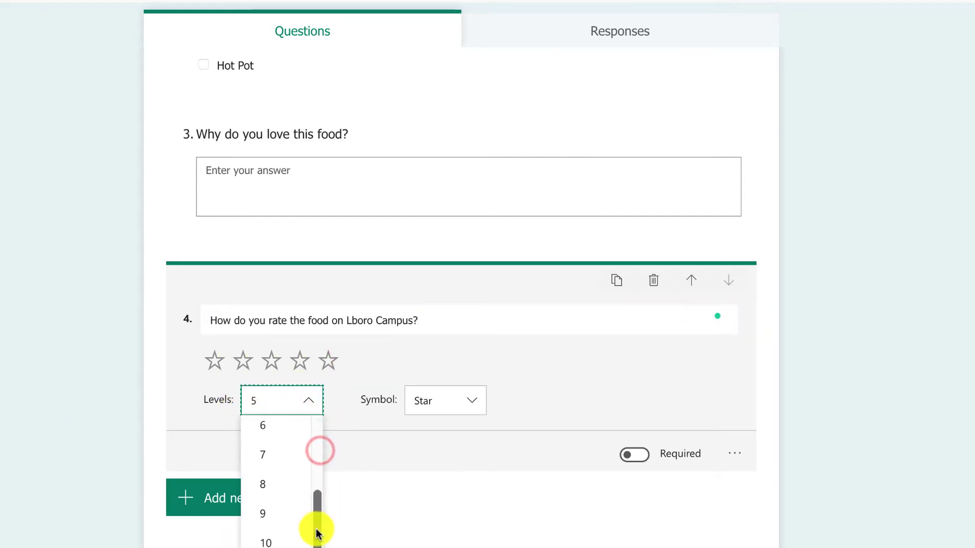
pyautogui.click(383, 360)
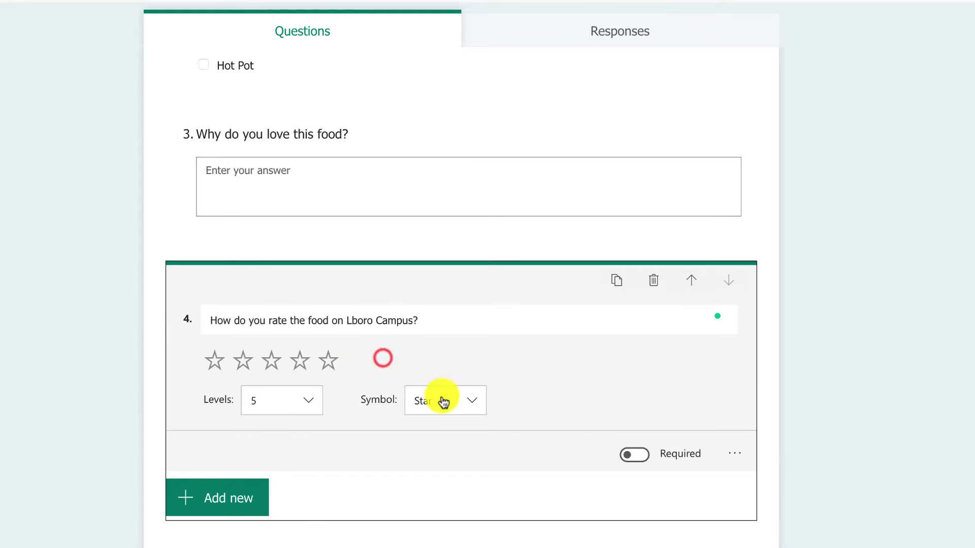
pyautogui.click(636, 456)
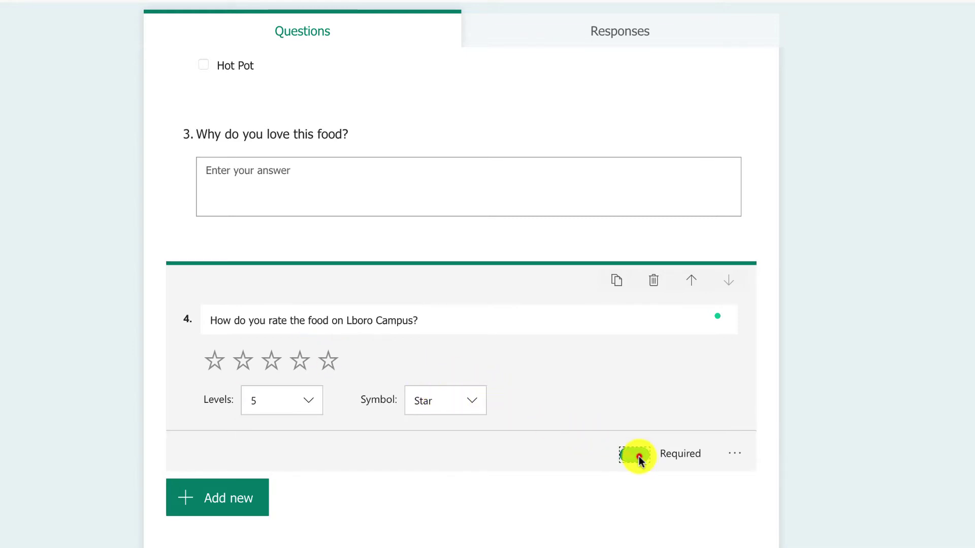
pyautogui.click(533, 345)
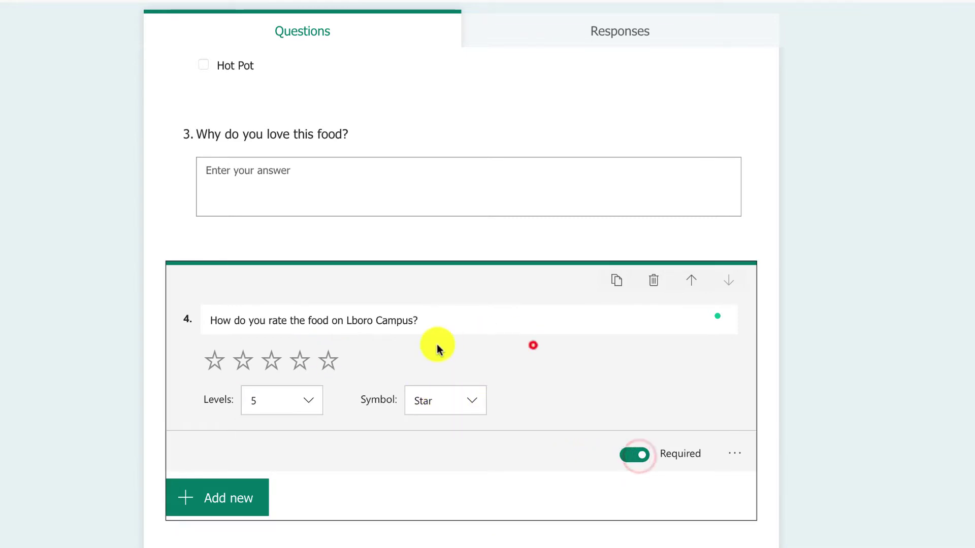
pyautogui.click(233, 498)
pyautogui.scroll(-1, 356, 406)
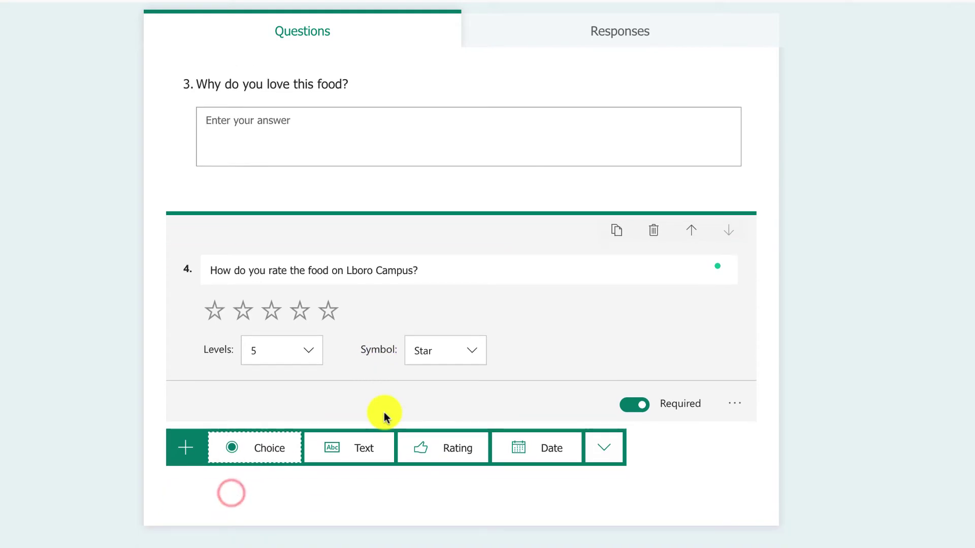
# - Add Likert question 5 with statements 'I love ice cream' and 'I hate dairy'
pyautogui.click(596, 453)
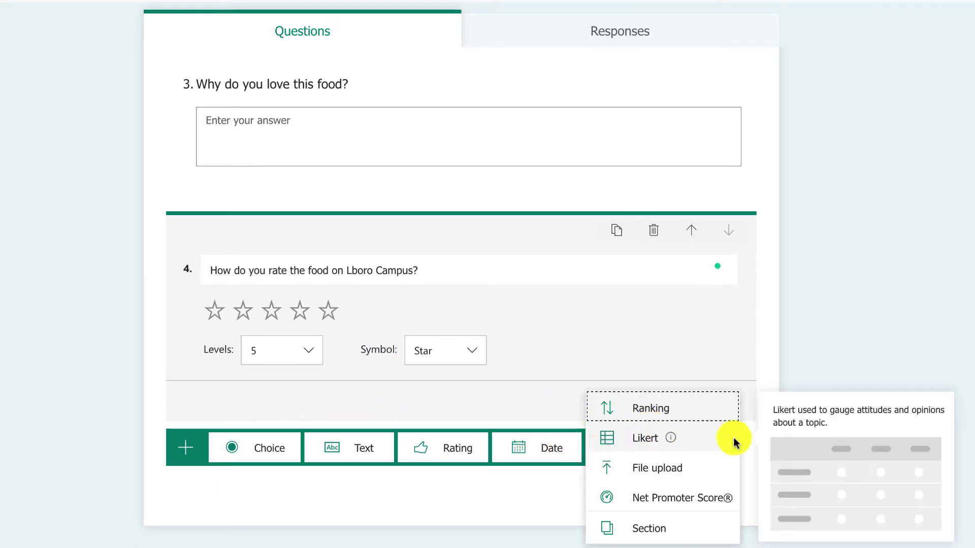
pyautogui.click(664, 437)
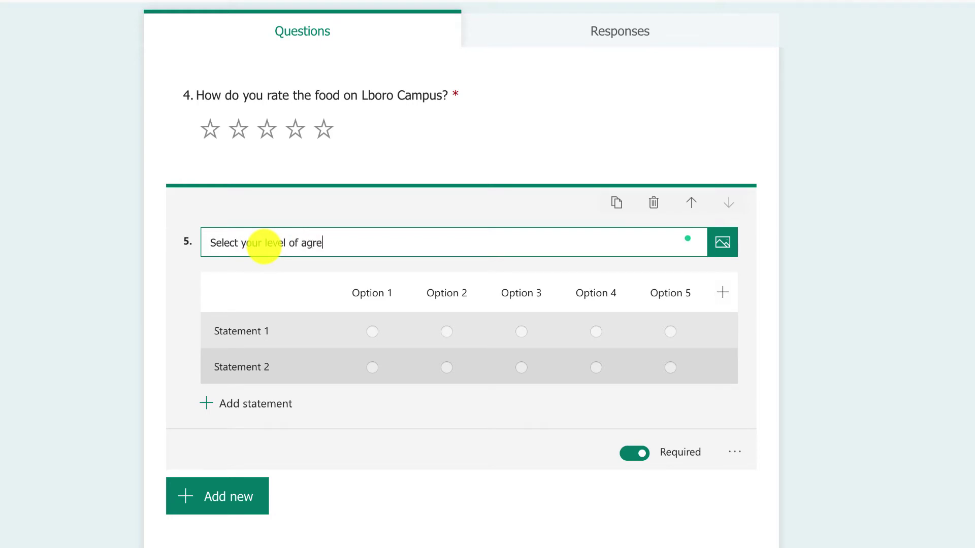
pyautogui.click(287, 326)
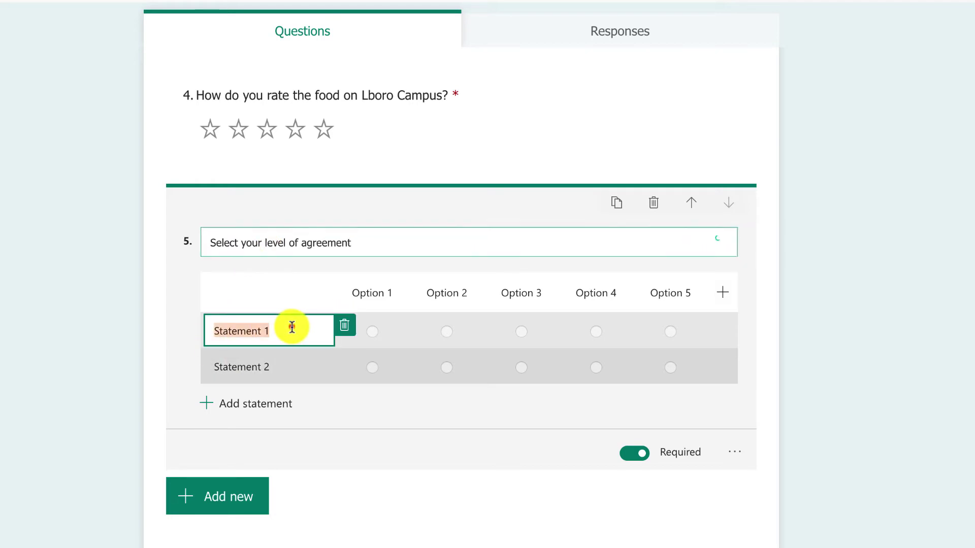
pyautogui.write('I love')
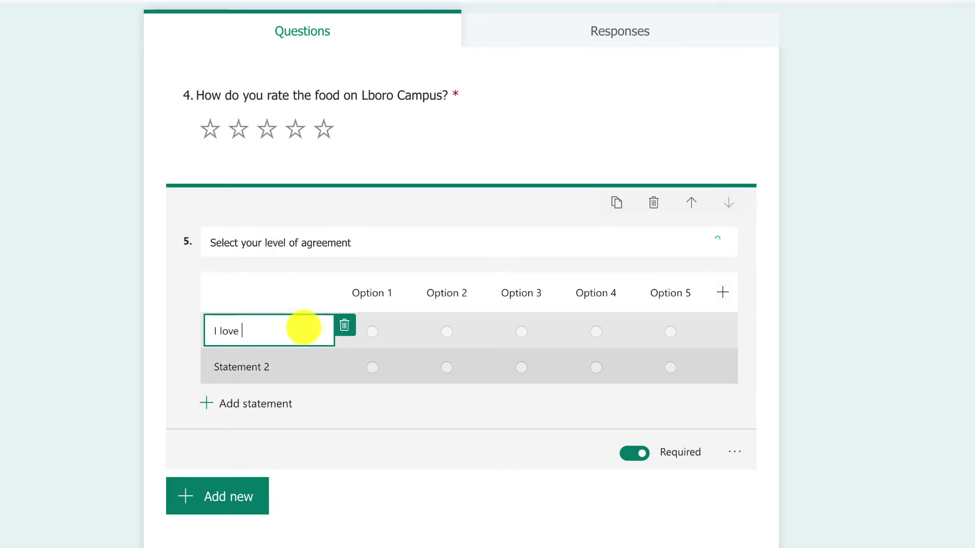
pyautogui.write(' ice cream')
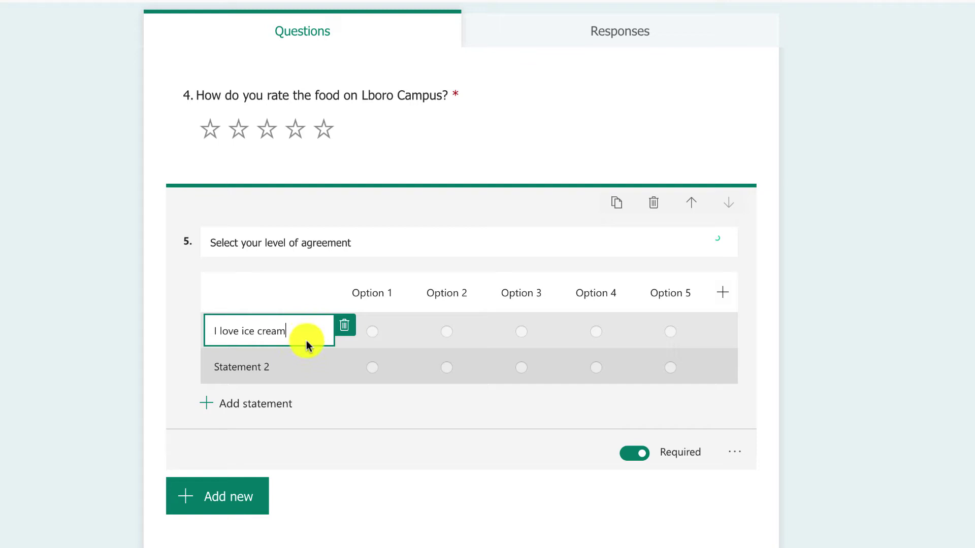
pyautogui.click(302, 362)
pyautogui.write('I hate dairy')
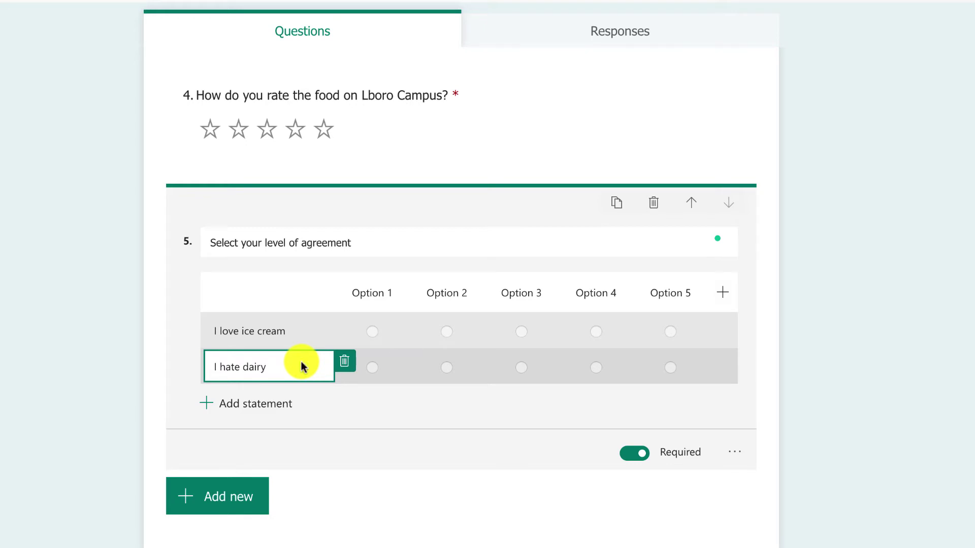
# - Label the five columns Strongly Disagree, Disagree, Neutral, Agree and Strongly agree
pyautogui.click(376, 294)
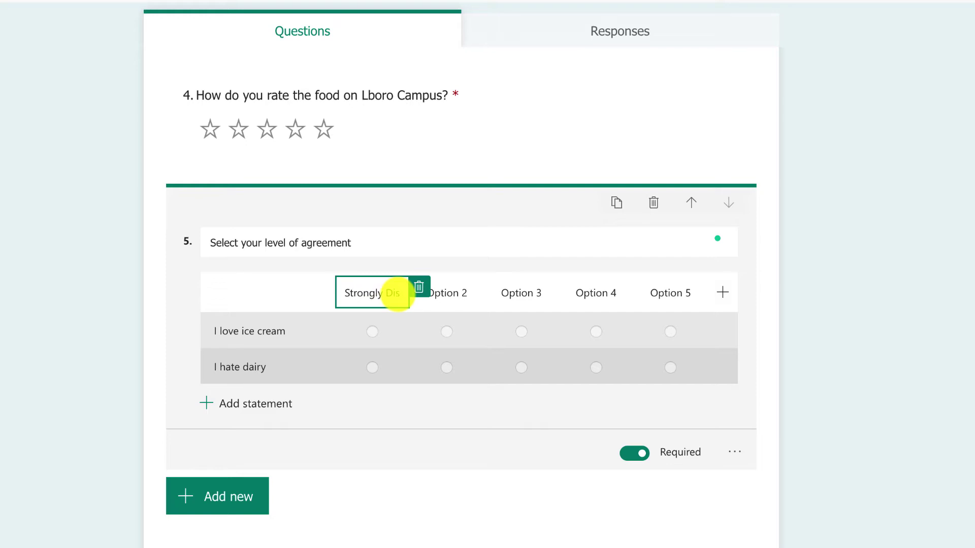
pyautogui.write('Strongly Disagree')
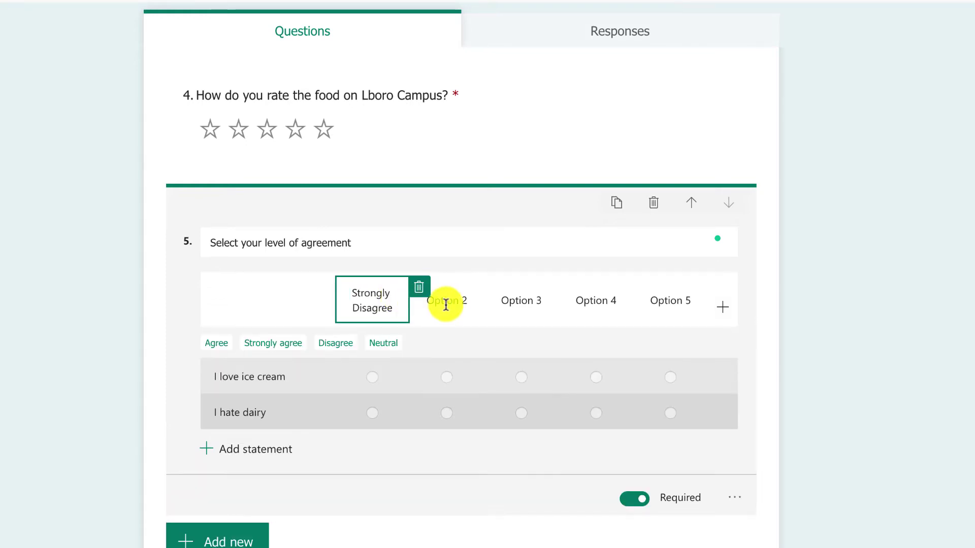
pyautogui.click(447, 302)
pyautogui.click(325, 345)
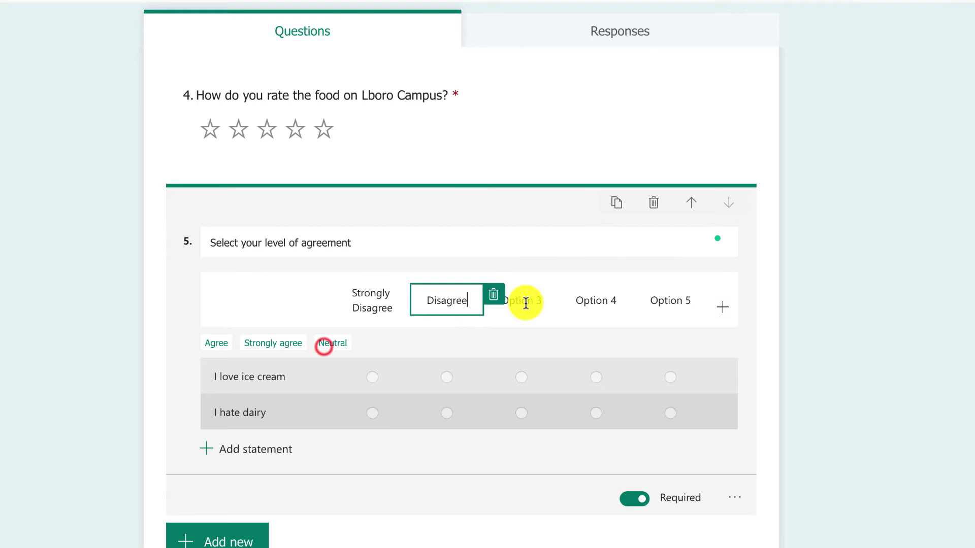
pyautogui.click(521, 302)
pyautogui.click(329, 344)
pyautogui.click(592, 304)
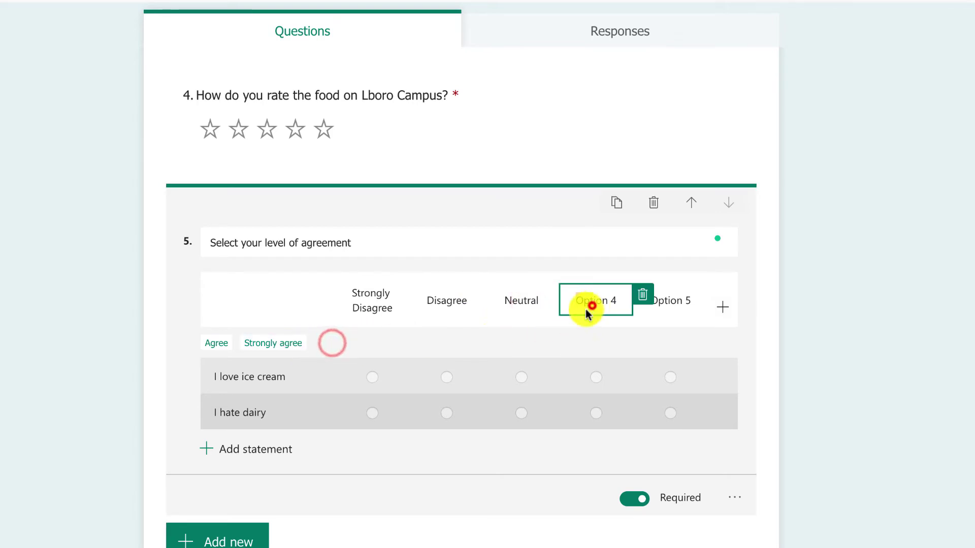
pyautogui.click(221, 344)
pyautogui.click(678, 303)
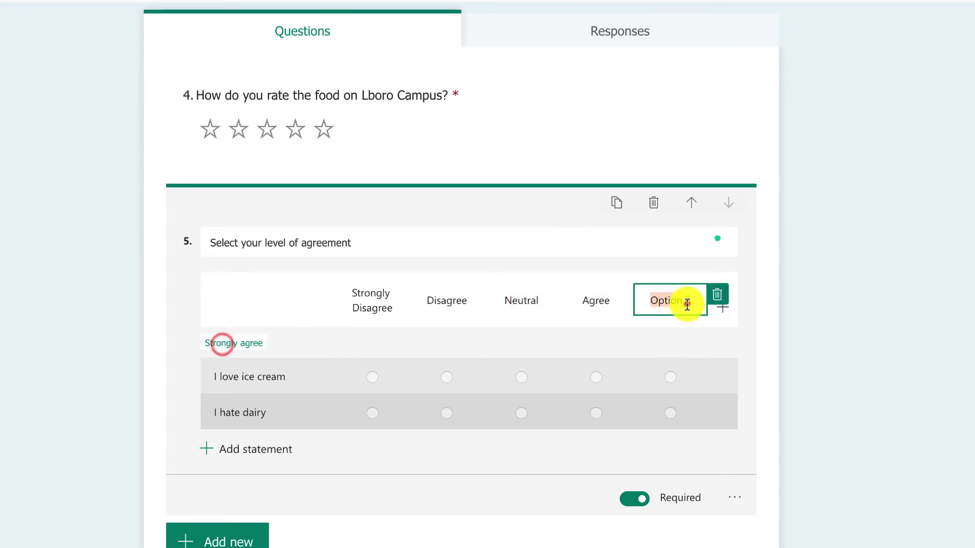
pyautogui.click(245, 344)
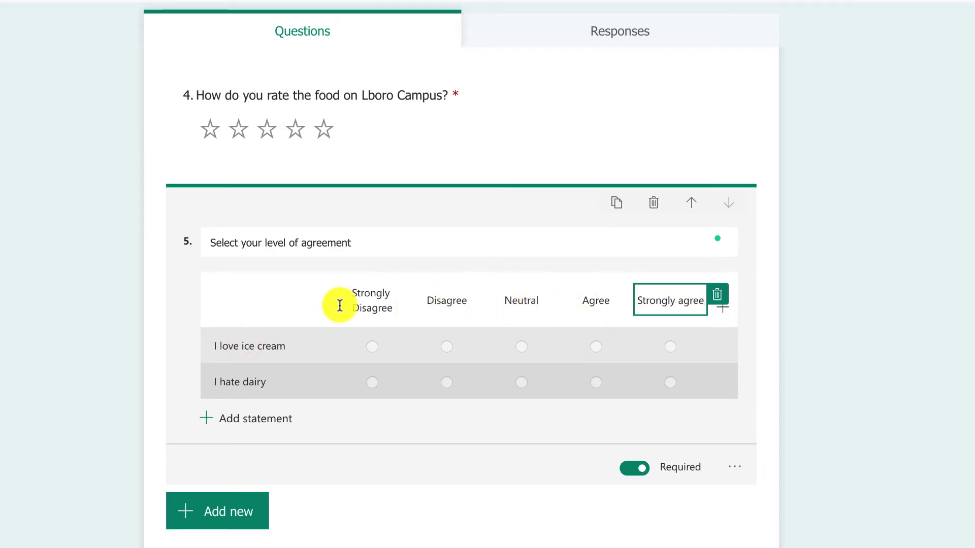
pyautogui.click(774, 283)
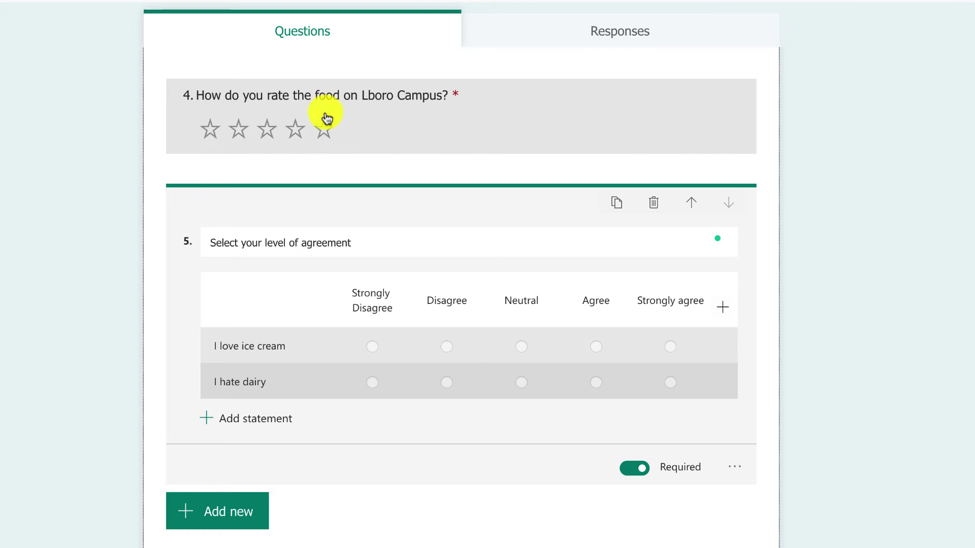
# - Change question 4's rating symbol from stars to numbers, keeping 5 levels
pyautogui.click(380, 109)
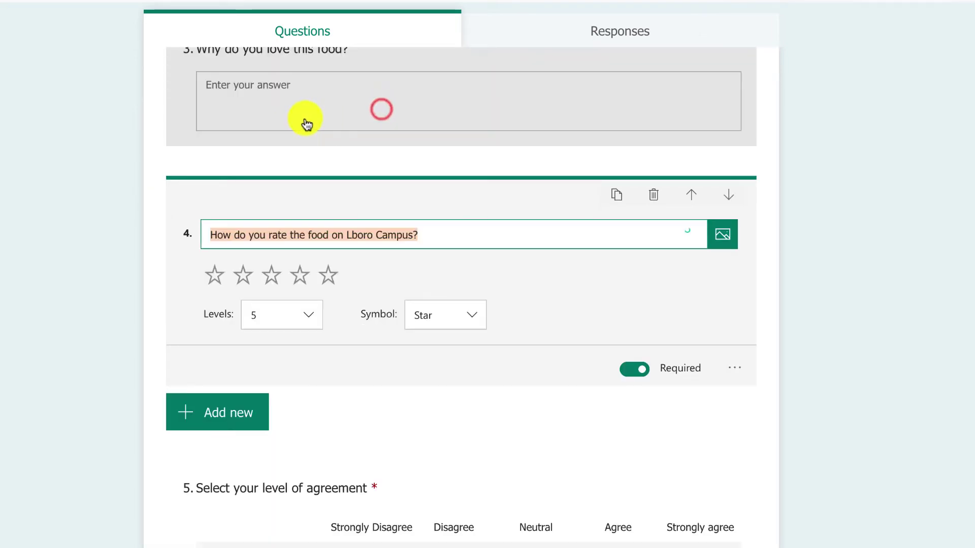
pyautogui.click(439, 323)
pyautogui.click(433, 344)
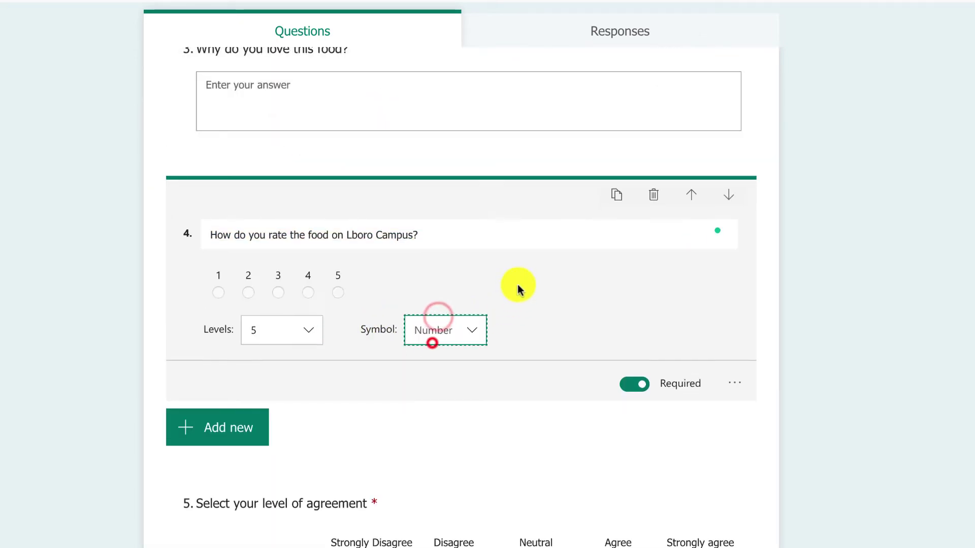
pyautogui.click(518, 284)
pyautogui.scroll(-3, 381, 261)
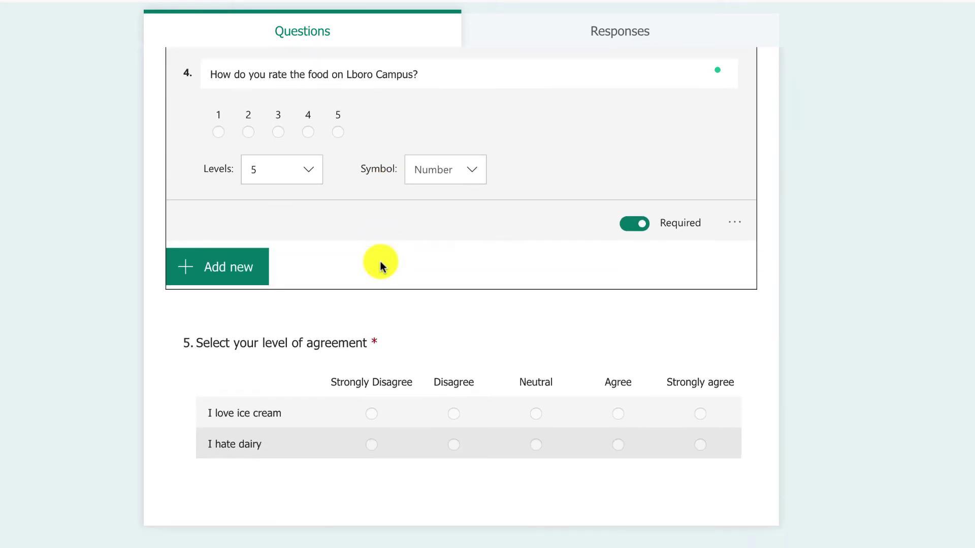
pyautogui.scroll(1, 390, 388)
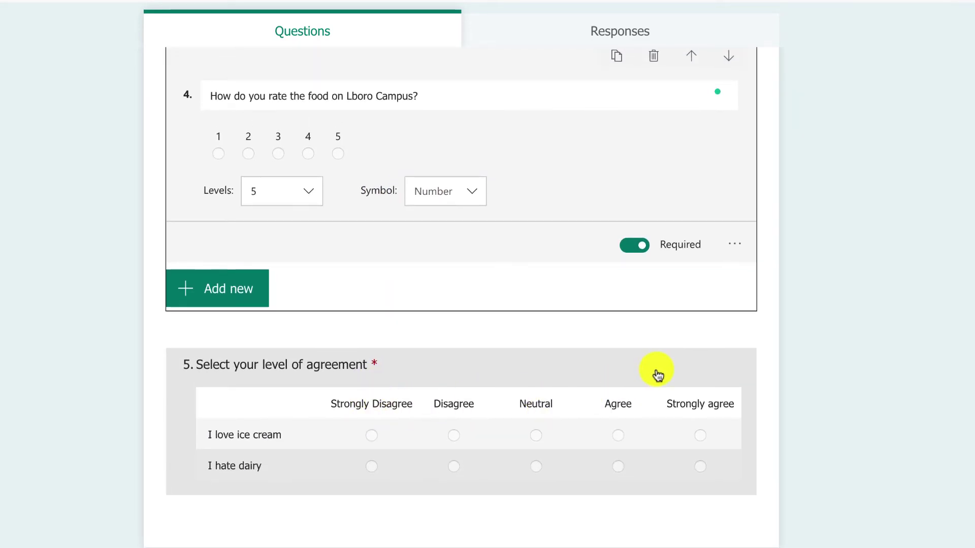
pyautogui.scroll(-1, 657, 374)
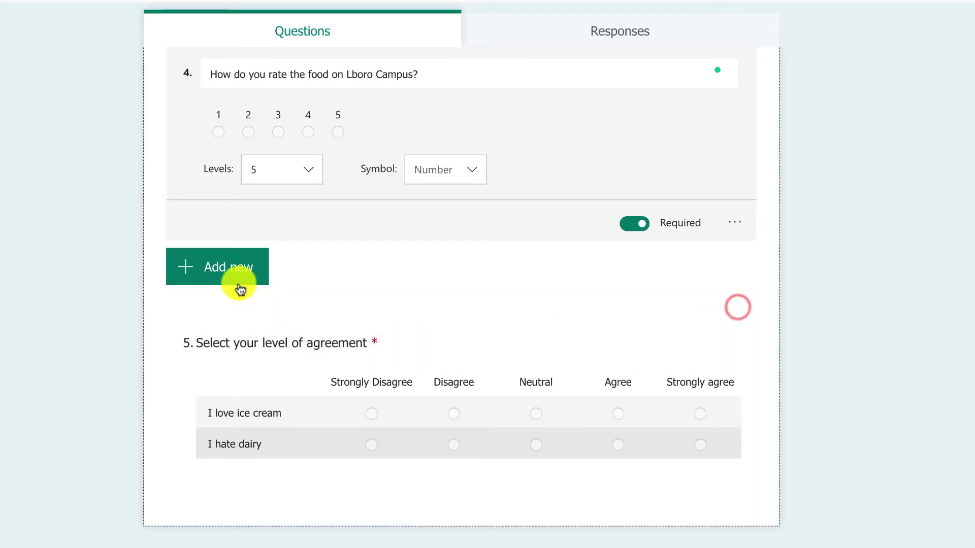
# - Add a required Date question titled 'When did you last eat ice cream'
pyautogui.click(229, 270)
pyautogui.click(589, 271)
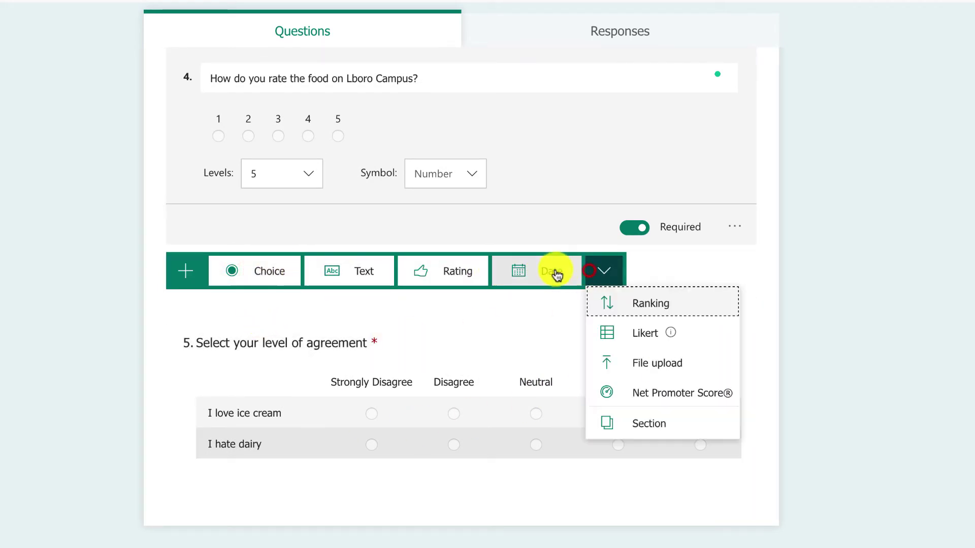
pyautogui.click(553, 275)
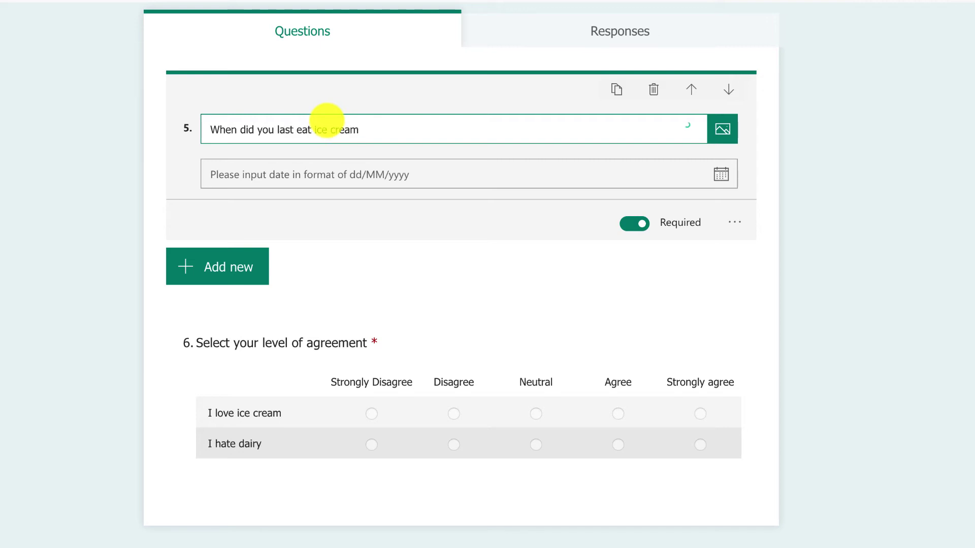
pyautogui.click(297, 173)
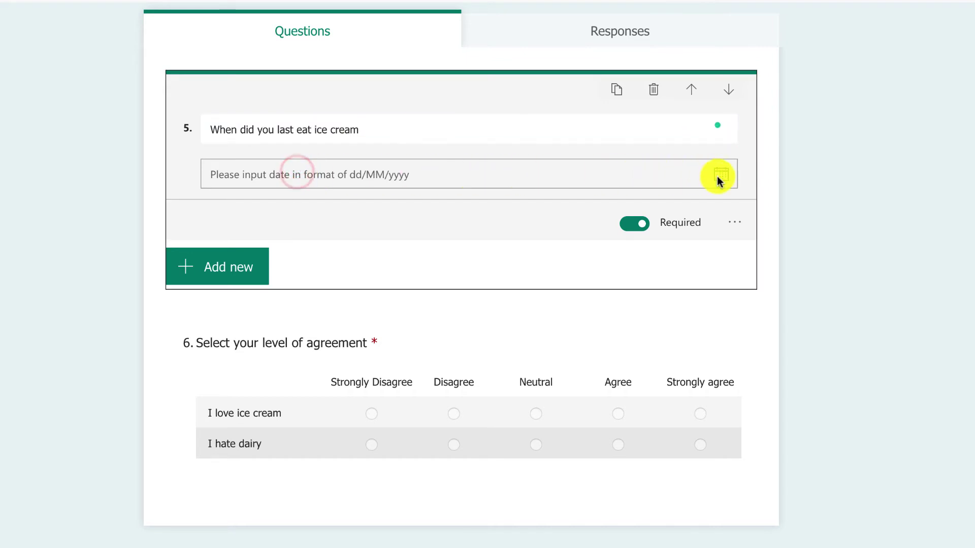
# - Add a Net Promoter Score question as question 6
pyautogui.click(221, 279)
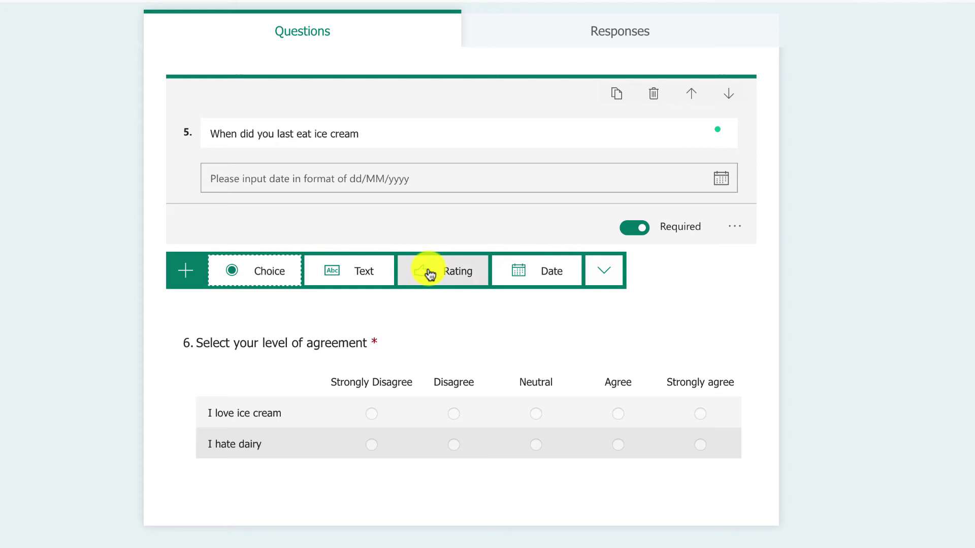
pyautogui.click(604, 272)
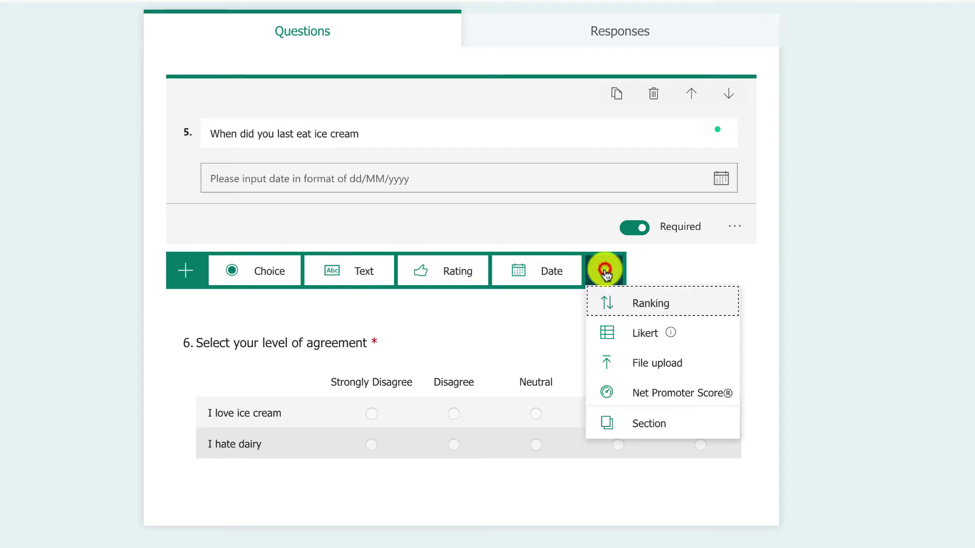
pyautogui.click(671, 390)
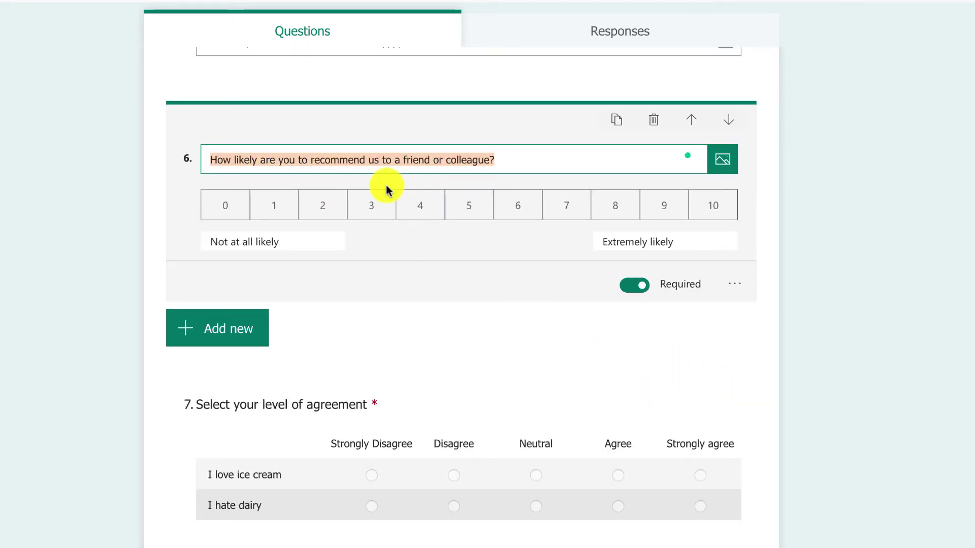
pyautogui.scroll(2, 330, 219)
pyautogui.scroll(-1, 337, 219)
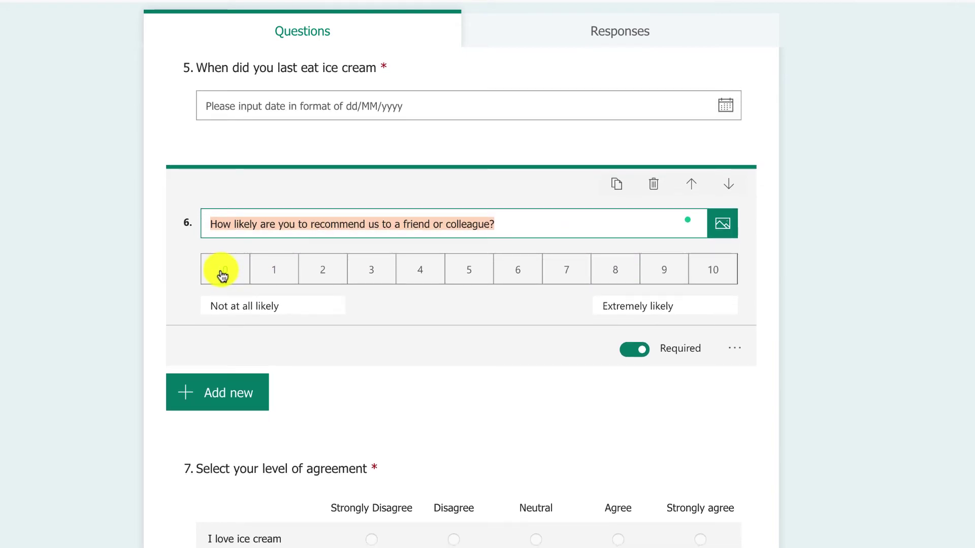
# - Reword question 6 to ask about recommending the Lboro campus food
pyautogui.click(177, 276)
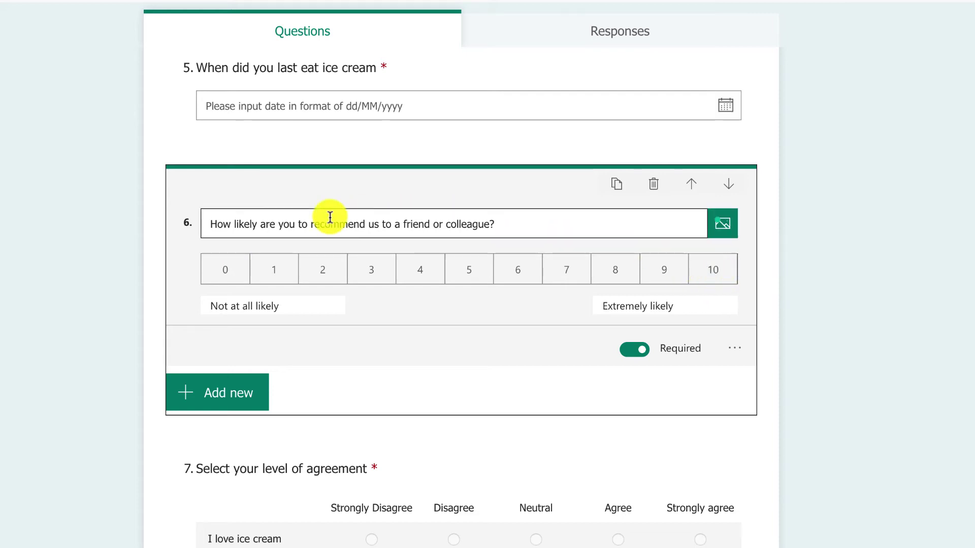
pyautogui.click(373, 223)
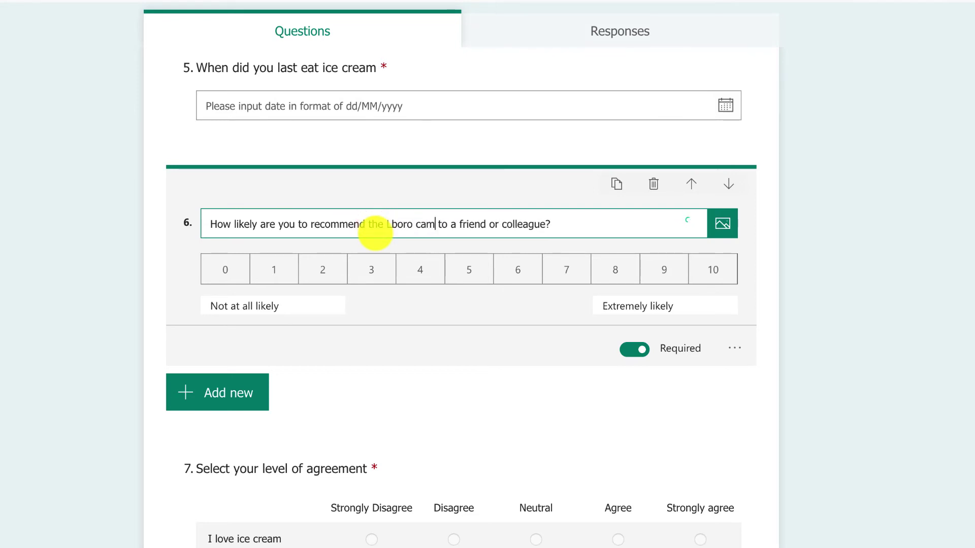
pyautogui.write('pus food')
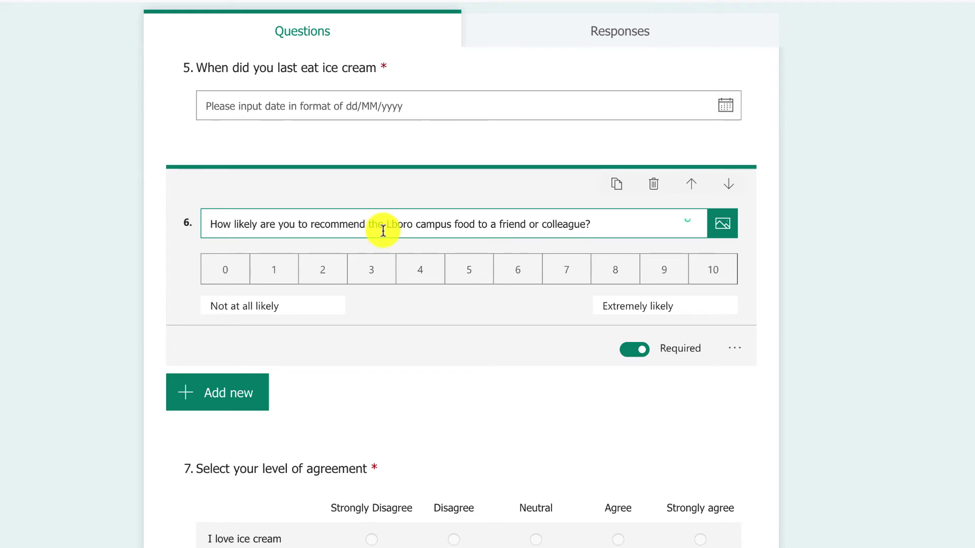
pyautogui.click(752, 270)
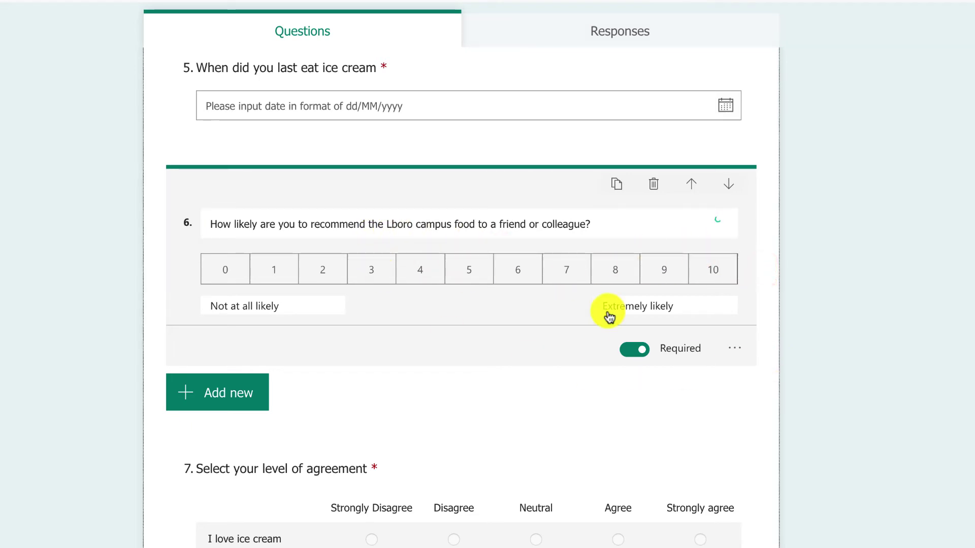
pyautogui.click(251, 373)
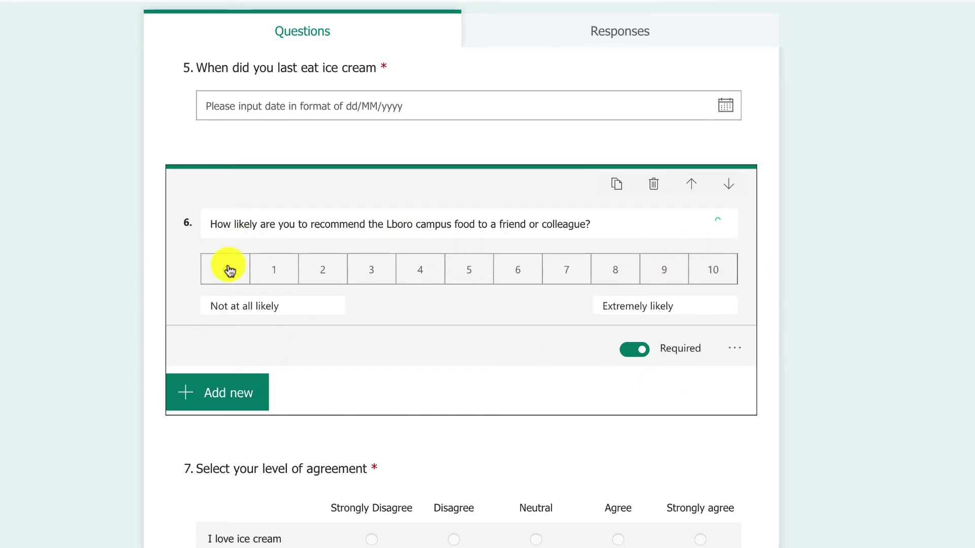
pyautogui.click(183, 389)
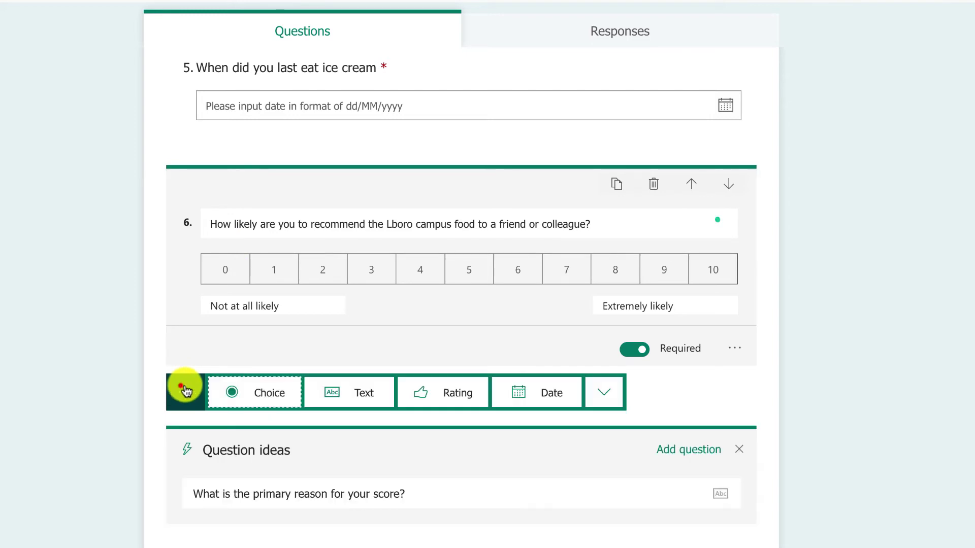
# - Add a File upload question 7, accepting the SharePoint folder notice
pyautogui.click(598, 394)
pyautogui.scroll(-1, 633, 394)
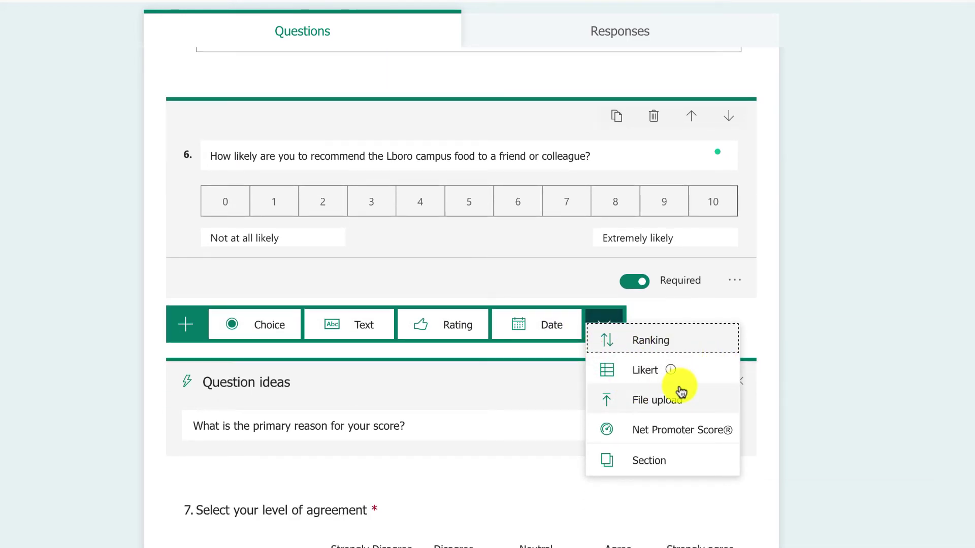
pyautogui.click(644, 389)
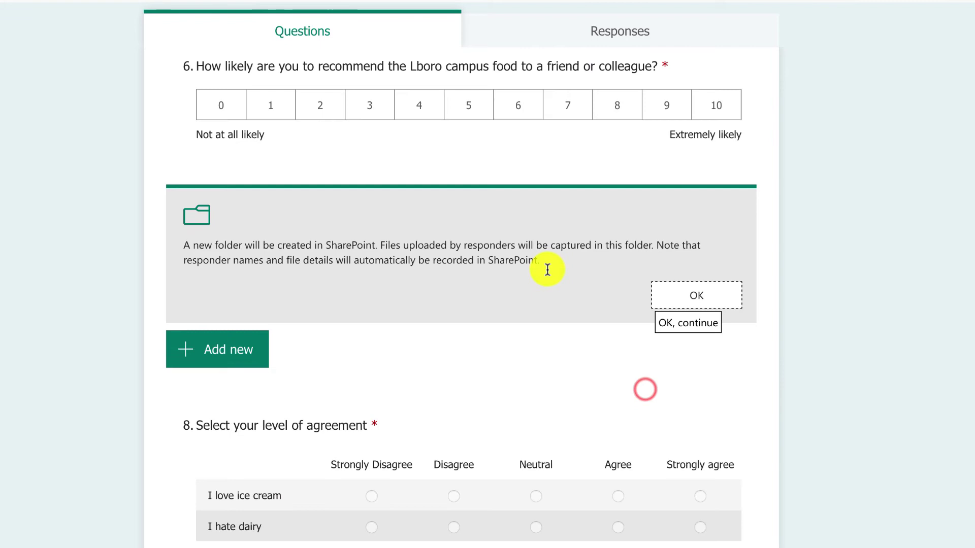
pyautogui.click(688, 298)
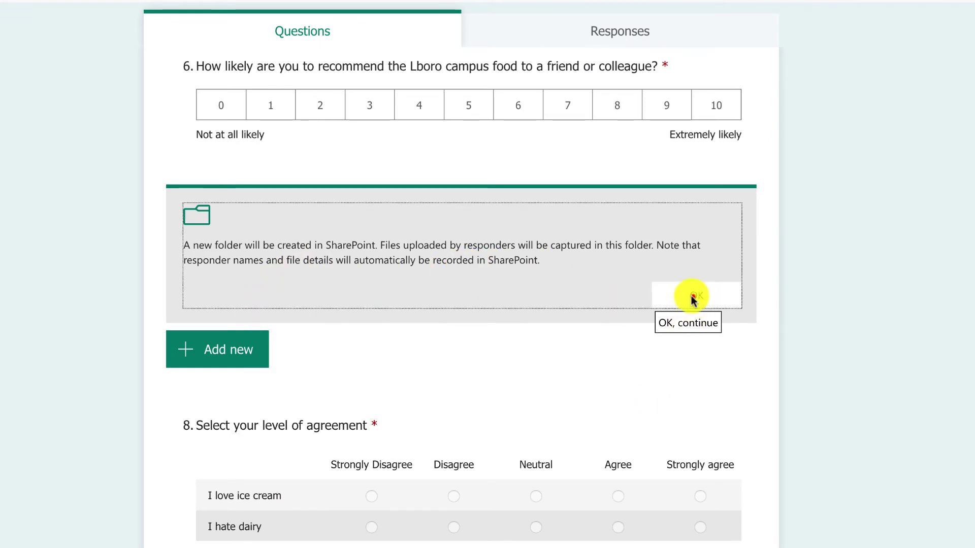
pyautogui.click(453, 405)
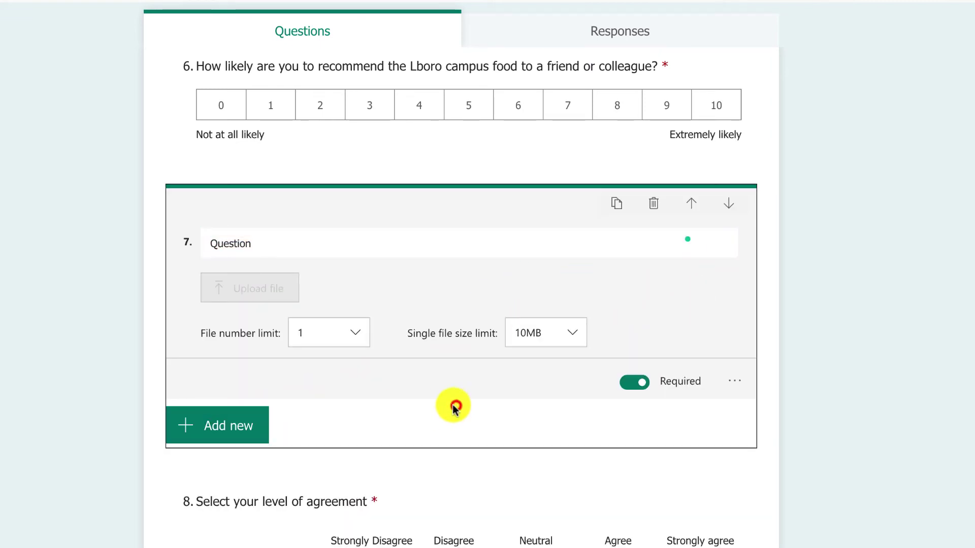
# - Start inserting an image into question 7, uploading from the computer
pyautogui.click(269, 245)
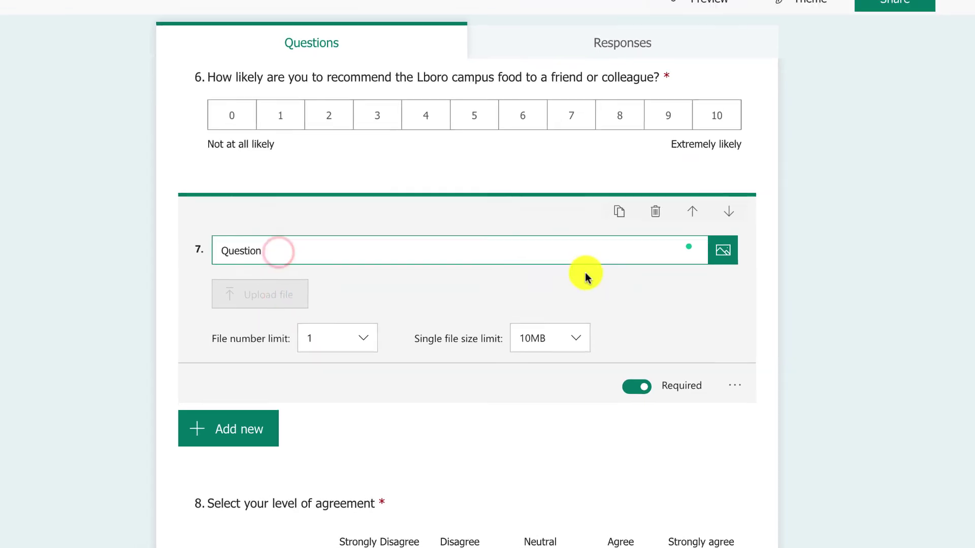
pyautogui.click(723, 243)
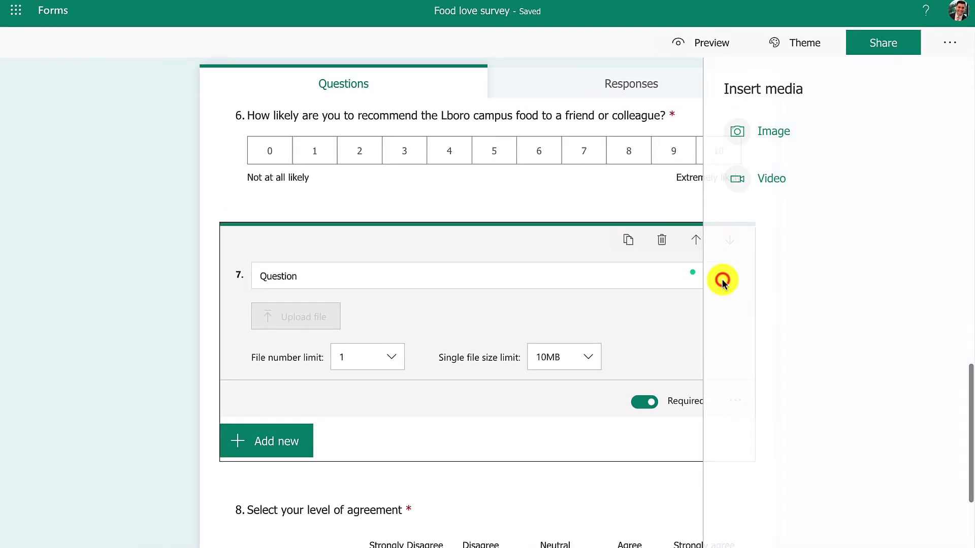
pyautogui.click(770, 128)
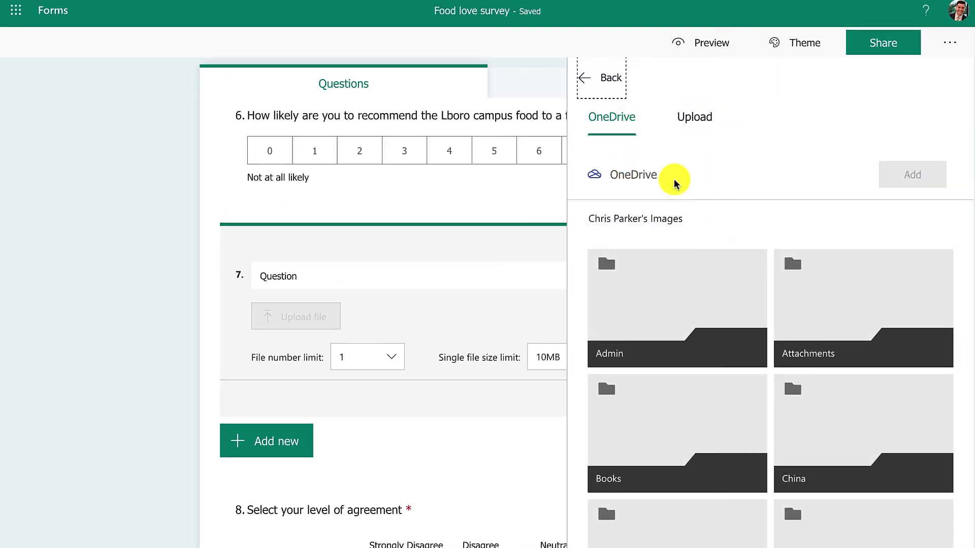
pyautogui.click(691, 117)
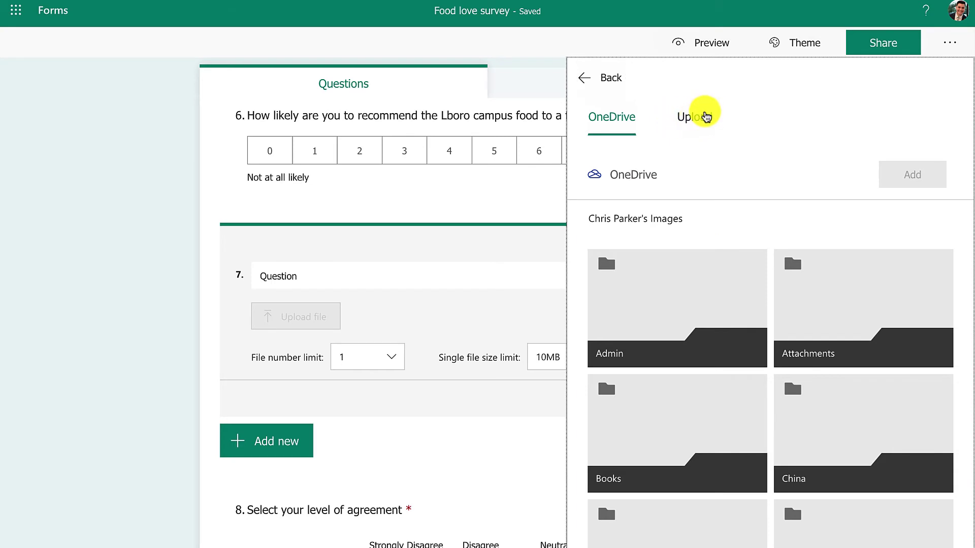
pyautogui.click(697, 117)
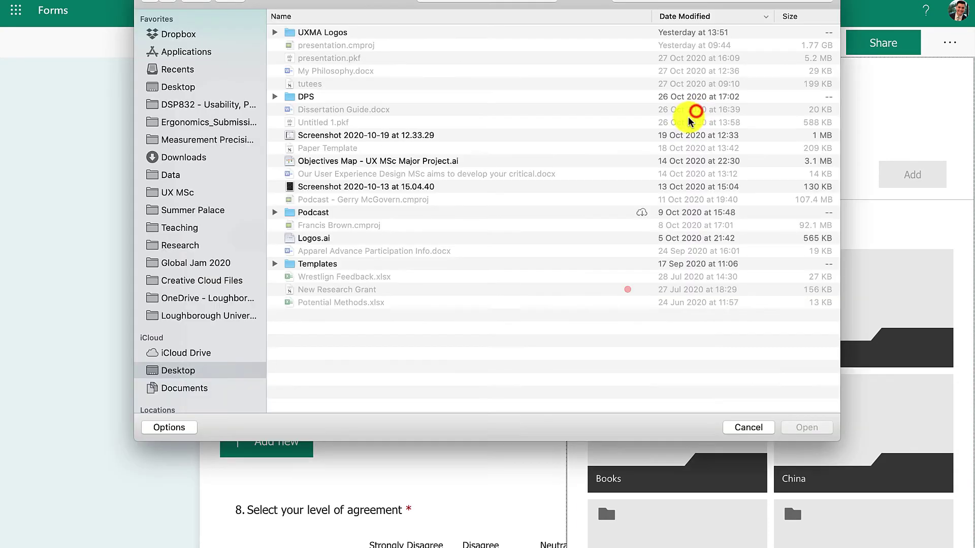
pyautogui.click(189, 157)
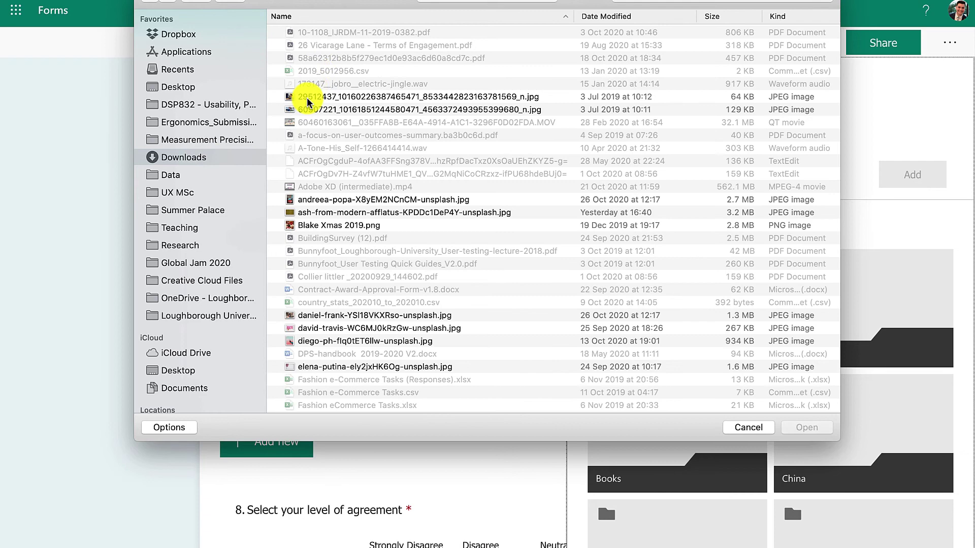
pyautogui.click(218, 5)
pyautogui.click(209, 41)
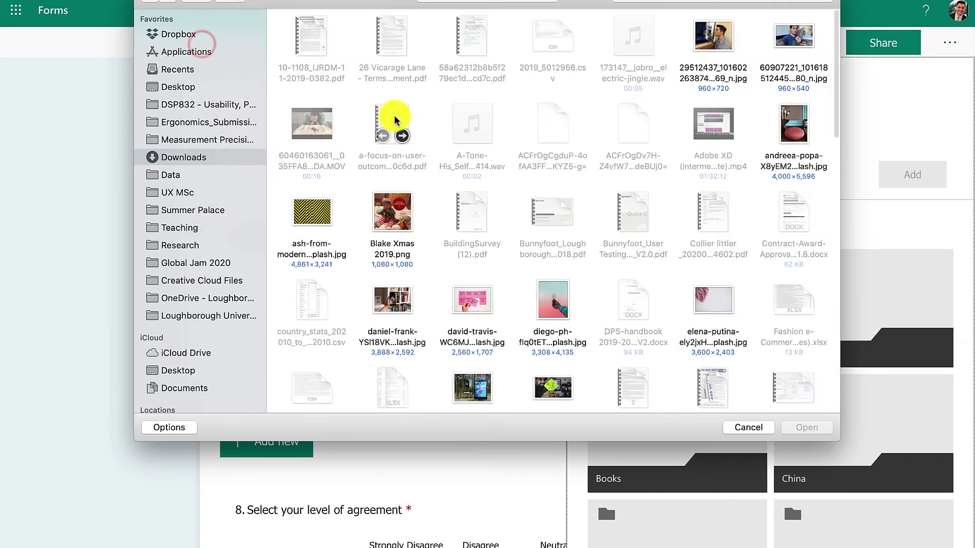
pyautogui.scroll(-3, 504, 192)
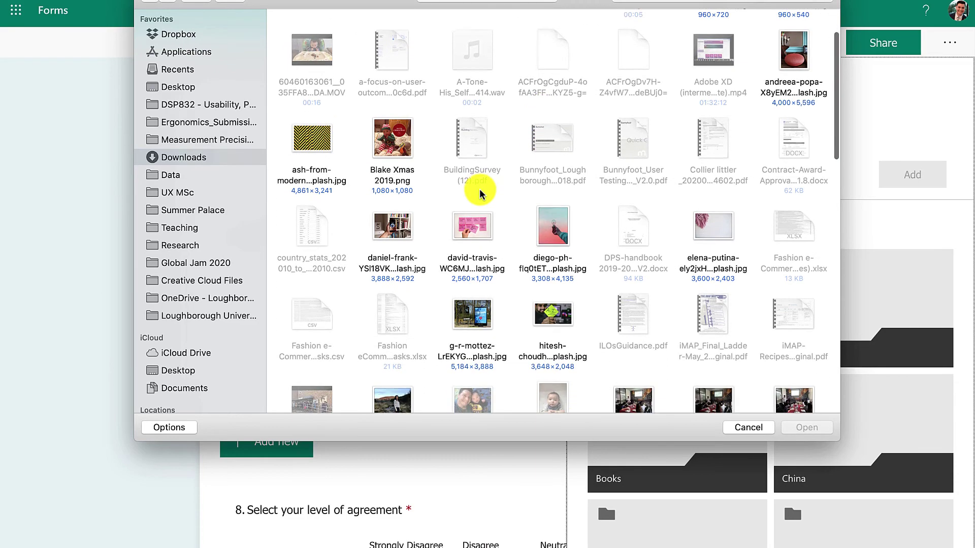
pyautogui.scroll(-15, 480, 193)
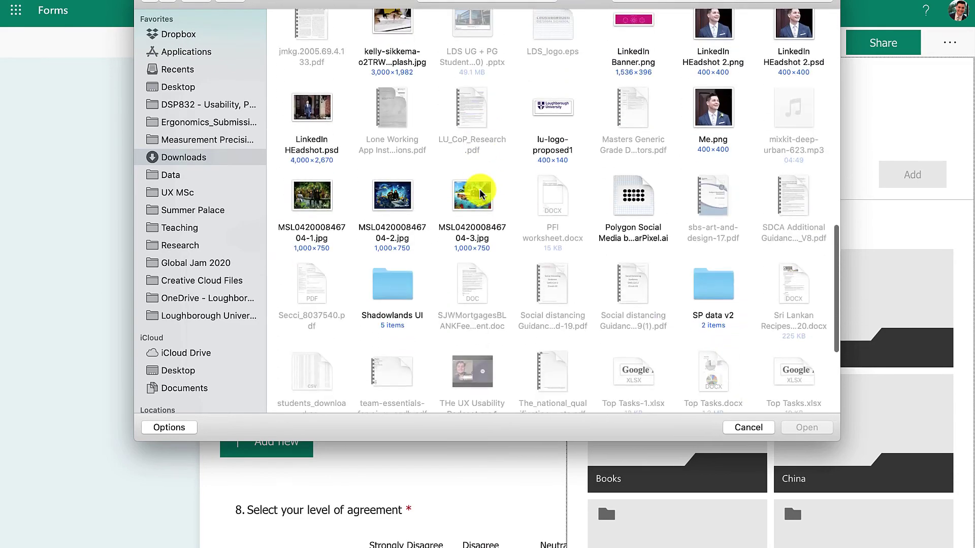
pyautogui.scroll(-8, 479, 193)
pyautogui.scroll(5, 480, 193)
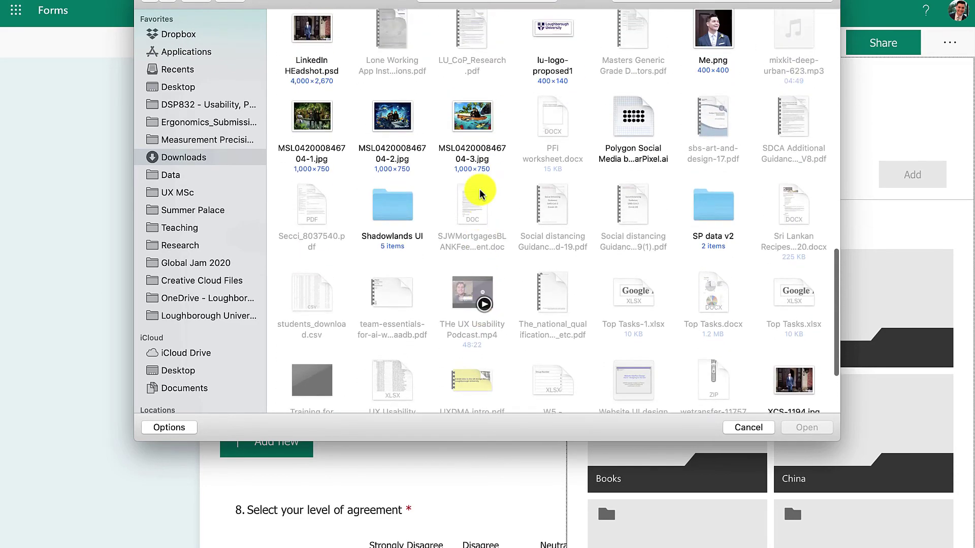
pyautogui.scroll(3, 479, 193)
pyautogui.click(487, 198)
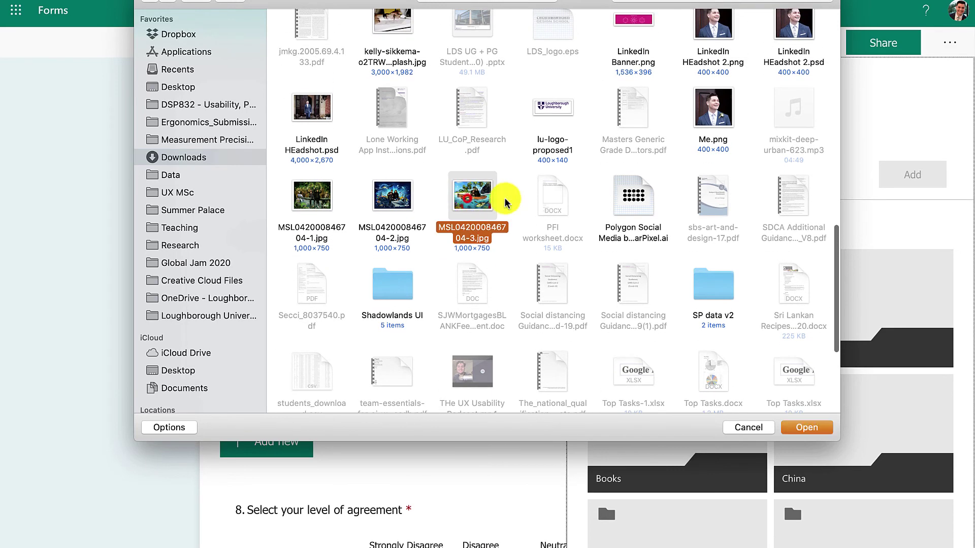
pyautogui.click(806, 427)
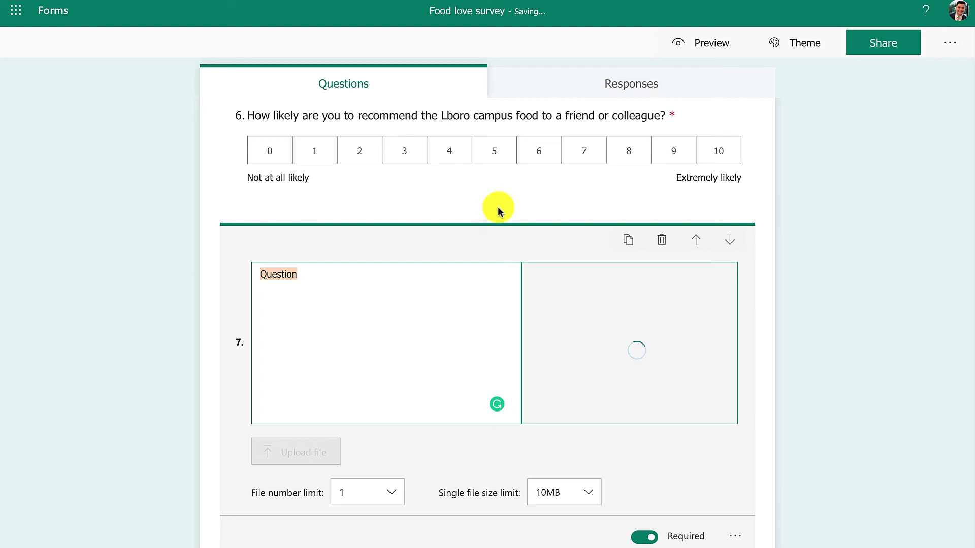
# - Title question 7 'Look at this picture before you answer any questions'
pyautogui.scroll(4, 497, 206)
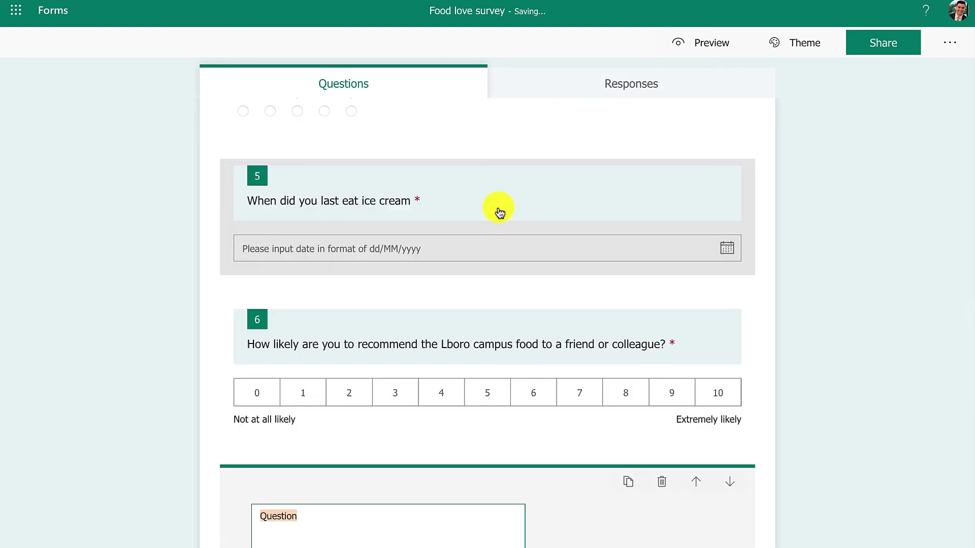
pyautogui.scroll(-5, 460, 417)
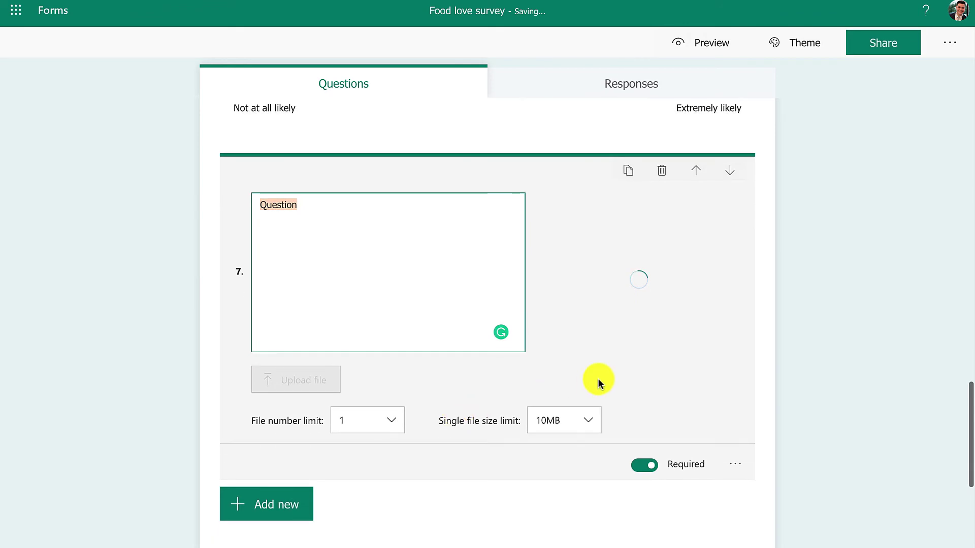
pyautogui.click(338, 235)
pyautogui.click(351, 208)
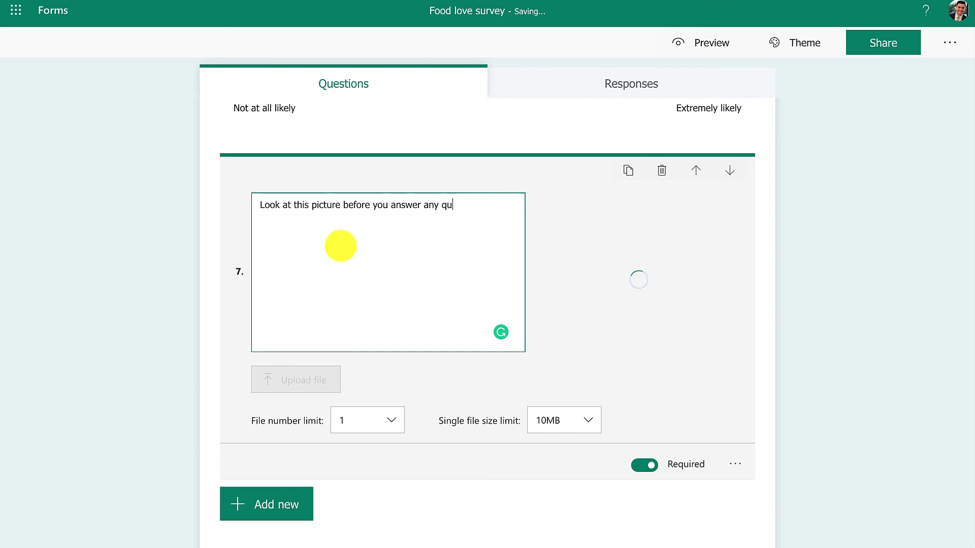
pyautogui.click(682, 344)
# - Turn on the Required toggle for question 7
pyautogui.click(645, 448)
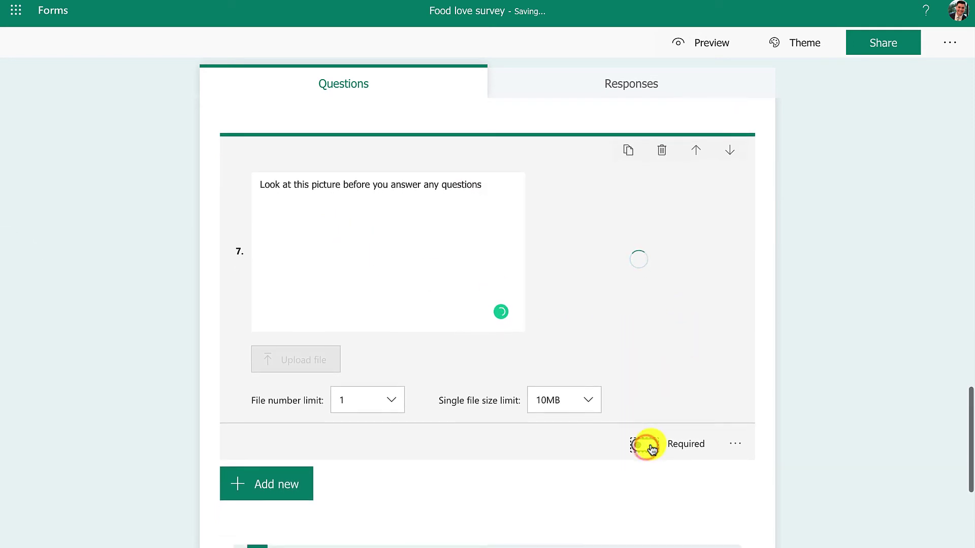
pyautogui.scroll(-2, 490, 431)
pyautogui.scroll(-2, 491, 406)
pyautogui.scroll(4, 491, 406)
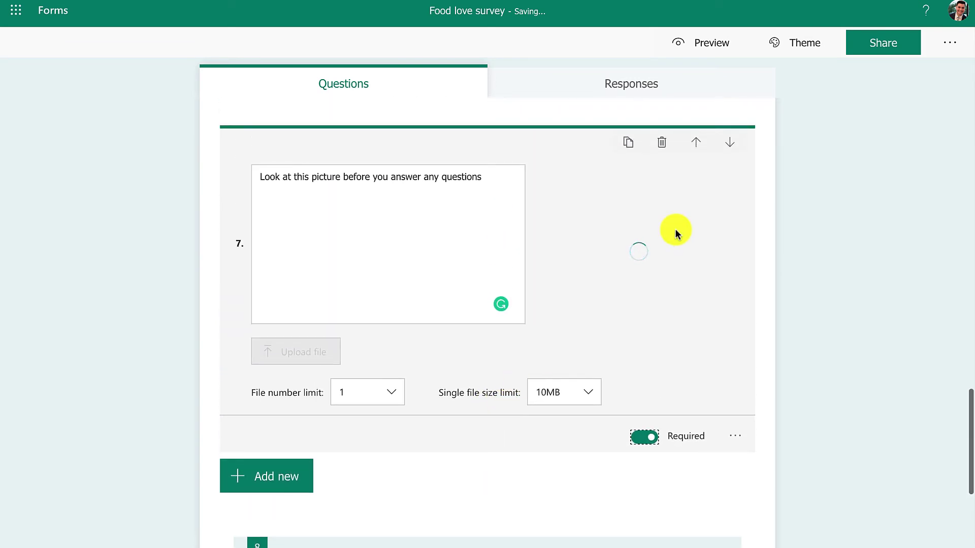
# - After trying several theme tiles, apply the orange home office background theme
pyautogui.click(801, 48)
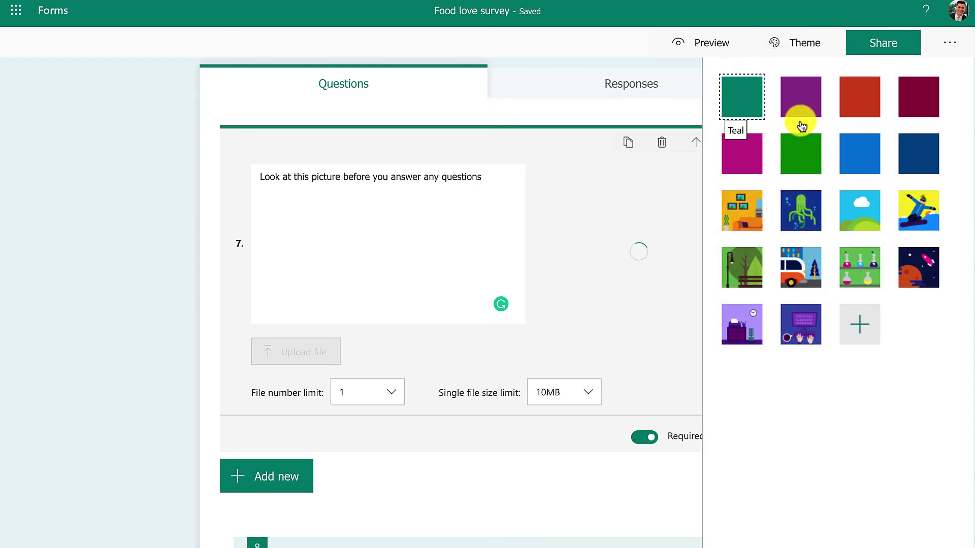
pyautogui.click(739, 336)
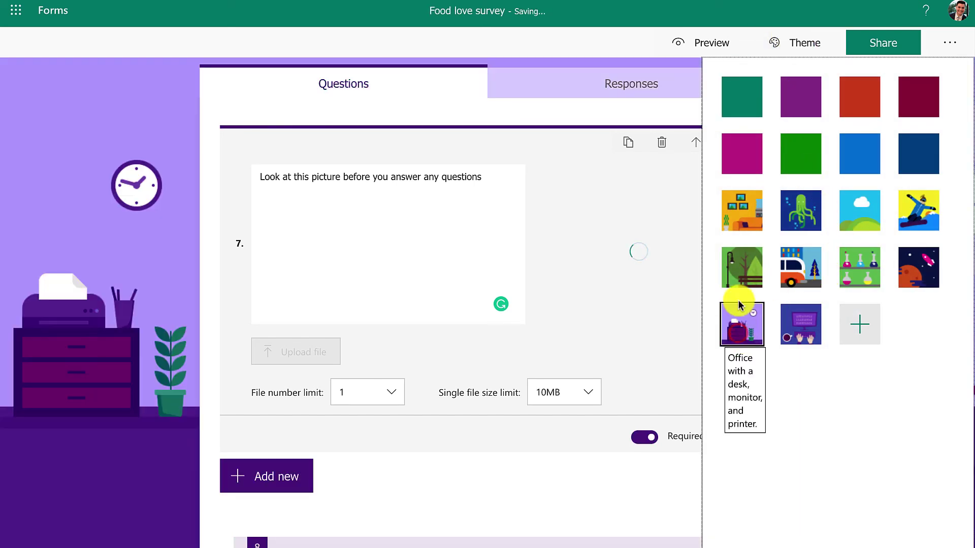
pyautogui.click(739, 277)
pyautogui.click(745, 228)
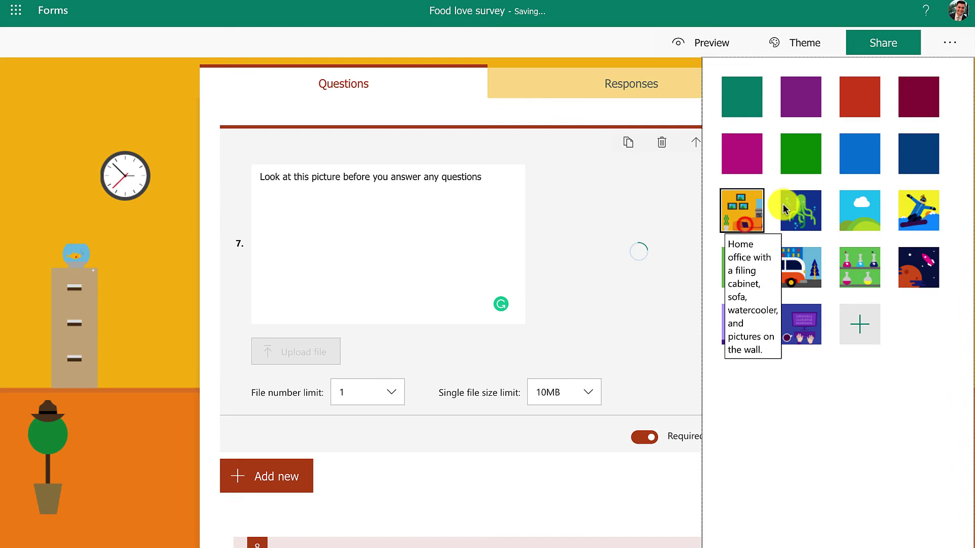
pyautogui.click(801, 210)
pyautogui.click(866, 208)
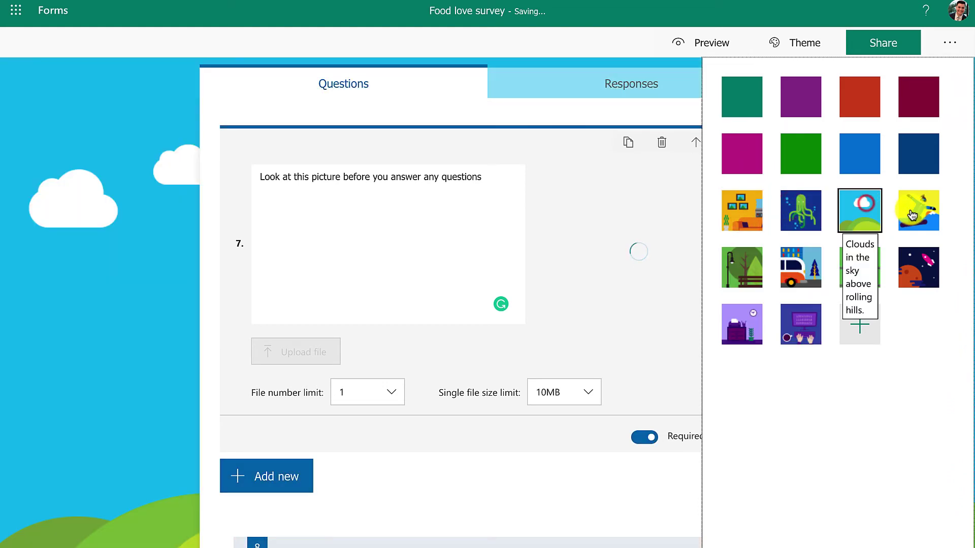
pyautogui.click(918, 208)
pyautogui.click(917, 264)
pyautogui.click(807, 327)
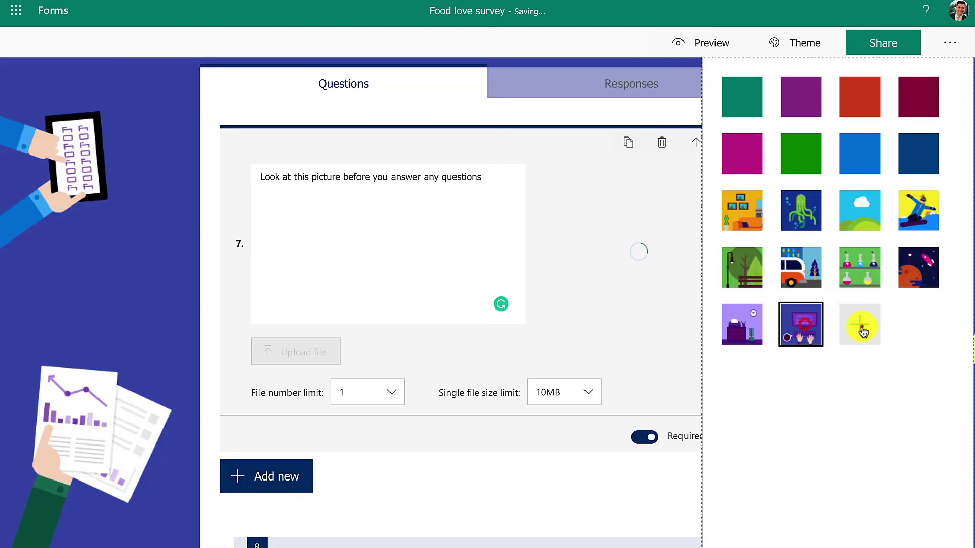
pyautogui.click(859, 325)
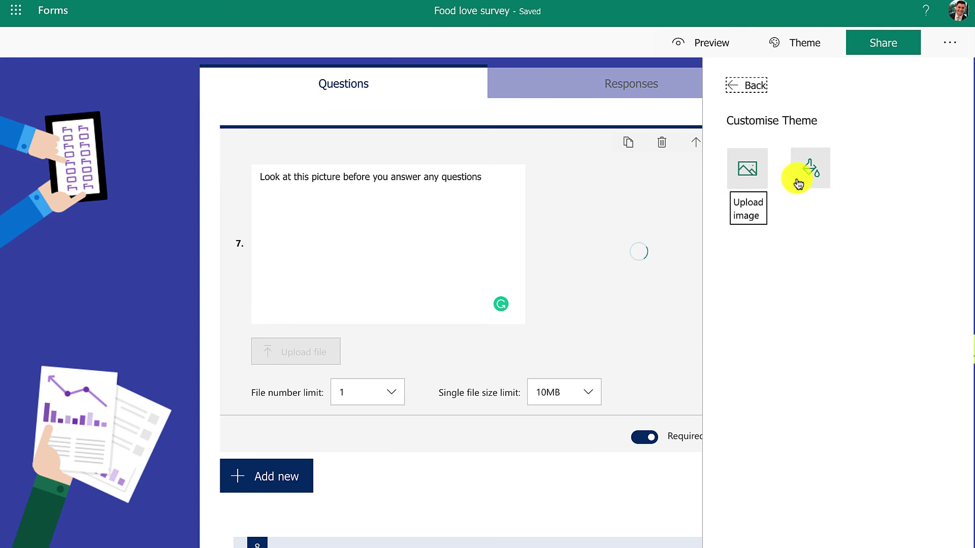
pyautogui.click(732, 88)
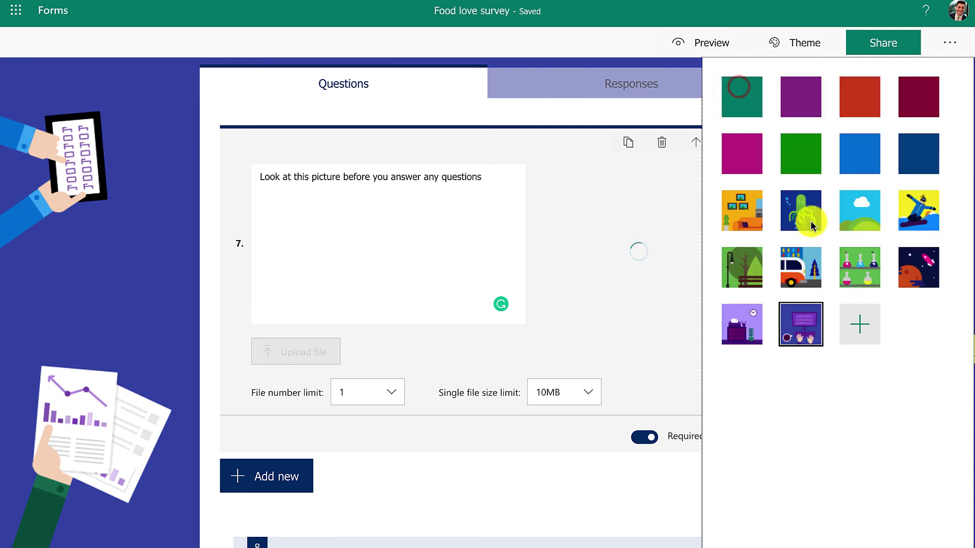
pyautogui.click(747, 212)
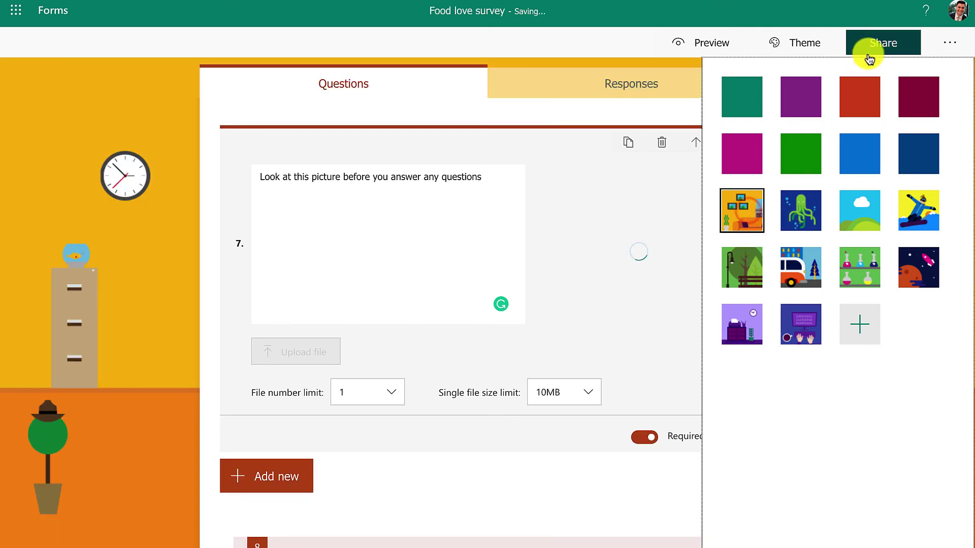
pyautogui.click(798, 44)
# - Preview the survey and open its title in Immersive Reader
pyautogui.click(820, 138)
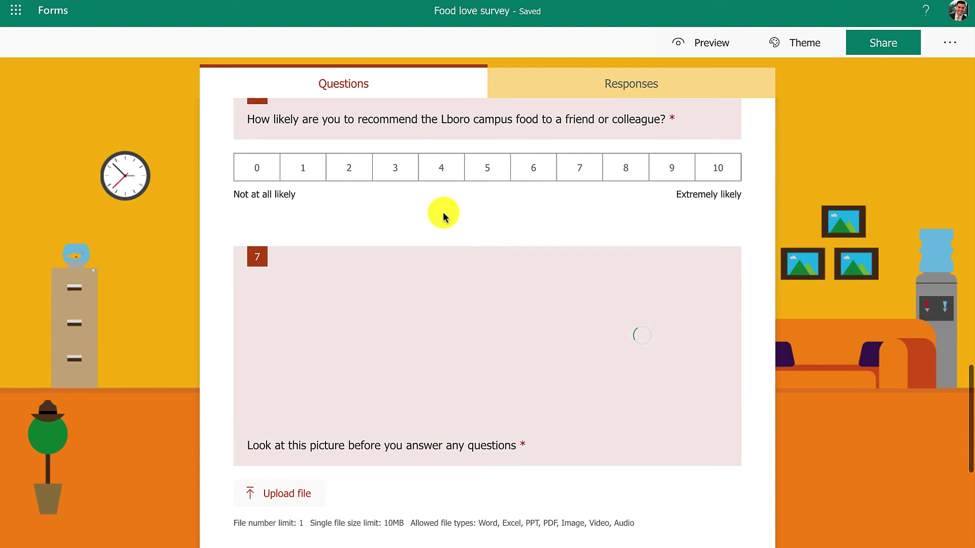
pyautogui.scroll(20, 493, 303)
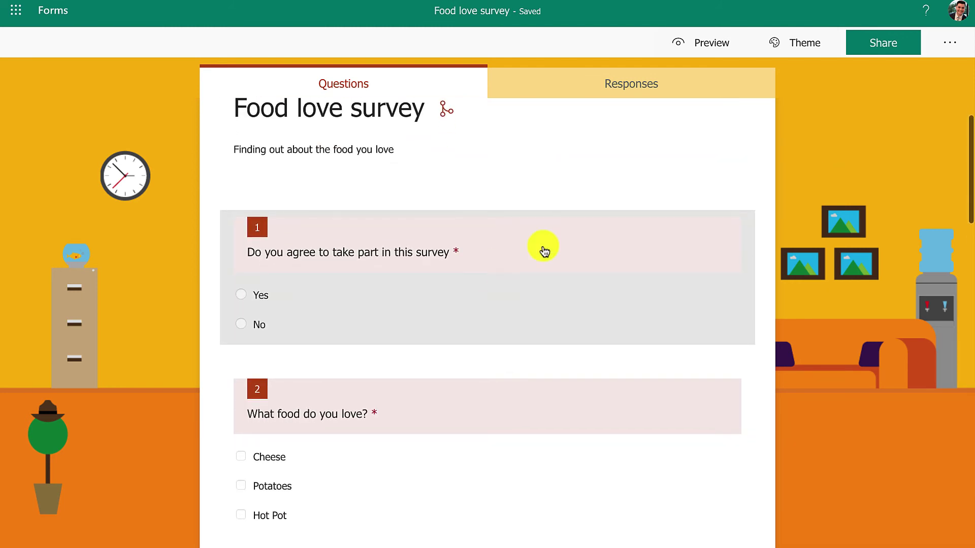
pyautogui.click(698, 46)
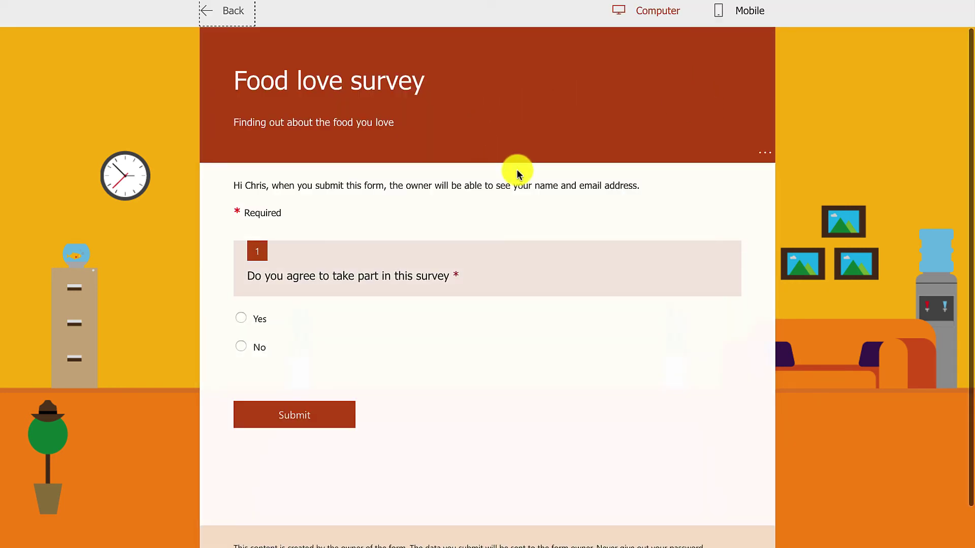
pyautogui.moveTo(455, 124)
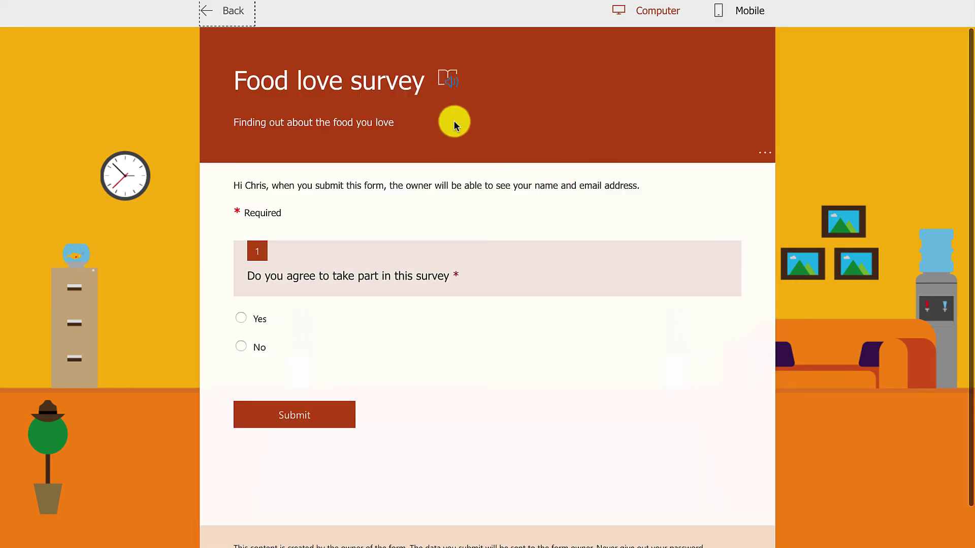
pyautogui.click(446, 82)
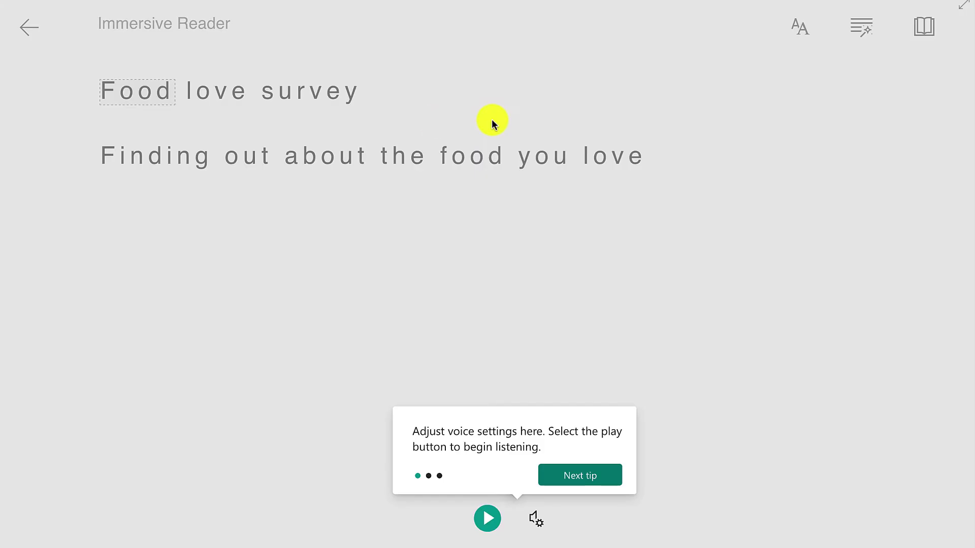
# - Play the survey title aloud in Immersive Reader, then exit to the preview
pyautogui.click(26, 25)
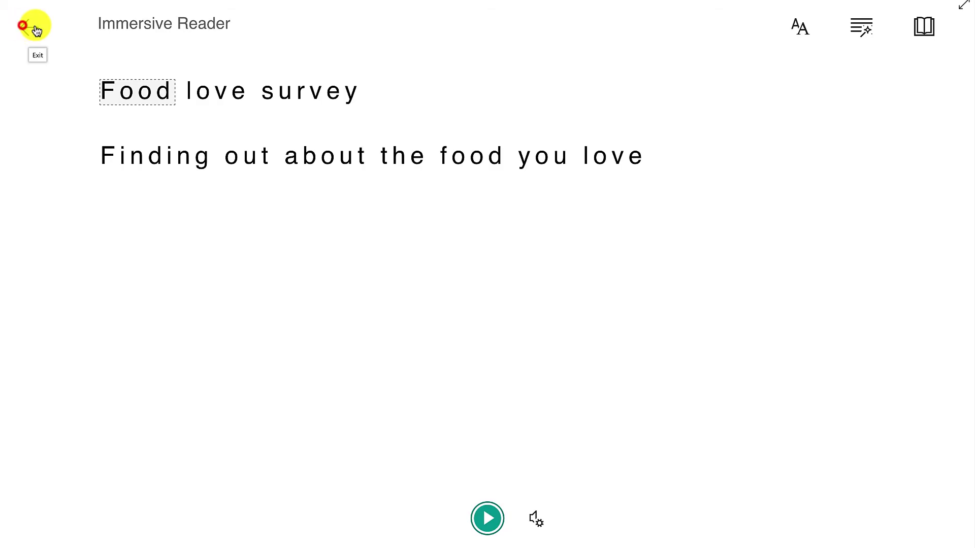
pyautogui.click(495, 530)
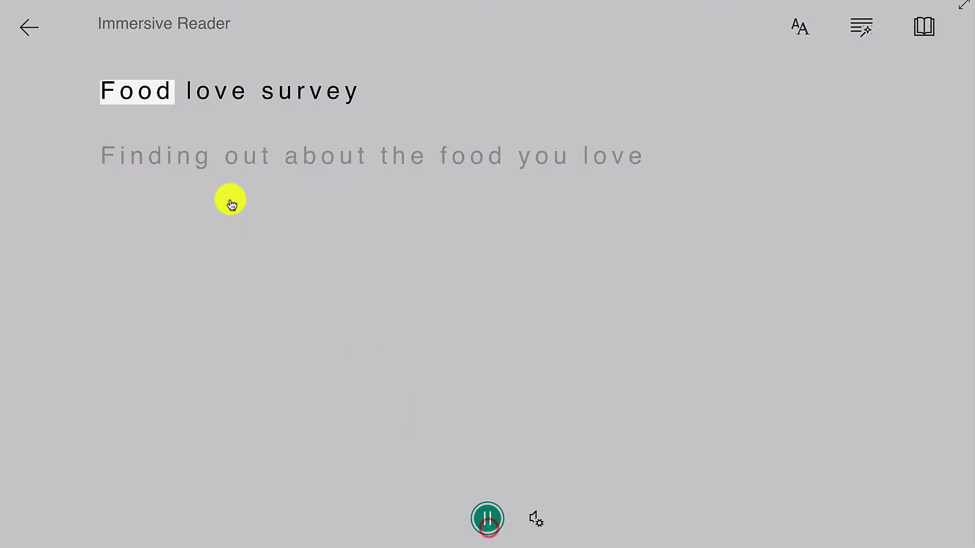
pyautogui.click(36, 35)
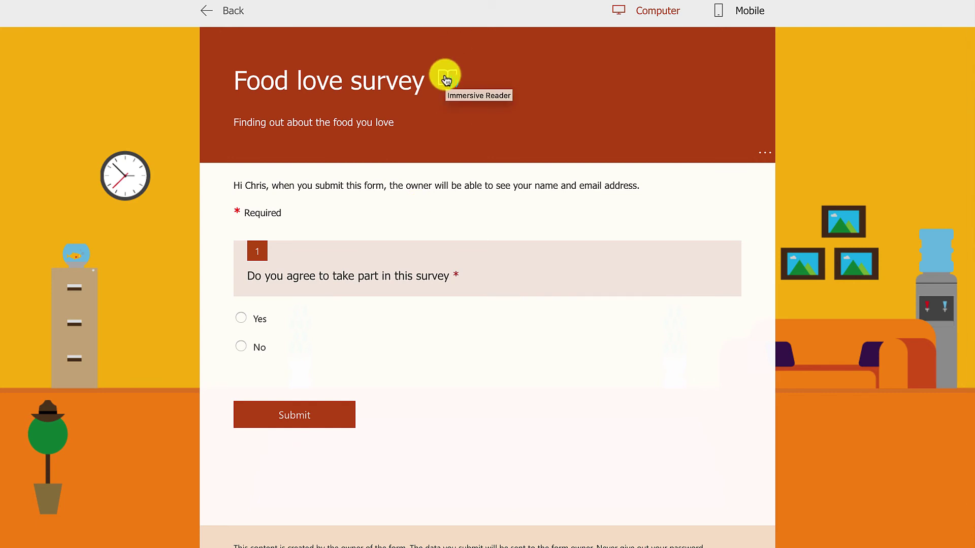
# - Raise the volume, replay the reading in Immersive Reader, and return to the preview
pyautogui.press('XF86AudioRaiseVolume')
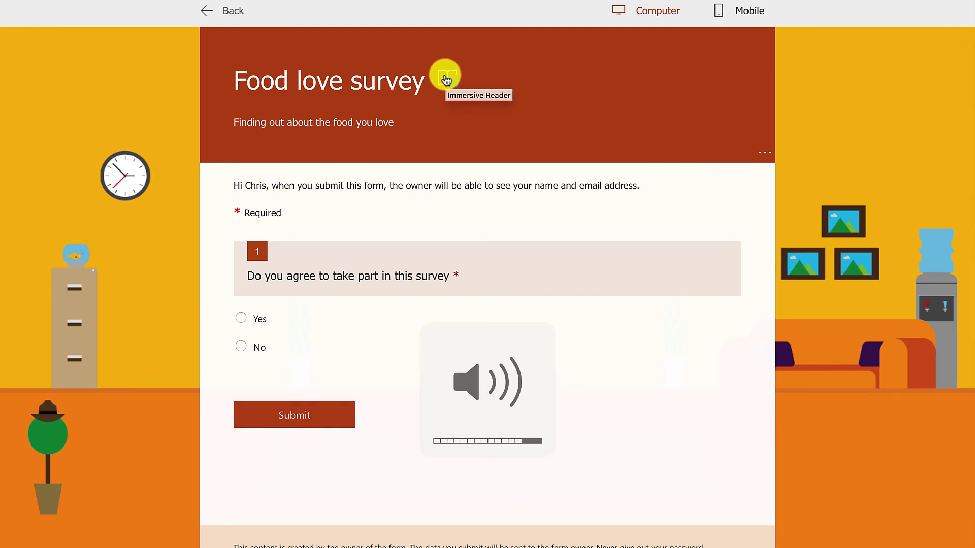
pyautogui.click(446, 79)
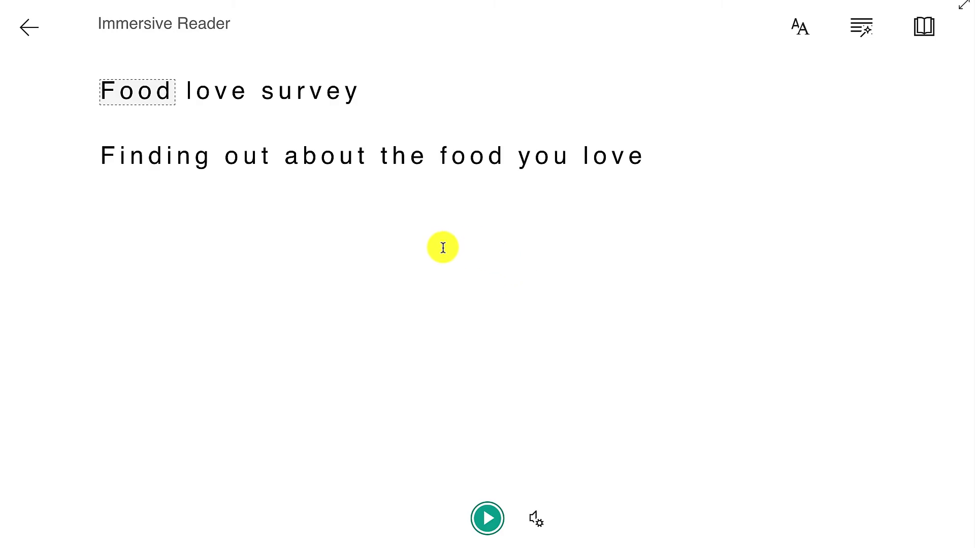
pyautogui.click(484, 518)
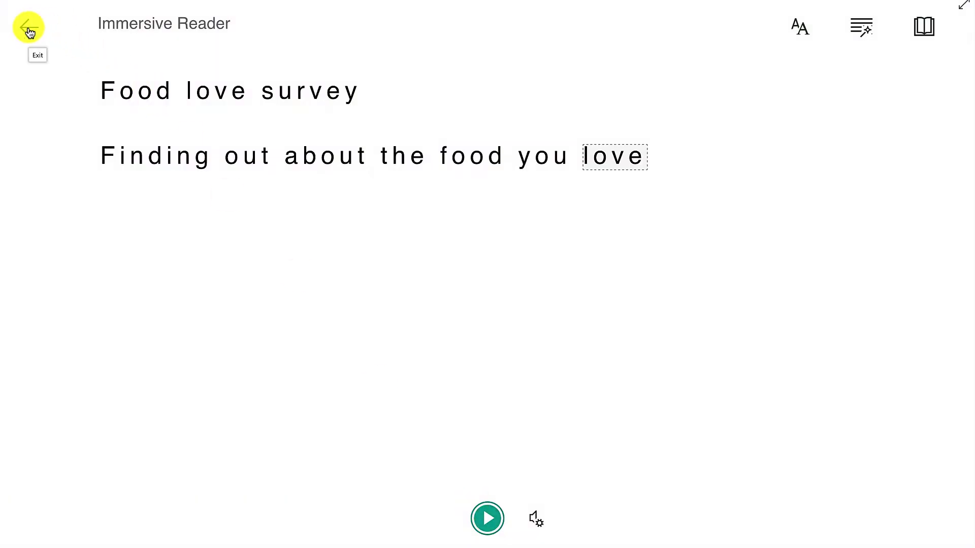
pyautogui.click(28, 28)
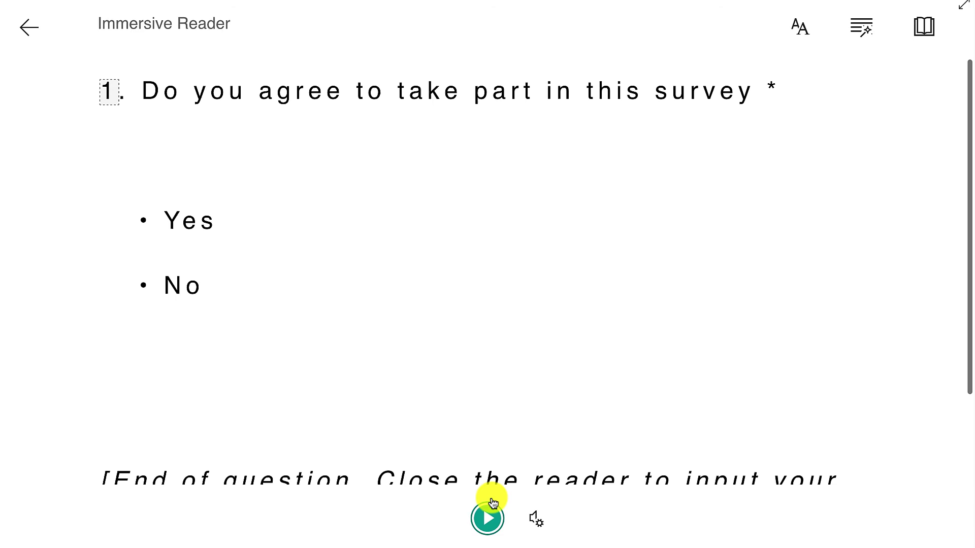
pyautogui.scroll(-2, 371, 374)
pyautogui.click(24, 36)
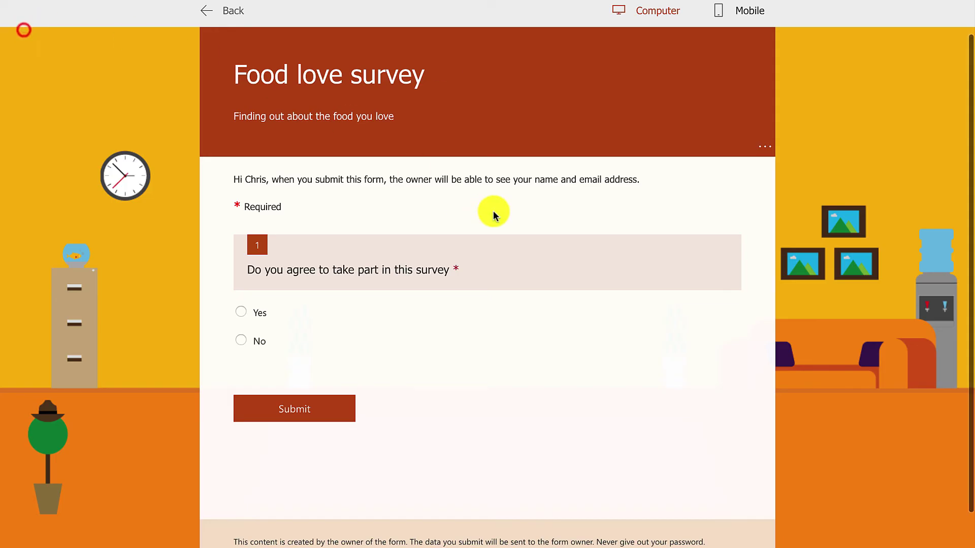
pyautogui.click(241, 313)
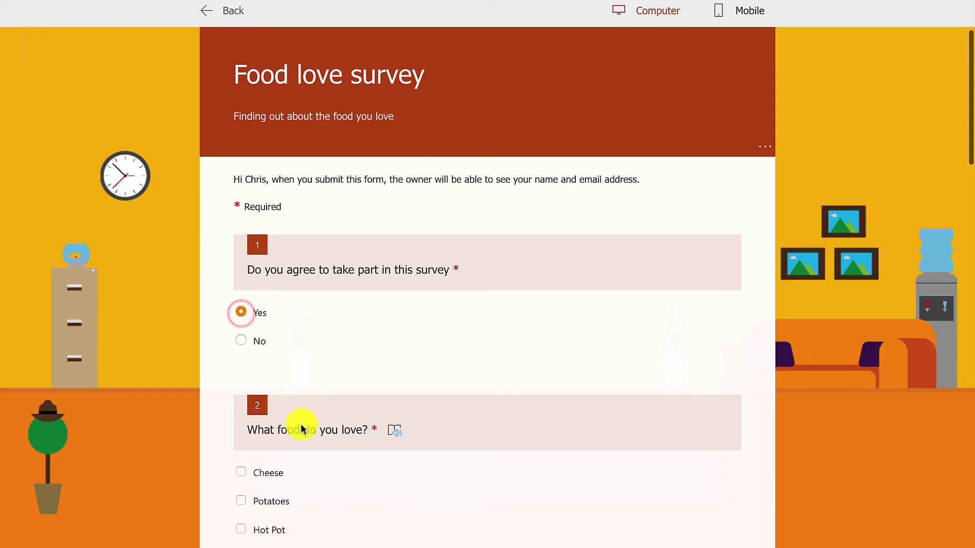
pyautogui.scroll(-4, 348, 370)
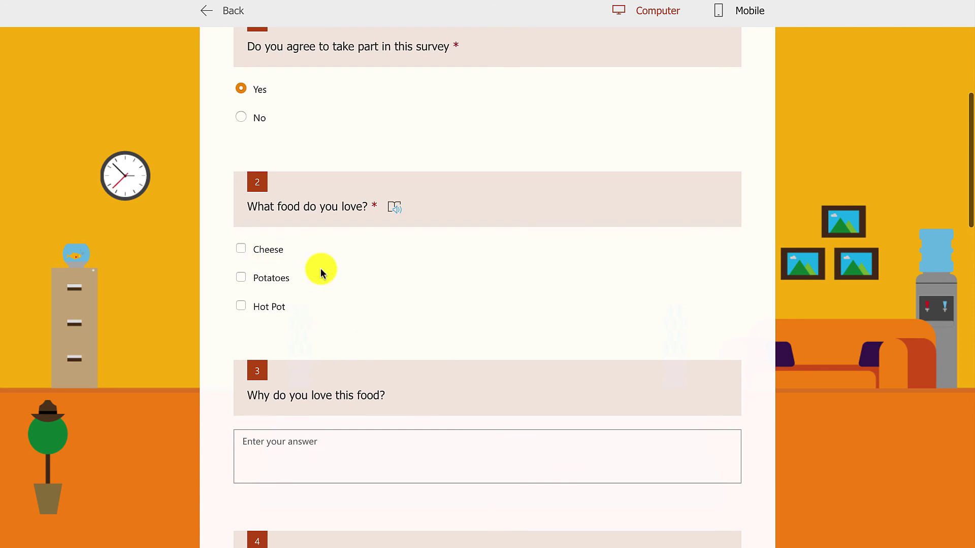
pyautogui.scroll(-1, 321, 273)
pyautogui.scroll(1, 308, 198)
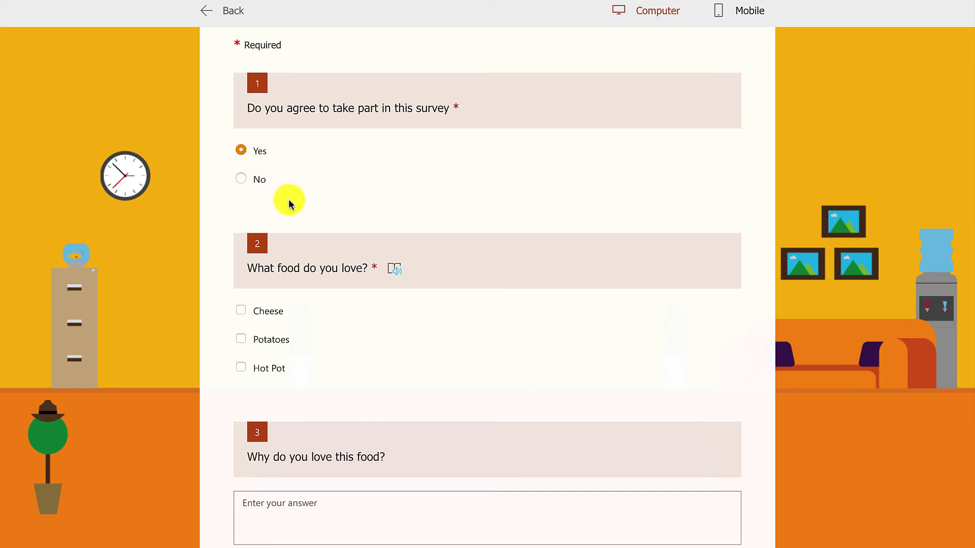
pyautogui.scroll(-2, 298, 287)
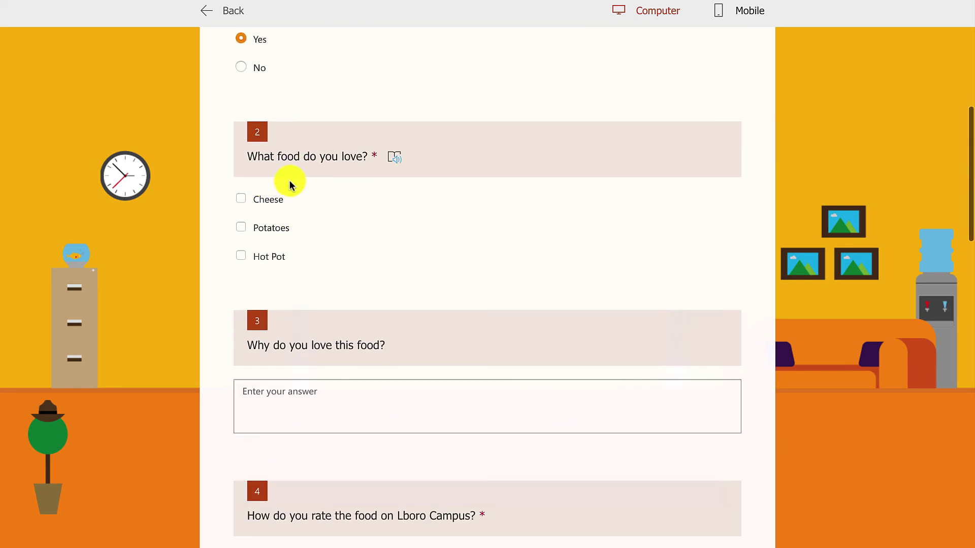
pyautogui.scroll(-8, 288, 237)
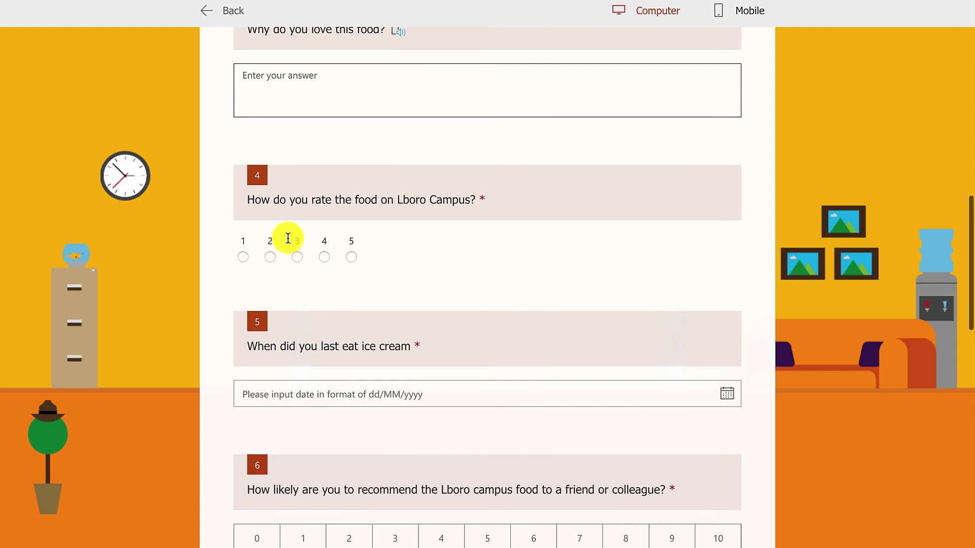
pyautogui.scroll(7, 288, 238)
pyautogui.scroll(-6, 288, 238)
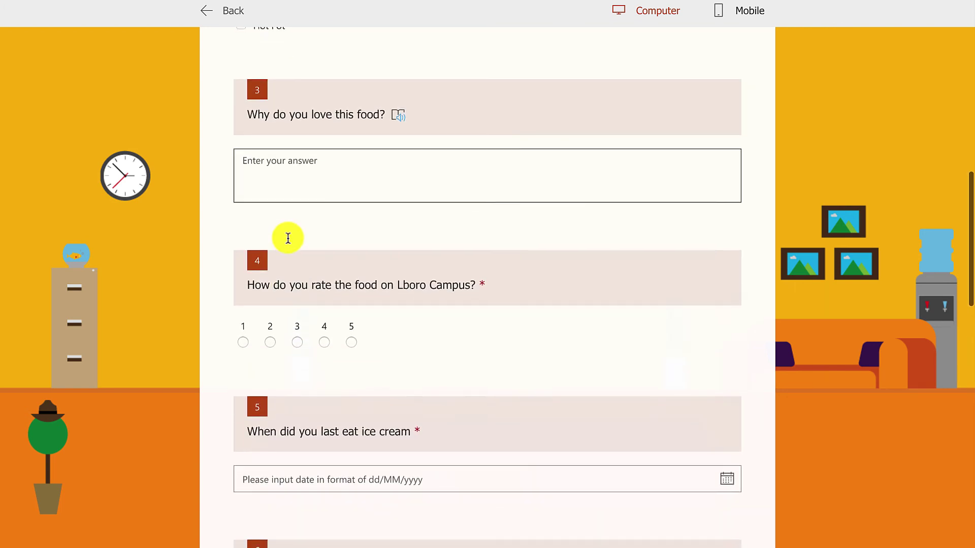
pyautogui.scroll(-4, 288, 238)
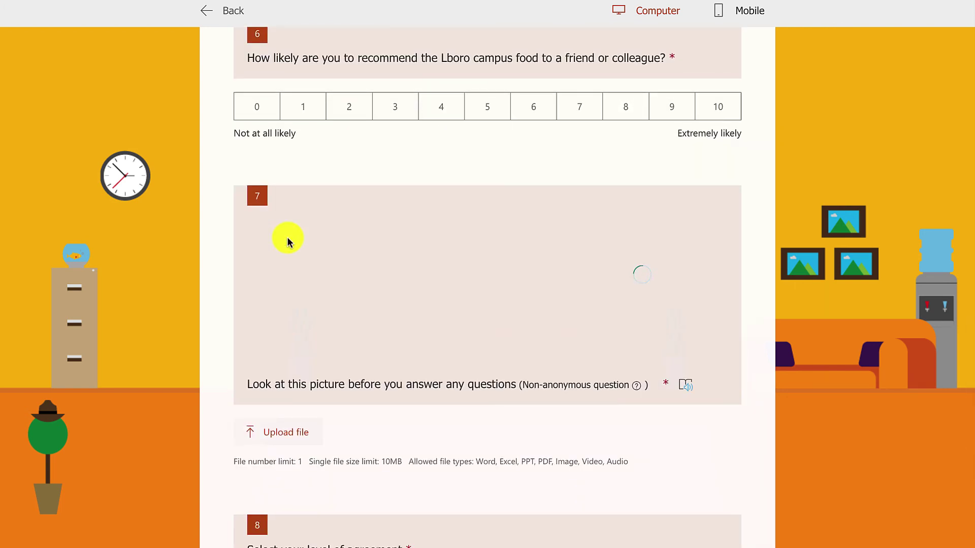
pyautogui.scroll(-5, 288, 243)
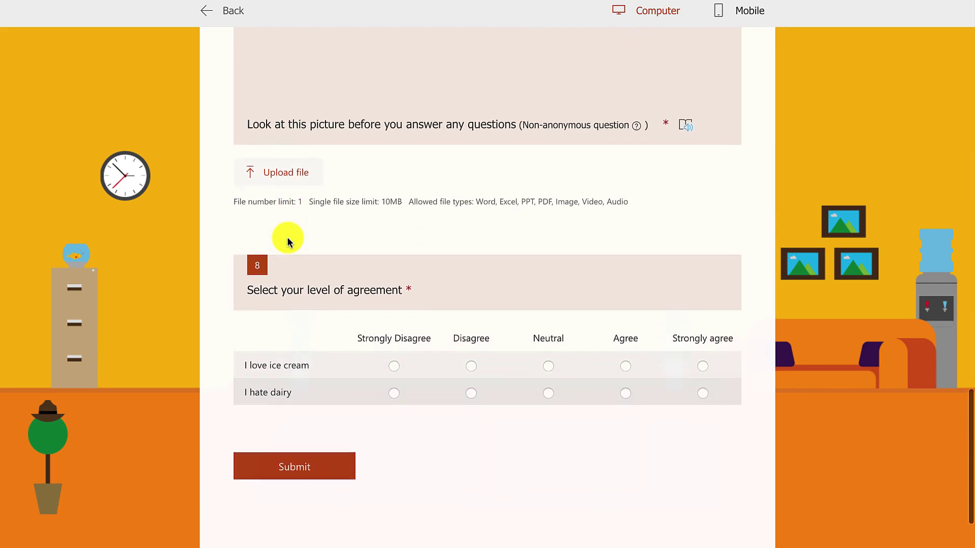
pyautogui.scroll(5, 288, 242)
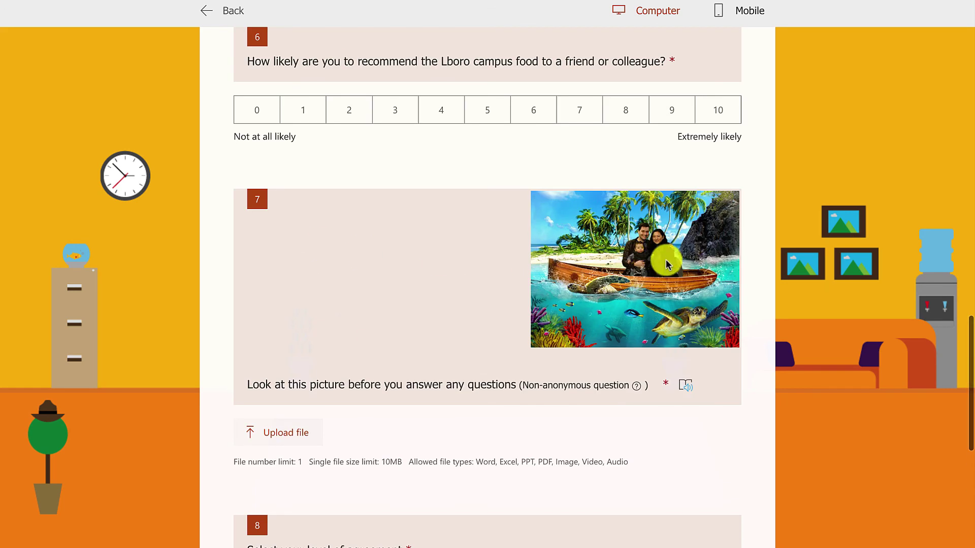
pyautogui.scroll(1, 468, 311)
pyautogui.scroll(20, 388, 323)
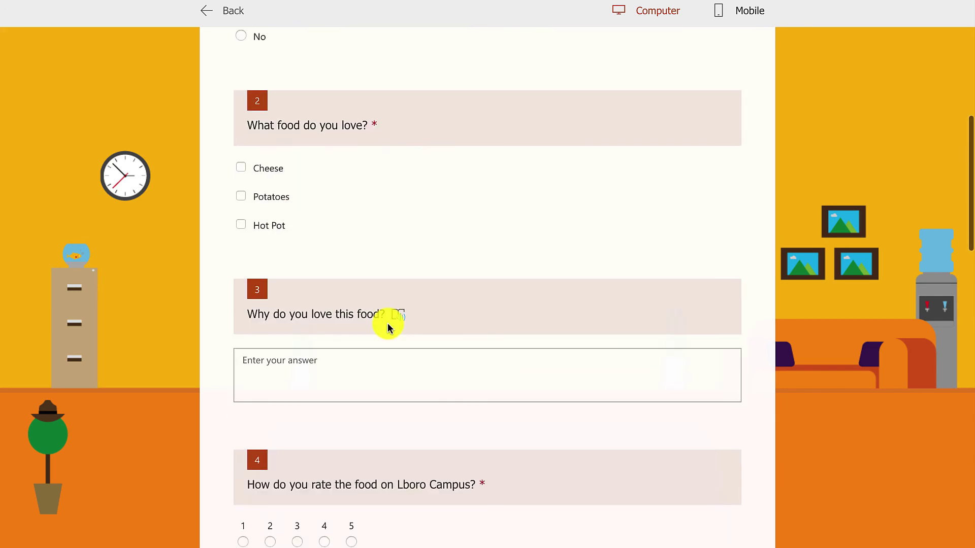
pyautogui.scroll(-1, 388, 323)
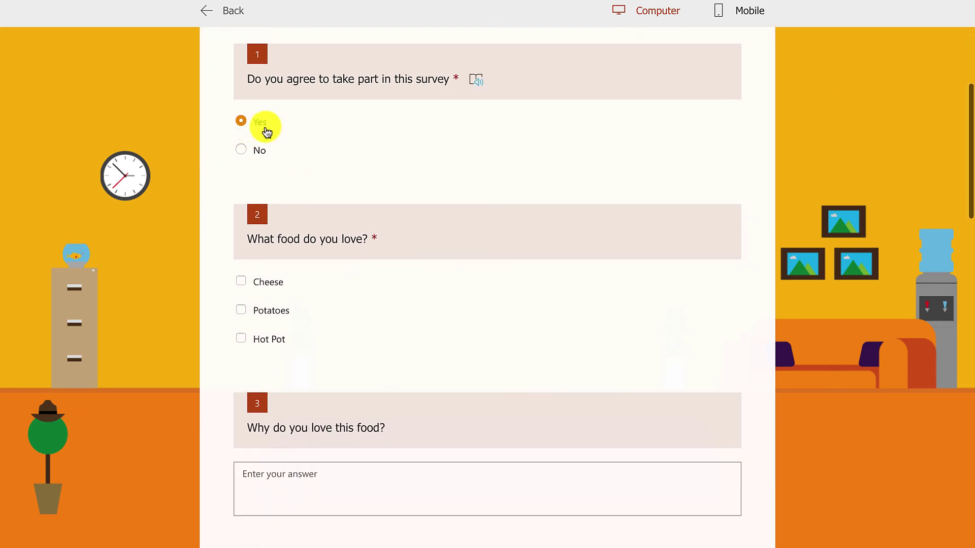
pyautogui.scroll(-3, 411, 384)
pyautogui.scroll(-15, 410, 384)
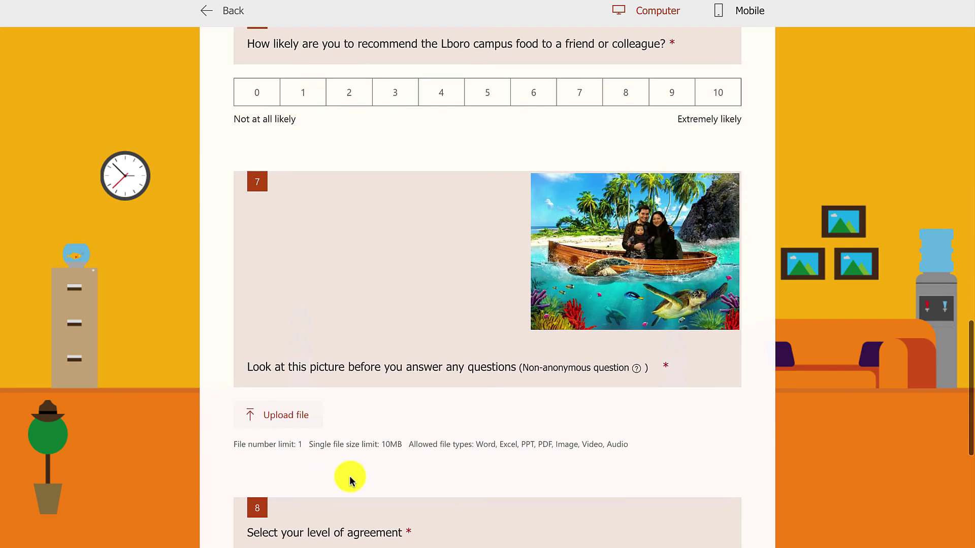
pyautogui.scroll(20, 411, 385)
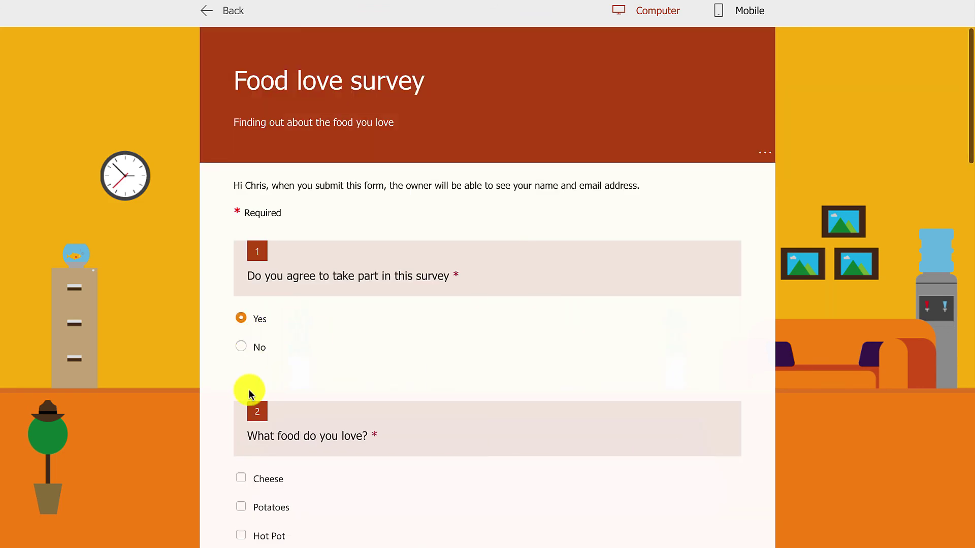
# - Tick Cheese in question 2 and enter 'fsdgsergserg' as question 3's reason
pyautogui.scroll(-4, 245, 387)
pyautogui.click(237, 297)
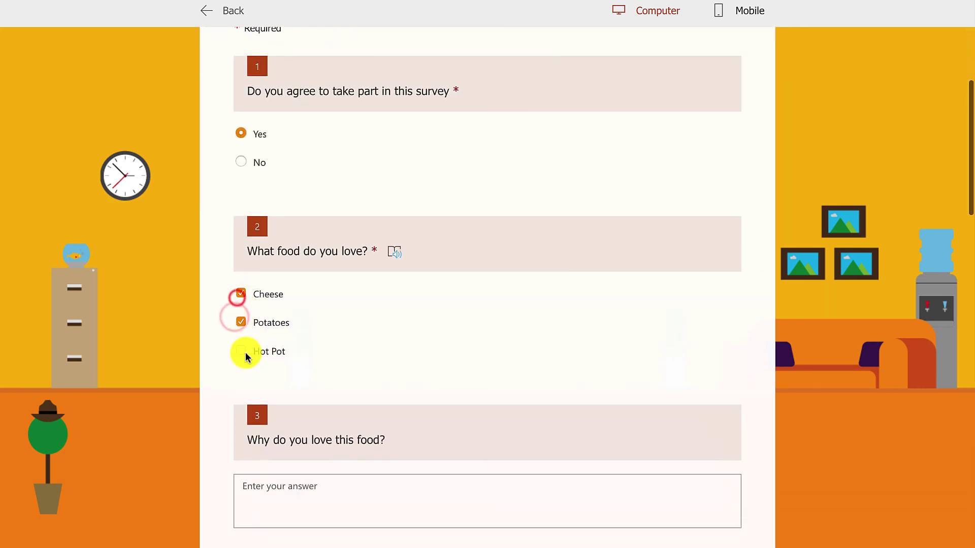
pyautogui.scroll(-4, 303, 361)
pyautogui.click(302, 356)
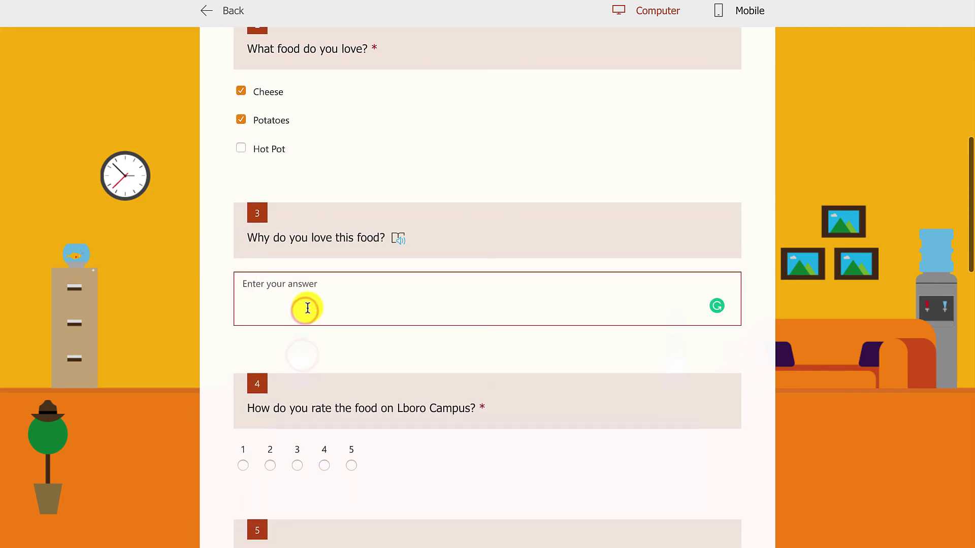
pyautogui.write('fsdgsergserg')
# - Rate question 4 as 2 and set question 5's date to 21/10/2020
pyautogui.click(324, 465)
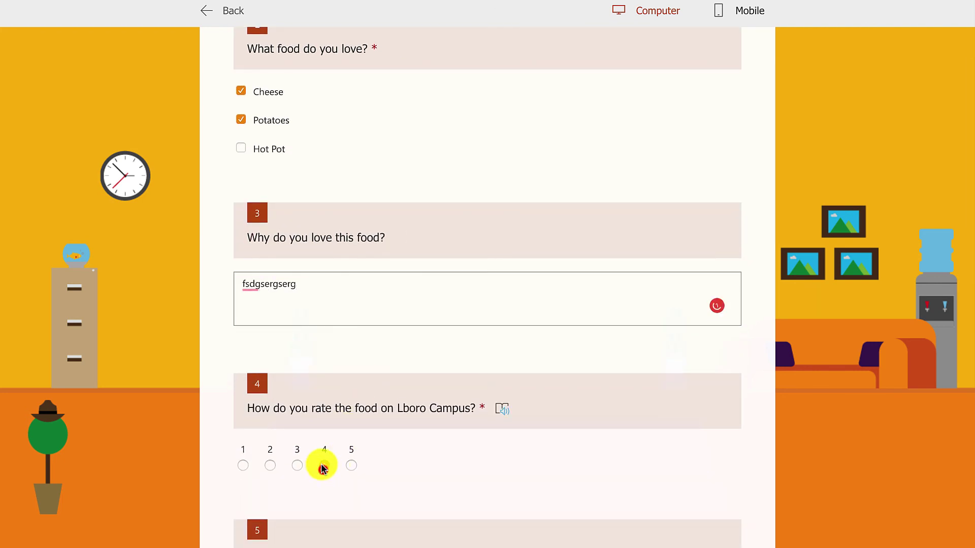
pyautogui.click(269, 465)
pyautogui.scroll(-5, 387, 463)
pyautogui.click(286, 360)
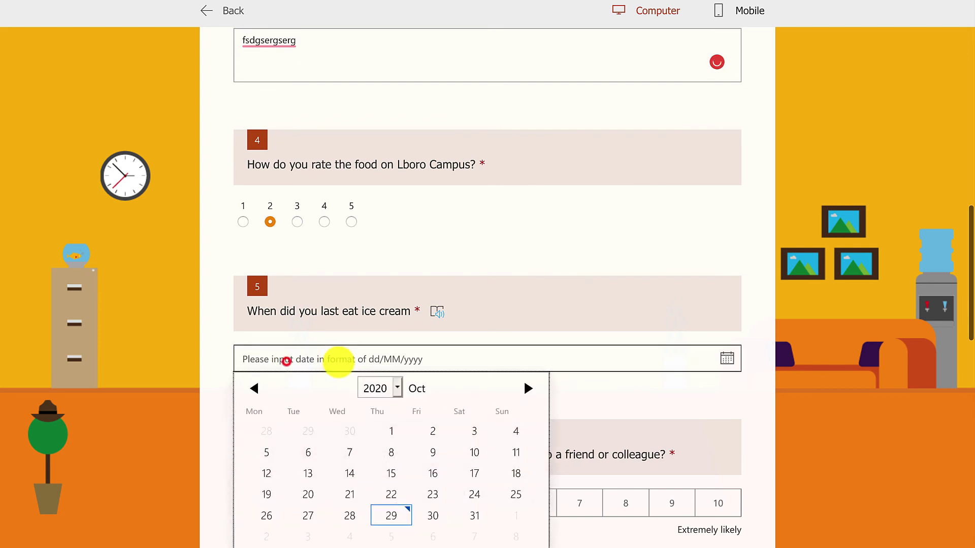
pyautogui.click(348, 493)
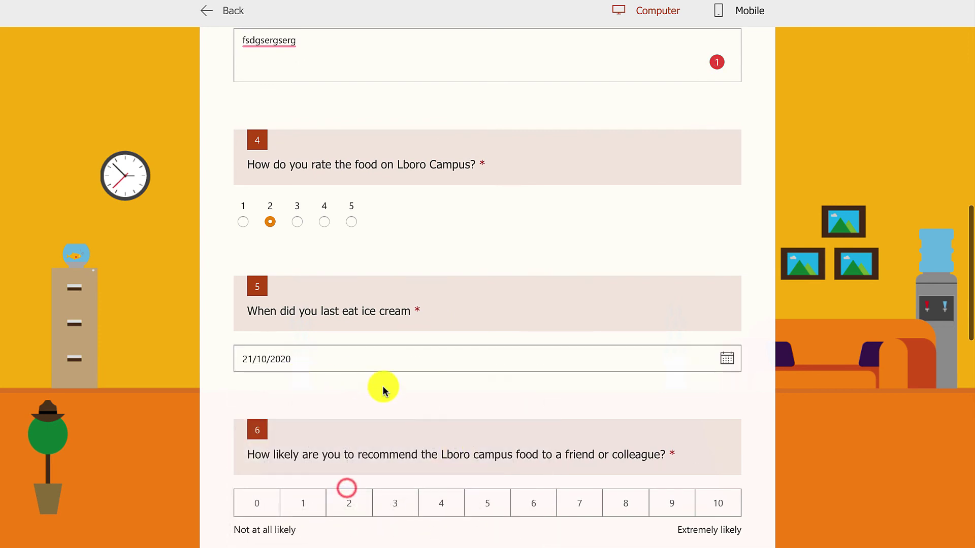
# - Score question 6 a 10 and select question 7's picture
pyautogui.scroll(-3, 319, 418)
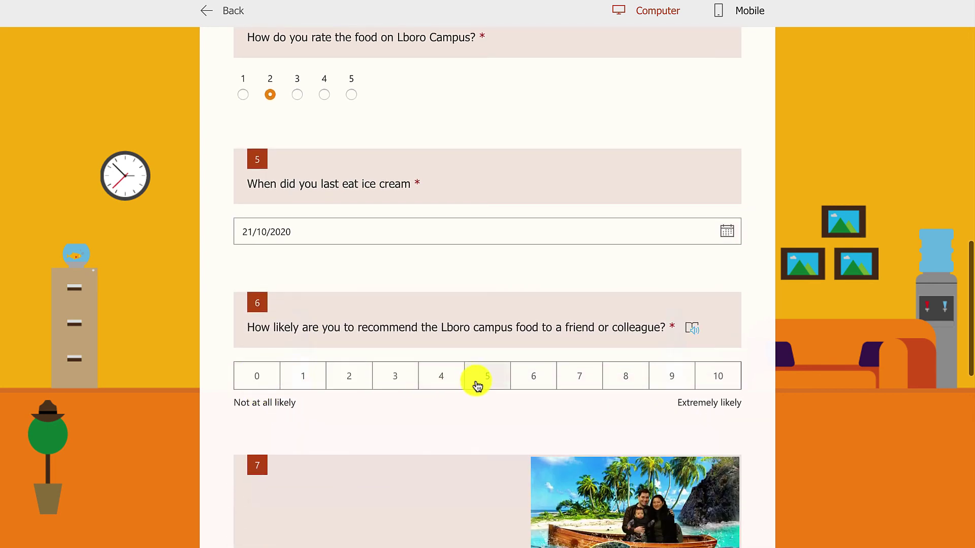
pyautogui.click(716, 378)
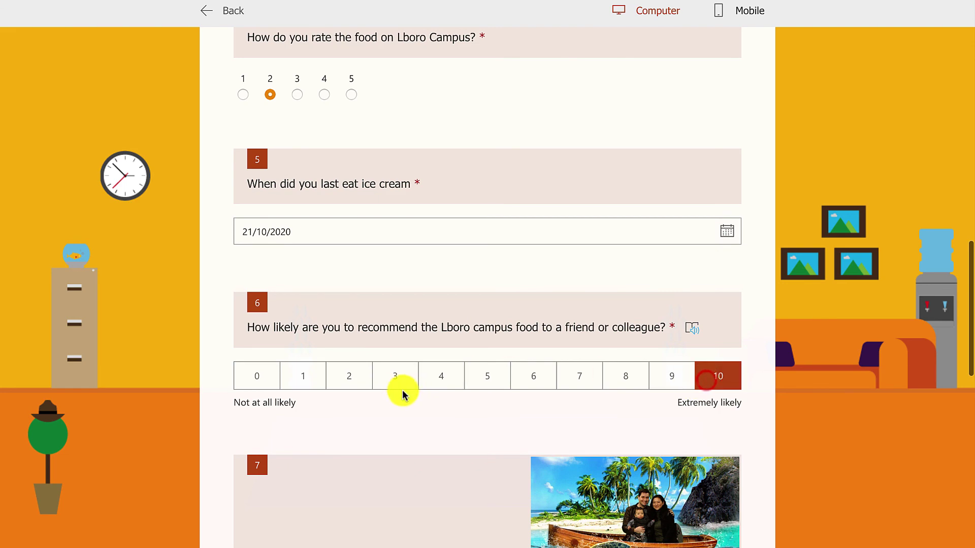
pyautogui.scroll(-5, 402, 394)
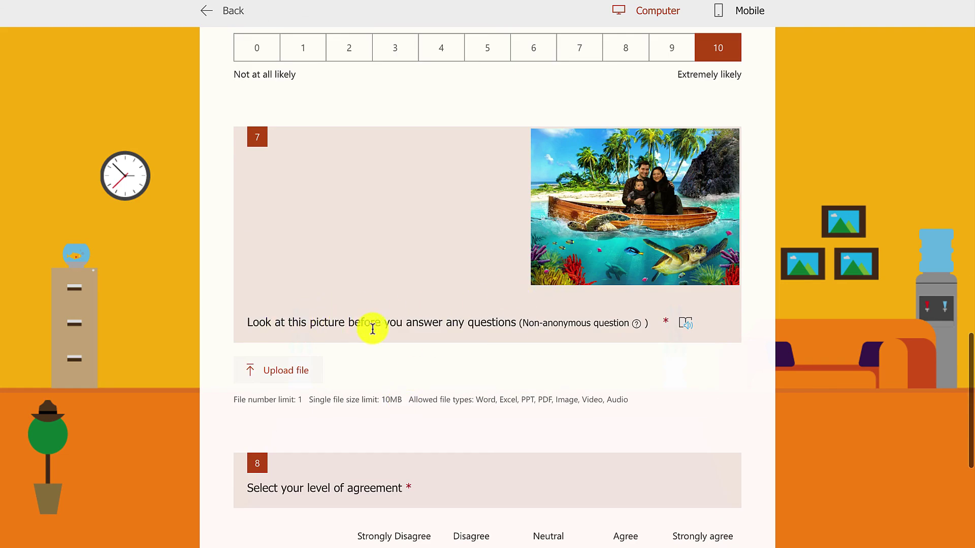
pyautogui.click(637, 212)
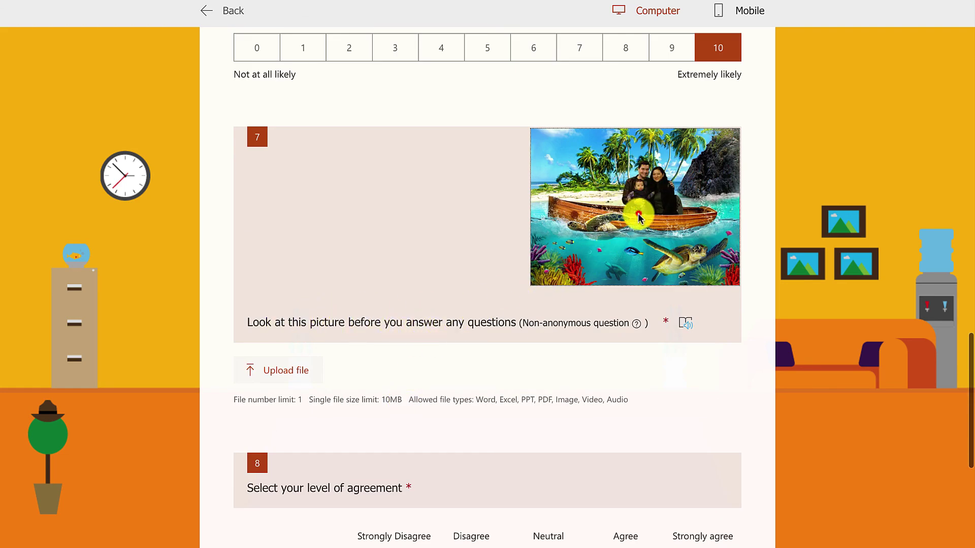
pyautogui.click(603, 319)
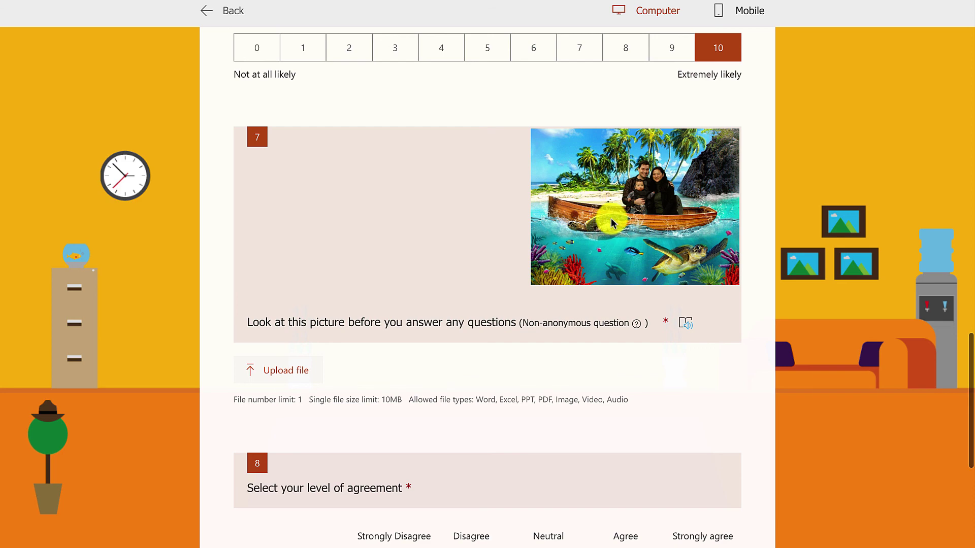
# - After trying other options, mark both question 8 rows, ice cream and dairy, Strongly Disagree
pyautogui.scroll(-2, 552, 225)
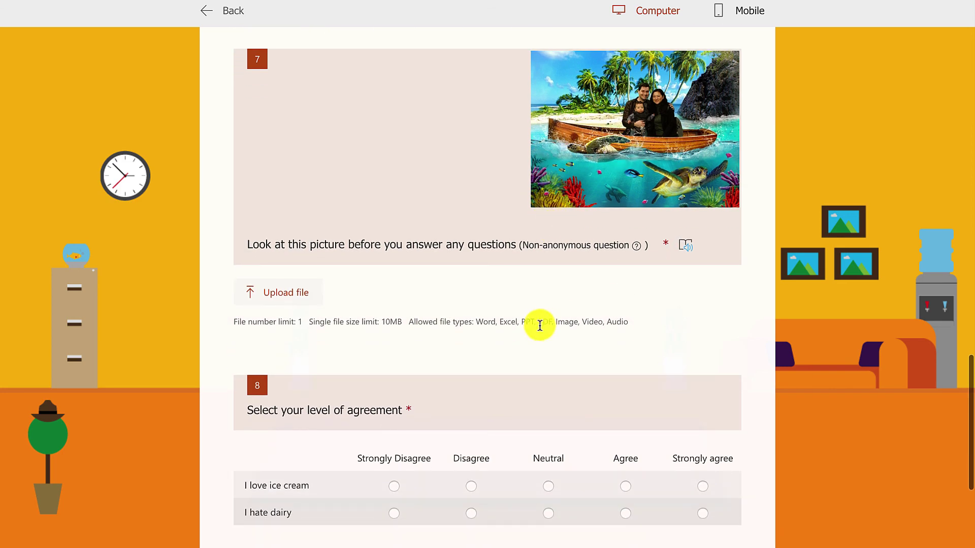
pyautogui.scroll(-5, 538, 324)
pyautogui.scroll(10, 538, 324)
pyautogui.scroll(-5, 538, 324)
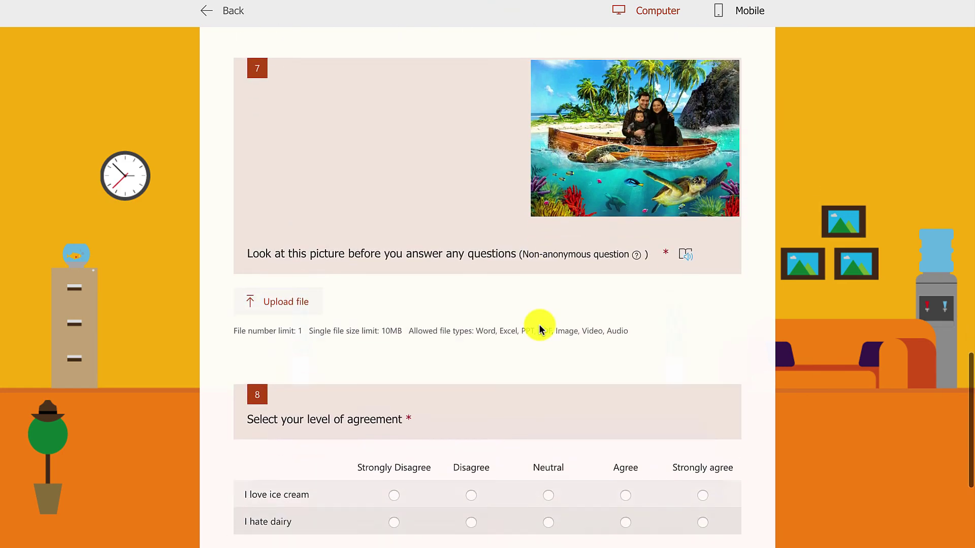
pyautogui.scroll(-2, 538, 327)
pyautogui.scroll(-2, 355, 376)
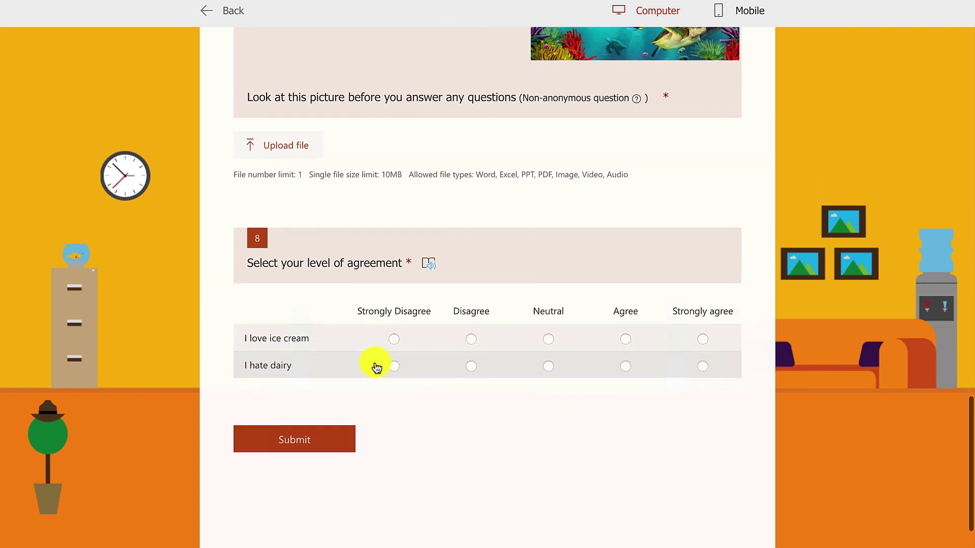
pyautogui.click(392, 331)
pyautogui.click(473, 358)
pyautogui.click(548, 358)
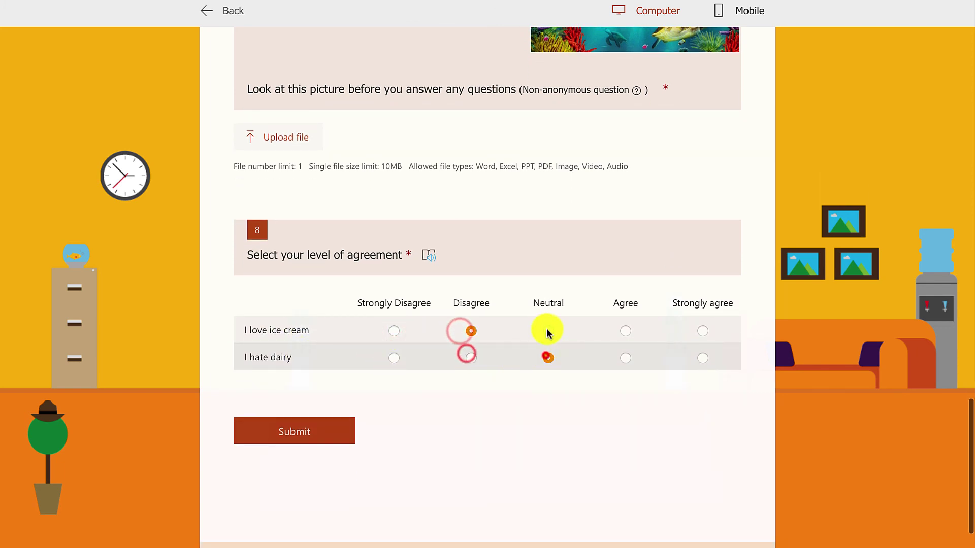
pyautogui.click(549, 331)
pyautogui.click(626, 331)
pyautogui.click(702, 331)
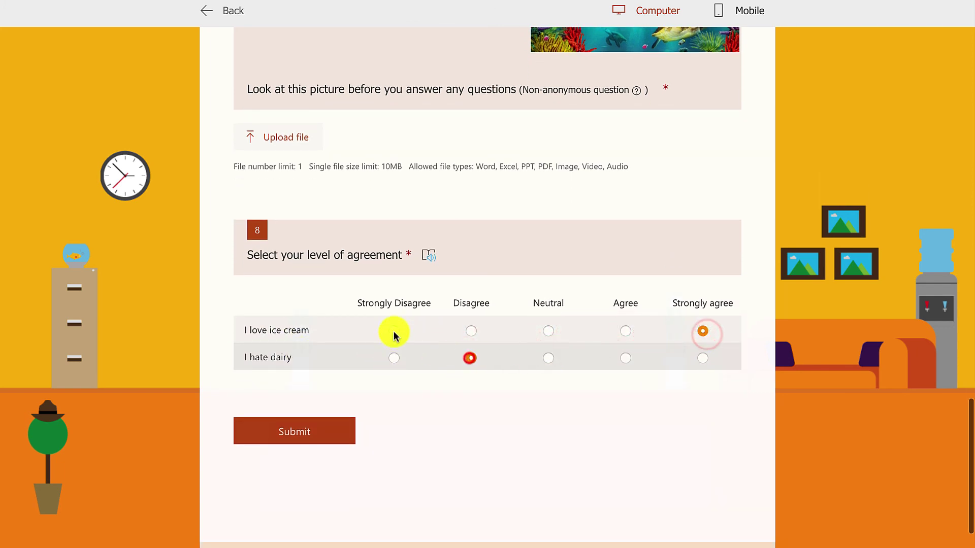
pyautogui.click(391, 358)
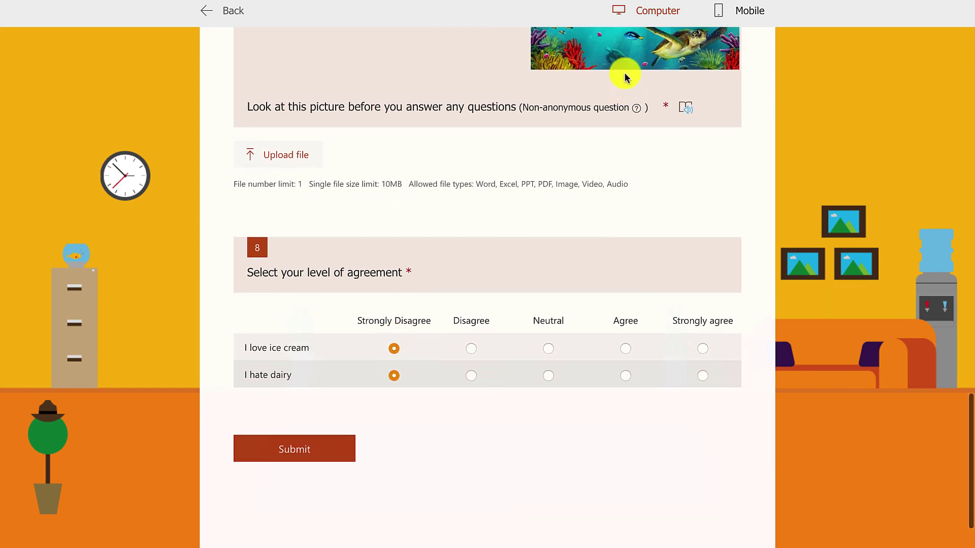
# - Preview the answered Food love survey in Mobile layout, then go back to the Questions editor
pyautogui.click(756, 13)
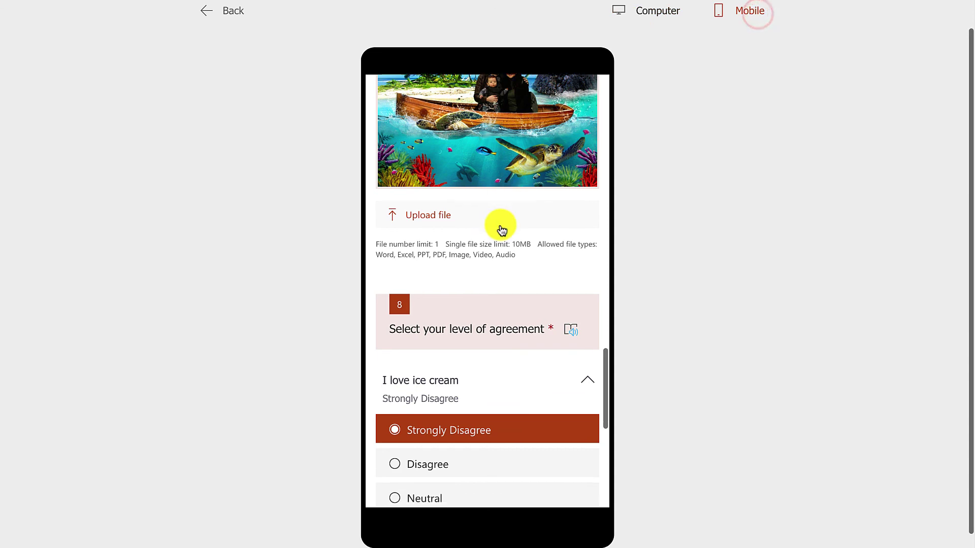
pyautogui.scroll(-5, 501, 229)
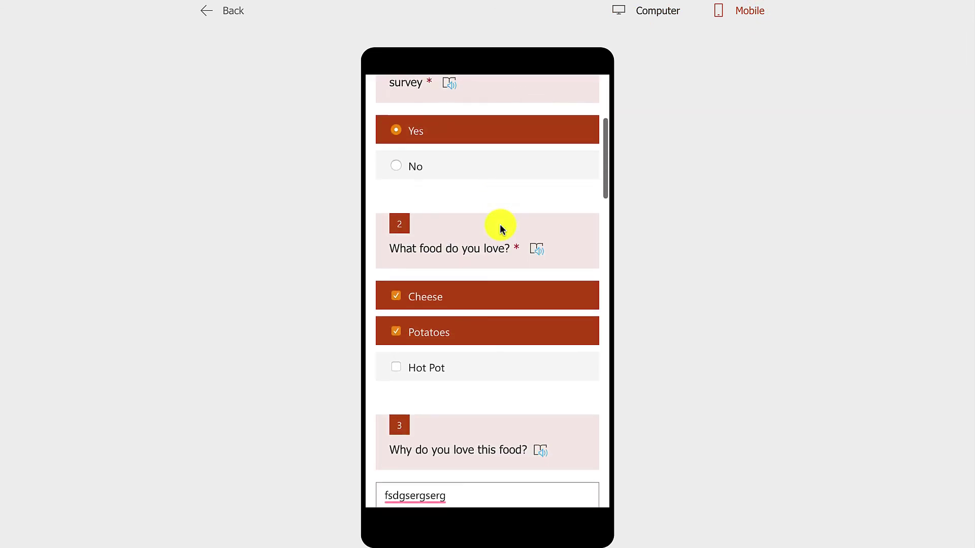
pyautogui.scroll(-6, 501, 223)
pyautogui.scroll(2, 501, 224)
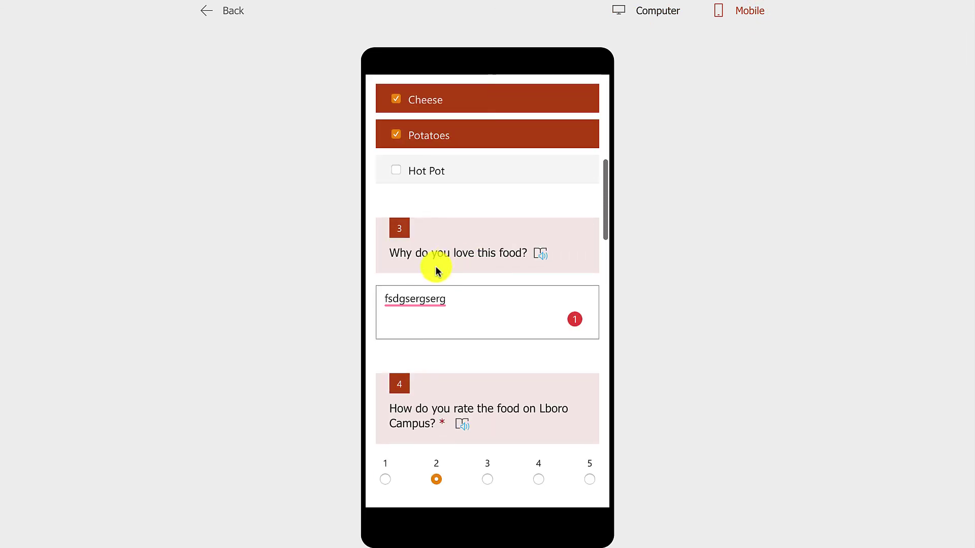
pyautogui.moveTo(606, 192); pyautogui.dragTo(351, 37)
pyautogui.click(204, 12)
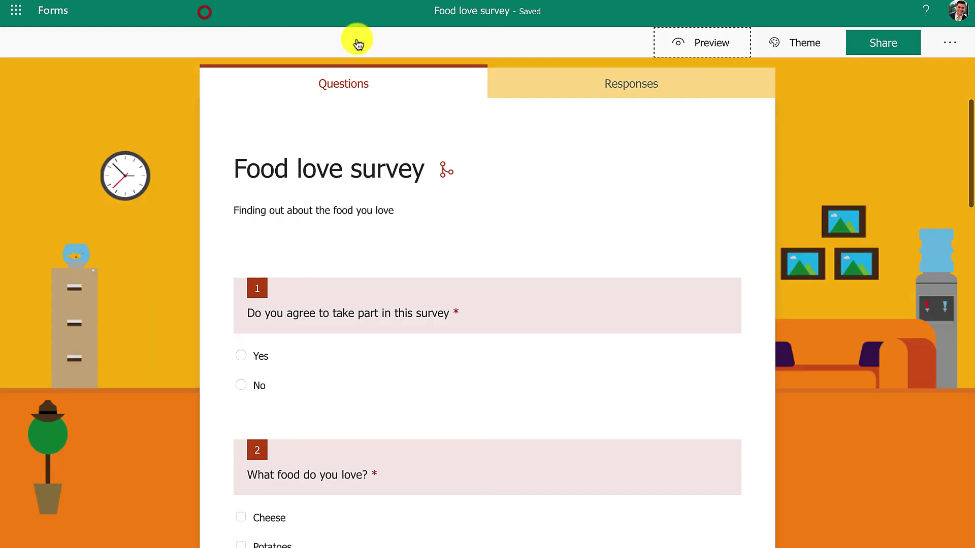
pyautogui.scroll(-20, 463, 264)
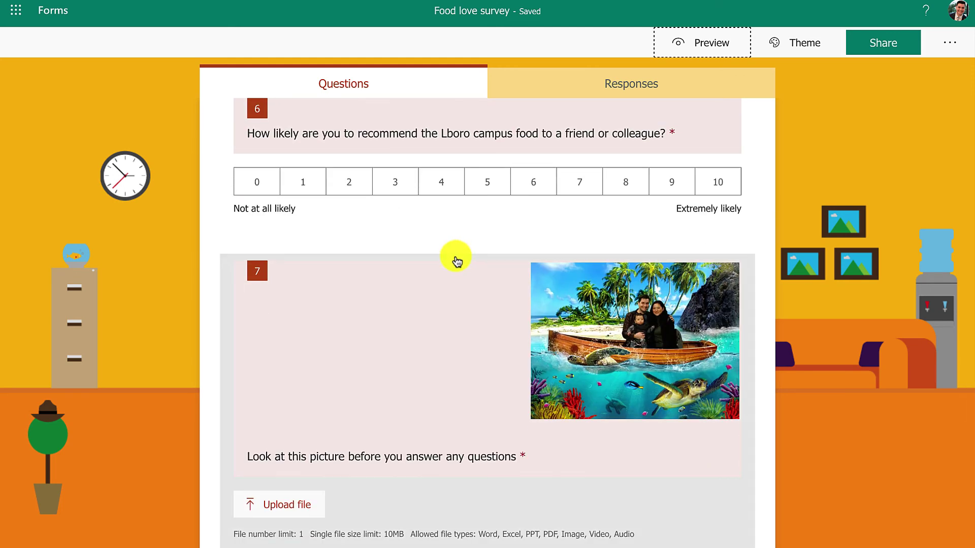
pyautogui.scroll(-1, 457, 259)
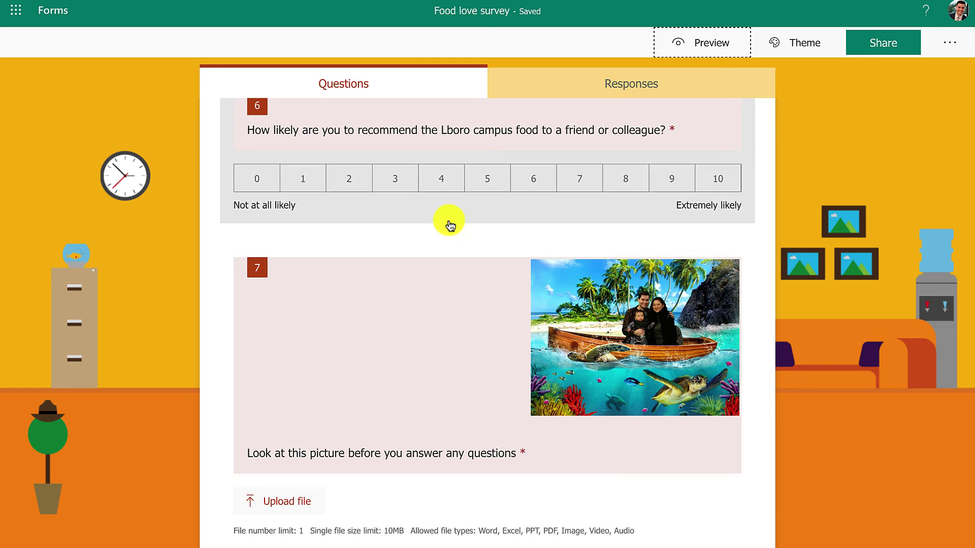
pyautogui.scroll(-1, 449, 224)
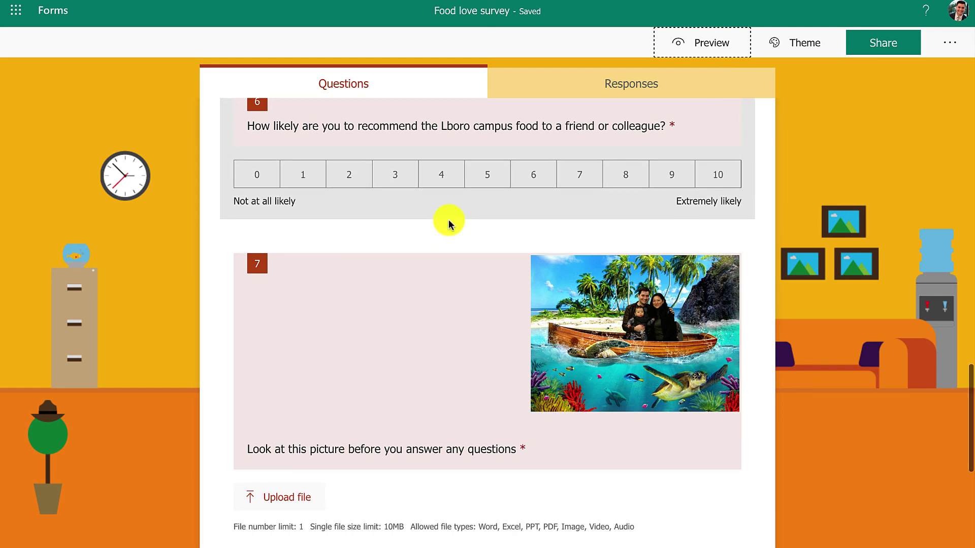